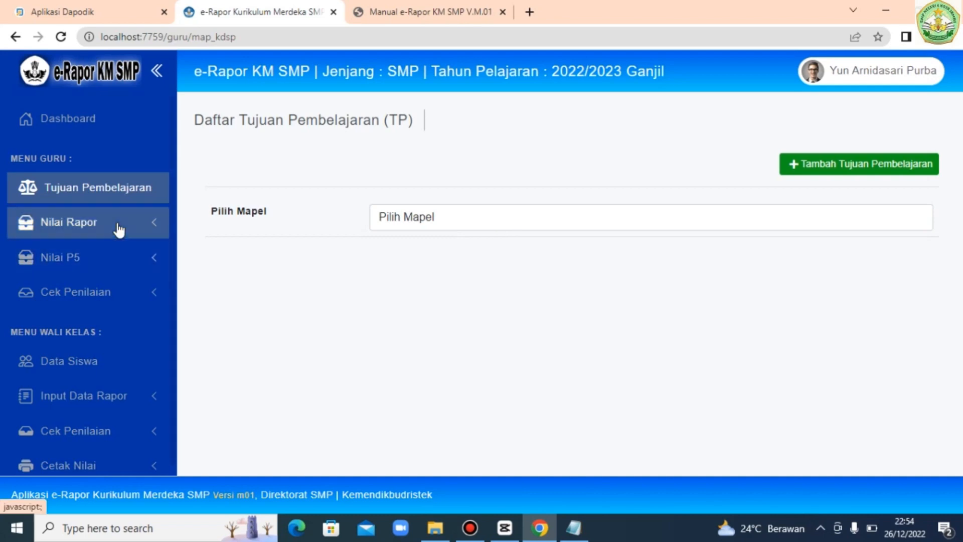
# - Open the Tujuan Pembelajaran page and start adding four learning objectives for Ilmu Pengetahuan Sosial (IPS)
pyautogui.click(117, 224)
pyautogui.click(112, 175)
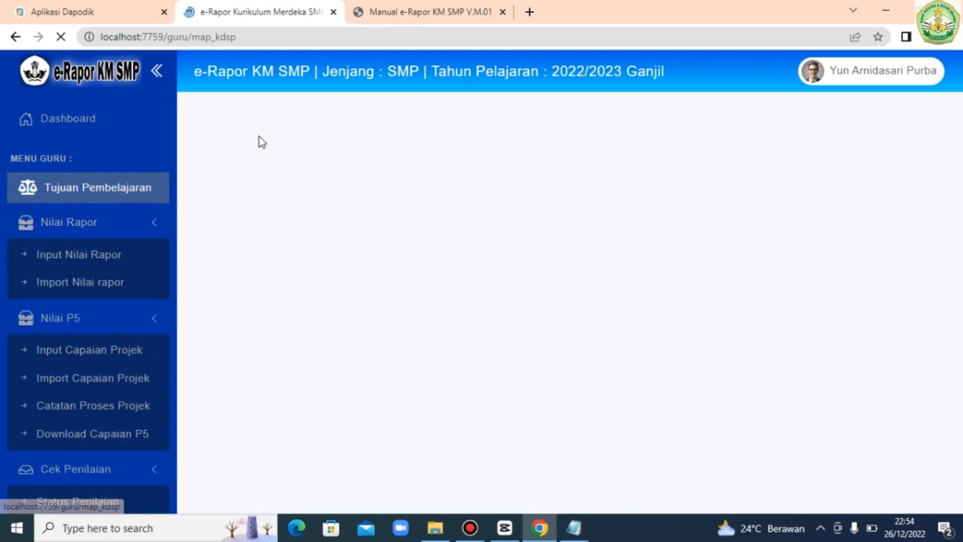
pyautogui.click(828, 164)
pyautogui.click(507, 145)
pyautogui.click(496, 190)
pyautogui.click(490, 221)
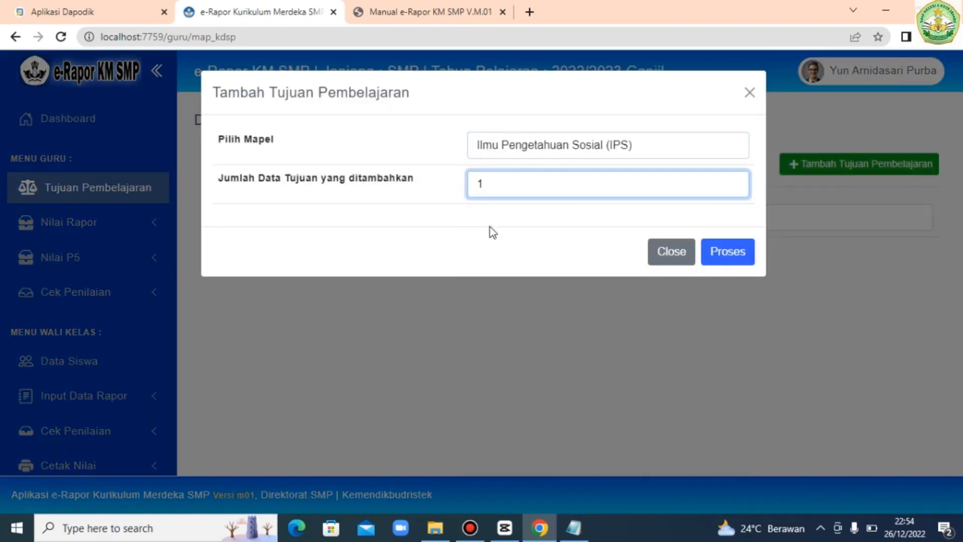
pyautogui.click(490, 184)
pyautogui.click(490, 262)
pyautogui.click(727, 252)
# - Set Tingkat to 7 and Semester to 1 for objectives 1 and 2
pyautogui.click(355, 315)
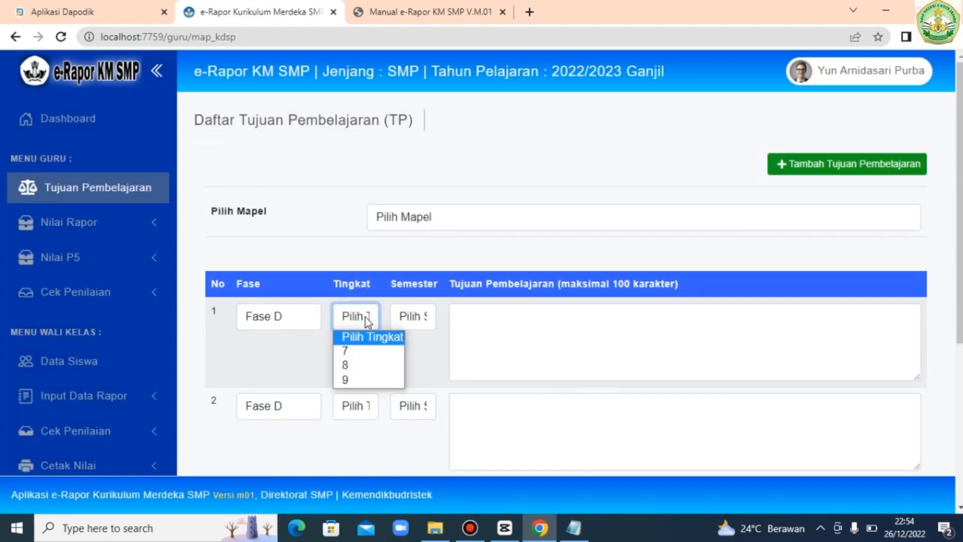
pyautogui.click(351, 348)
pyautogui.click(413, 316)
pyautogui.click(406, 348)
pyautogui.click(355, 405)
pyautogui.click(351, 438)
pyautogui.click(399, 412)
pyautogui.click(406, 437)
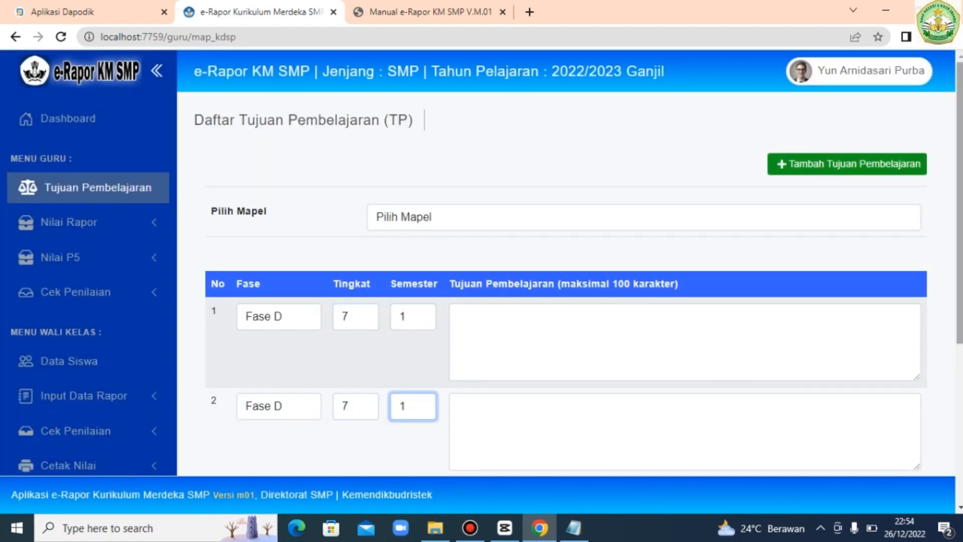
# - Set Tingkat to 7 and Semester to 1 for objectives 3 and 4
pyautogui.scroll(-3, 381, 351)
pyautogui.click(376, 331)
pyautogui.click(376, 363)
pyautogui.click(413, 332)
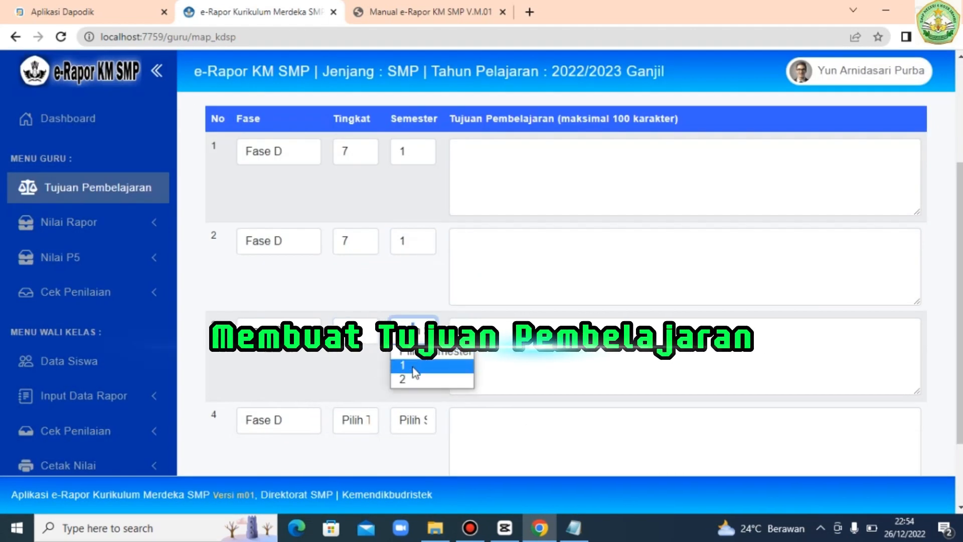
pyautogui.click(407, 366)
pyautogui.click(355, 420)
pyautogui.click(351, 452)
pyautogui.click(413, 420)
pyautogui.click(408, 451)
# - Copy "Mendeskripsikan sejarah asal usul keluarga" from the Notepad file into the text of objective 1
pyautogui.click(573, 527)
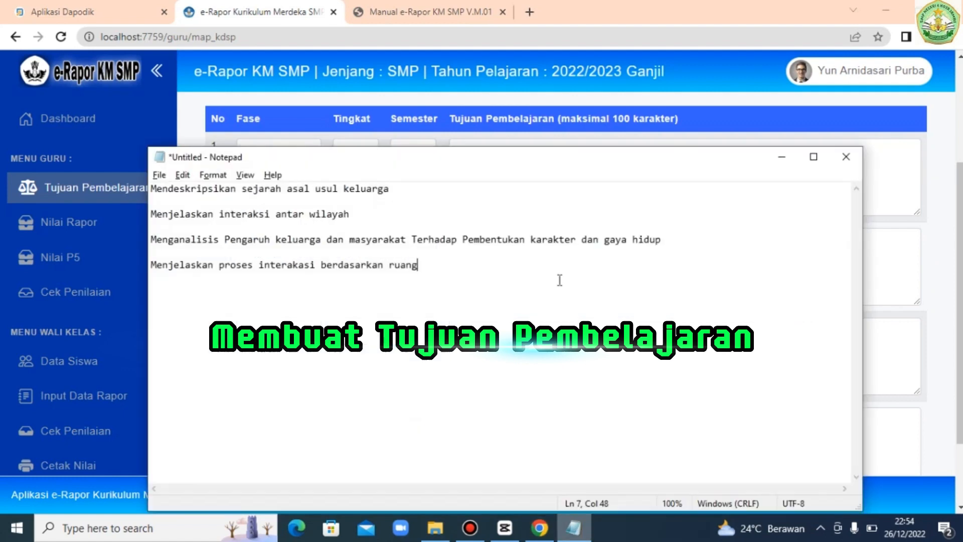
pyautogui.moveTo(390, 189); pyautogui.dragTo(196, 191)
pyautogui.hotkey('shift', 'Home')
pyautogui.hotkey('ctrl', 'c')
pyautogui.hotkey('alt', 'Tab')
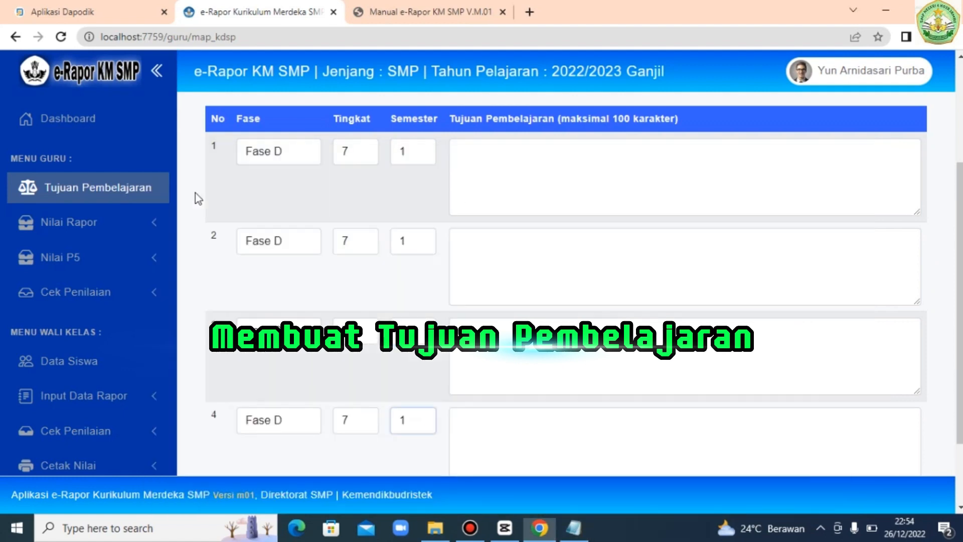
pyautogui.click(451, 159)
pyautogui.hotkey('ctrl', 'v')
# - Copy "Menjelaskan interaksi antar wilayah" from Notepad into the text of objective 2
pyautogui.hotkey('alt', 'Tab')
pyautogui.moveTo(349, 215); pyautogui.dragTo(207, 214)
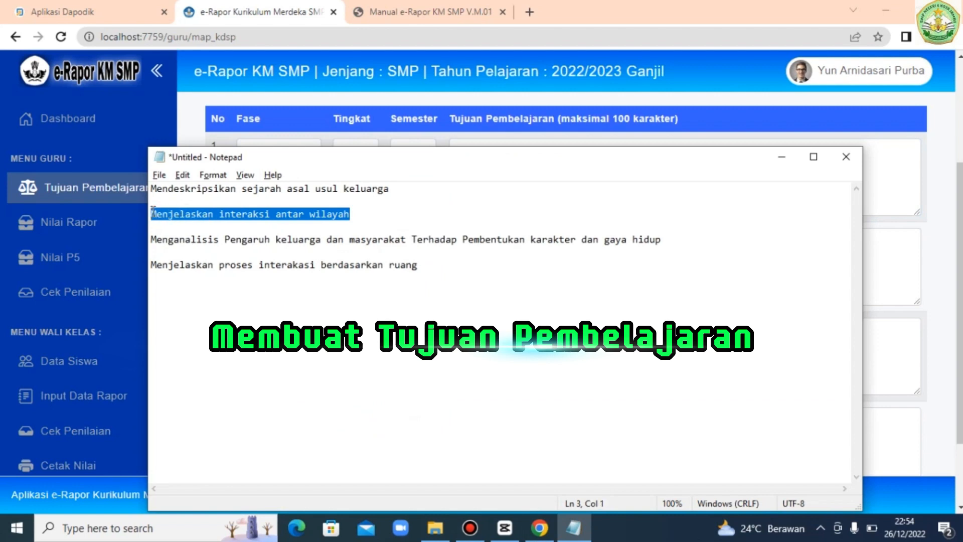
pyautogui.hotkey('ctrl', 'c')
pyautogui.hotkey('alt', 'Tab')
pyautogui.click(528, 253)
pyautogui.hotkey('ctrl', 'v')
# - Copy "Menganalisis Pengaruh keluarga dan masyarakat Terhadap Pembentukan karakter dan gaya hidup" from Notepad into the text of objective 3
pyautogui.hotkey('alt', 'Tab')
pyautogui.moveTo(685, 239); pyautogui.dragTo(151, 240)
pyautogui.hotkey('ctrl', 'c')
pyautogui.hotkey('alt', 'Tab')
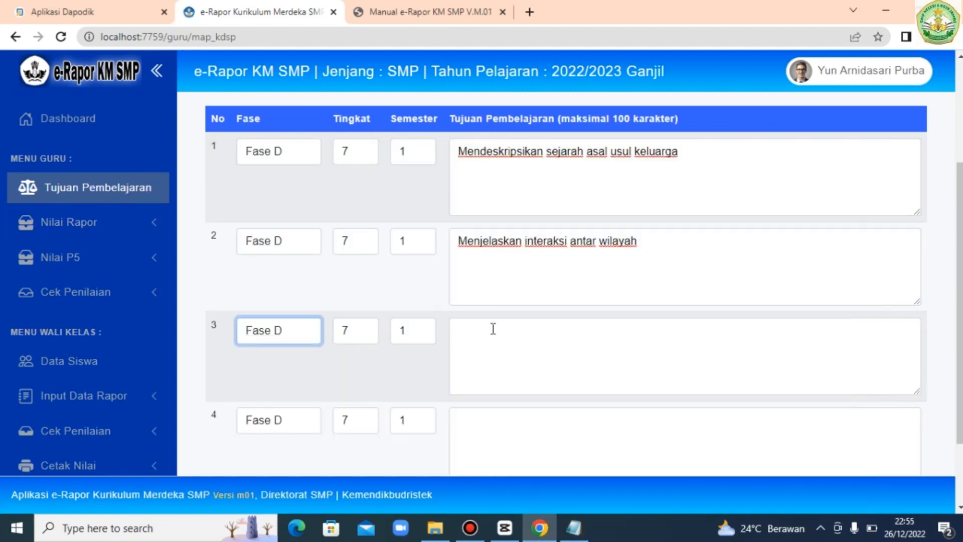
pyautogui.click(548, 351)
pyautogui.hotkey('ctrl', 'v')
# - Copy "Menjelaskan proses interakasi berdasarkan ruang" from Notepad into the text of objective 4 and save the objectives
pyautogui.hotkey('alt', 'Tab')
pyautogui.moveTo(430, 265); pyautogui.dragTo(120, 246)
pyautogui.hotkey('ctrl', 'c')
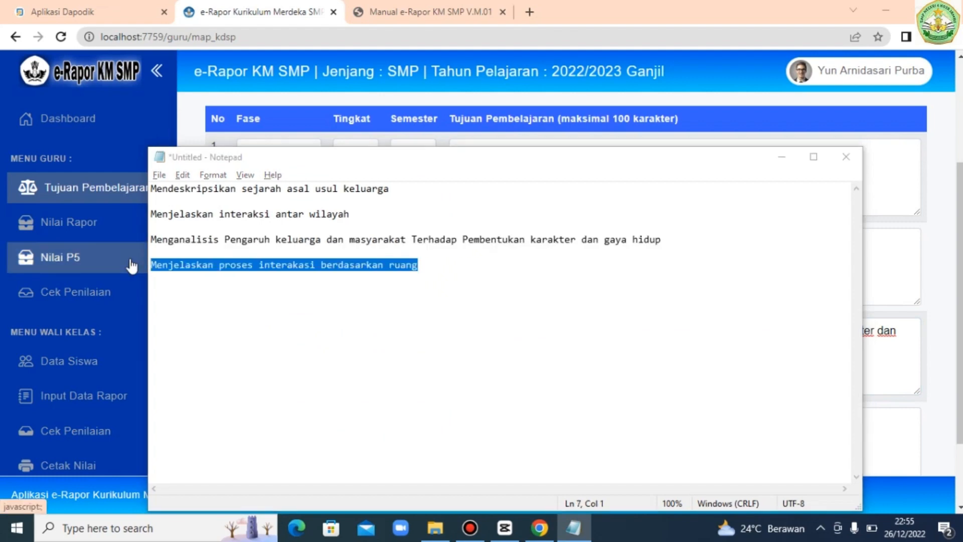
pyautogui.hotkey('alt', 'Tab')
pyautogui.click(485, 450)
pyautogui.hotkey('ctrl', 'v')
pyautogui.scroll(-2, 886, 399)
pyautogui.click(883, 412)
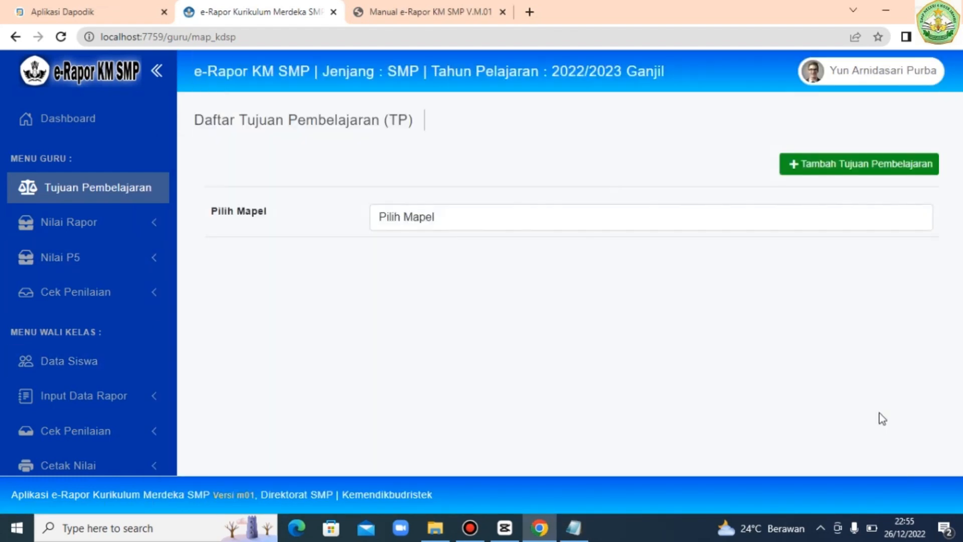
# - Display the saved learning objectives for Ilmu Pengetahuan Sosial (IPS)
pyautogui.click(438, 220)
pyautogui.click(438, 246)
pyautogui.scroll(-1, 886, 312)
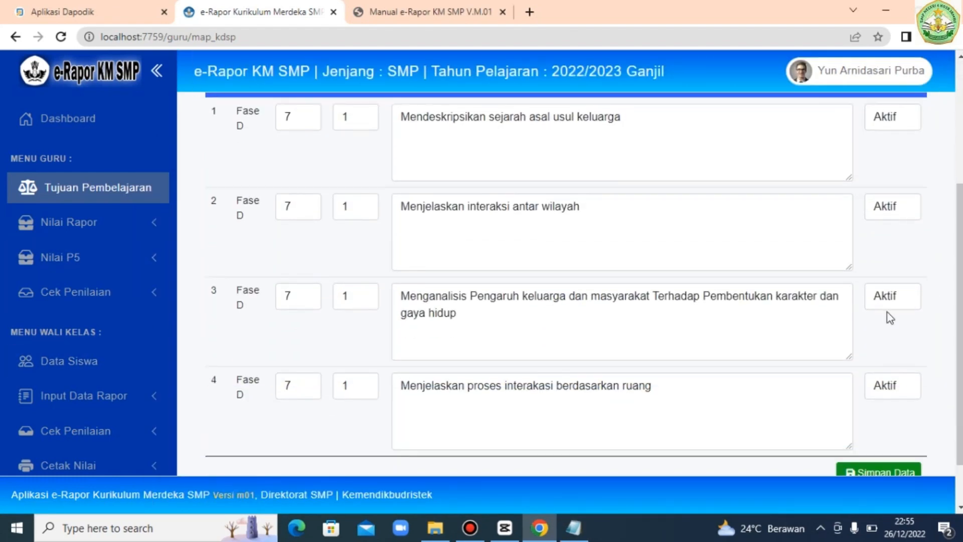
# - Set the status of objectives 3 and 4 to Tidak Aktif
pyautogui.click(891, 296)
pyautogui.click(882, 331)
pyautogui.click(891, 385)
pyautogui.click(888, 420)
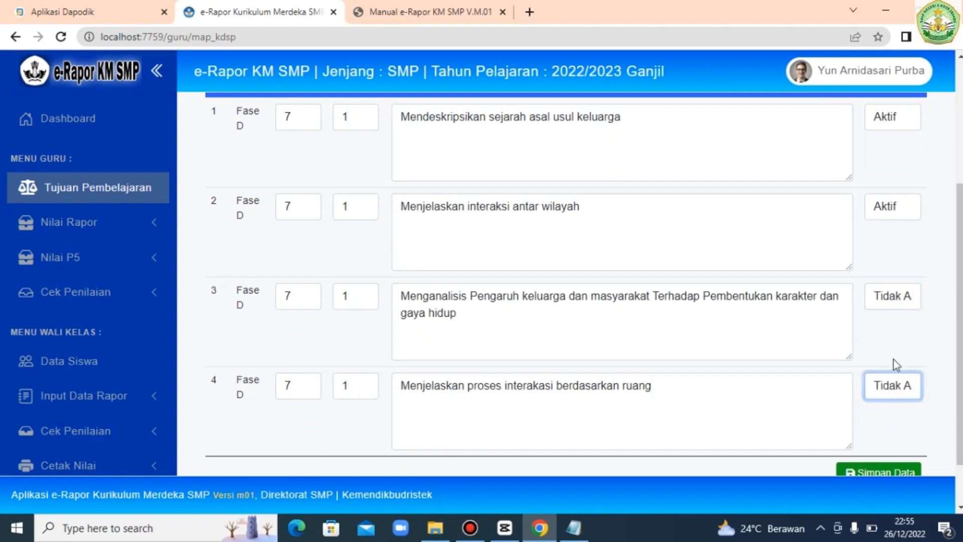
# - Set the status of objectives 3 and 4 back to Aktif and save the data
pyautogui.click(892, 296)
pyautogui.click(885, 315)
pyautogui.click(892, 385)
pyautogui.click(885, 404)
pyautogui.click(883, 471)
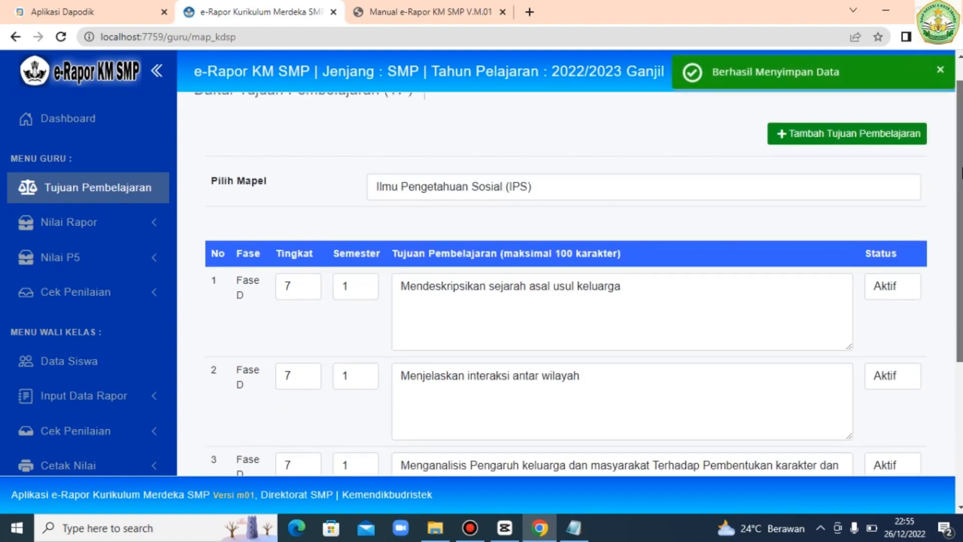
# - Open the Input Nilai Rapor page for class 7A, subject Ilmu Pengetahuan Sosial (IPS), and select the semester
pyautogui.click(113, 229)
pyautogui.click(99, 256)
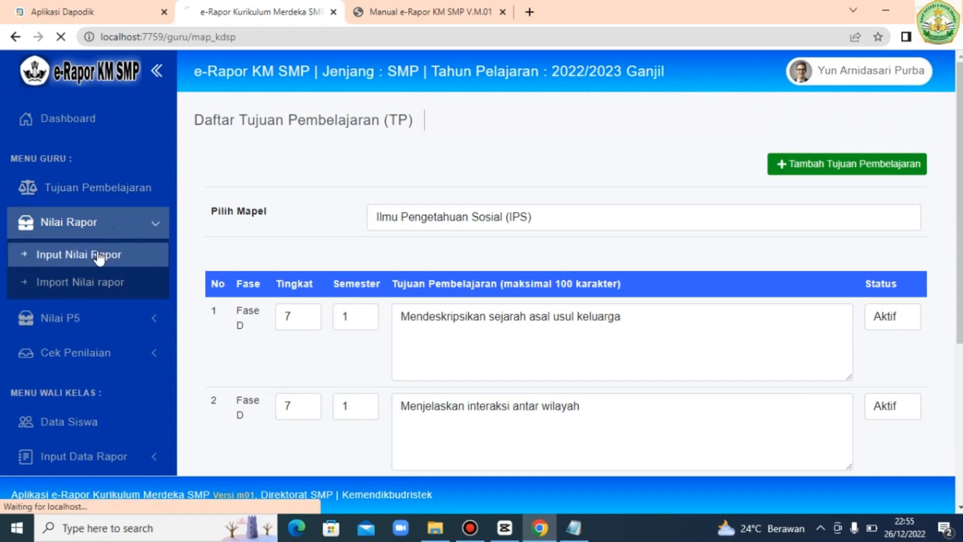
pyautogui.click(370, 234)
pyautogui.click(374, 296)
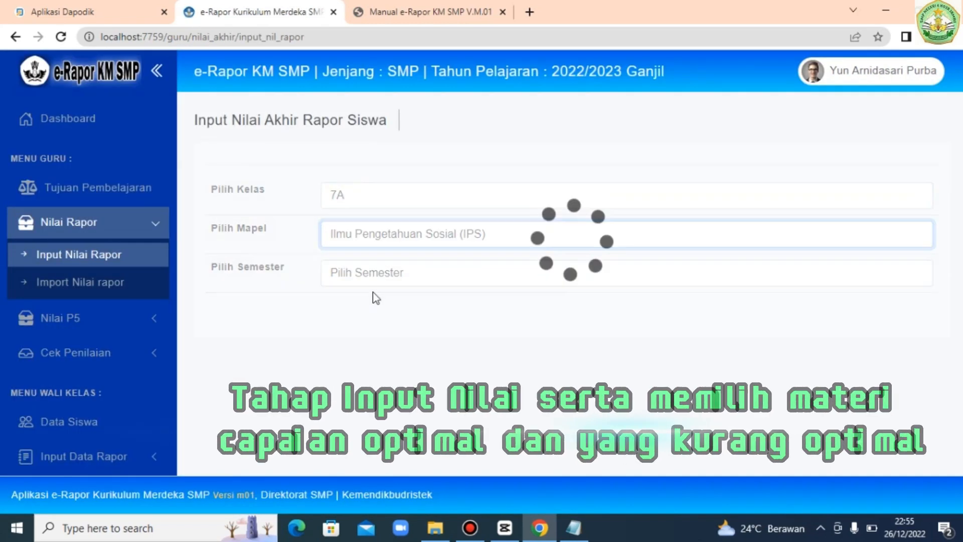
pyautogui.click(374, 273)
pyautogui.click(369, 316)
# - Enter the grades 70, 80 and 80 for students 1, 2 and 3
pyautogui.scroll(-4, 449, 192)
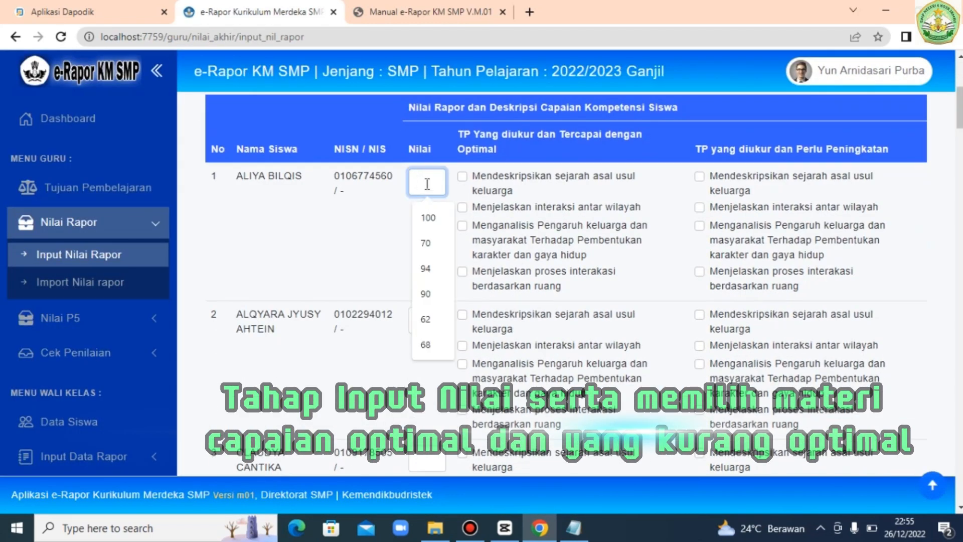
pyautogui.write('70')
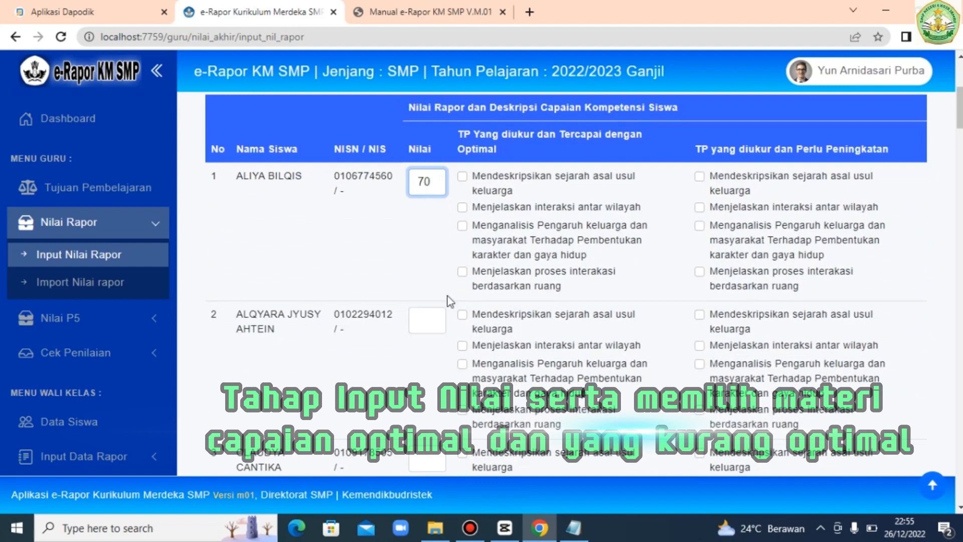
pyautogui.click(427, 311)
pyautogui.write('80')
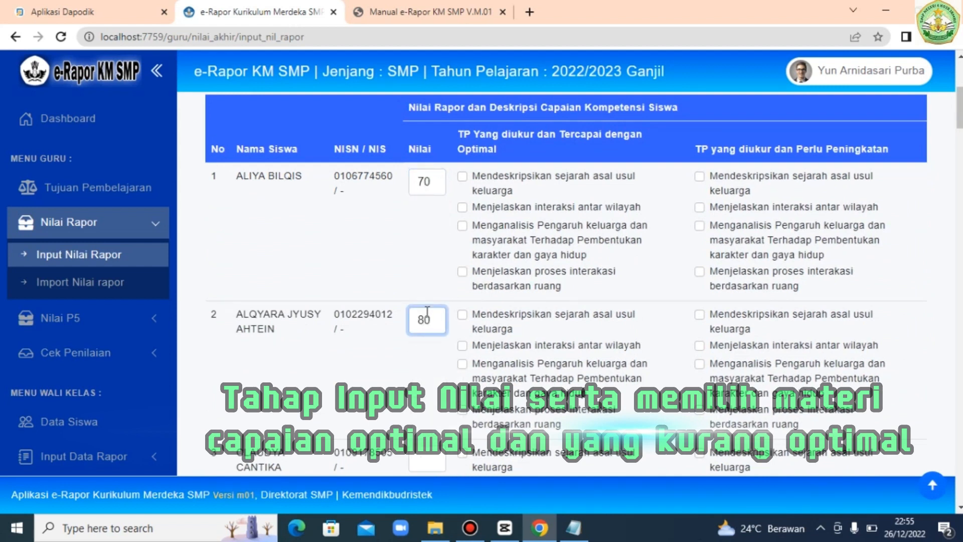
pyautogui.click(425, 454)
pyautogui.write('80')
# - Mark the first two objectives as needing improvement (Perlu Peningkatan) for student 1
pyautogui.moveTo(959, 108)
pyautogui.mouseDown()
pyautogui.moveTo(959, 243)
pyautogui.moveTo(959, 100)
pyautogui.moveTo(960, 123)
pyautogui.mouseUp()
pyautogui.scroll(4, 751, 310)
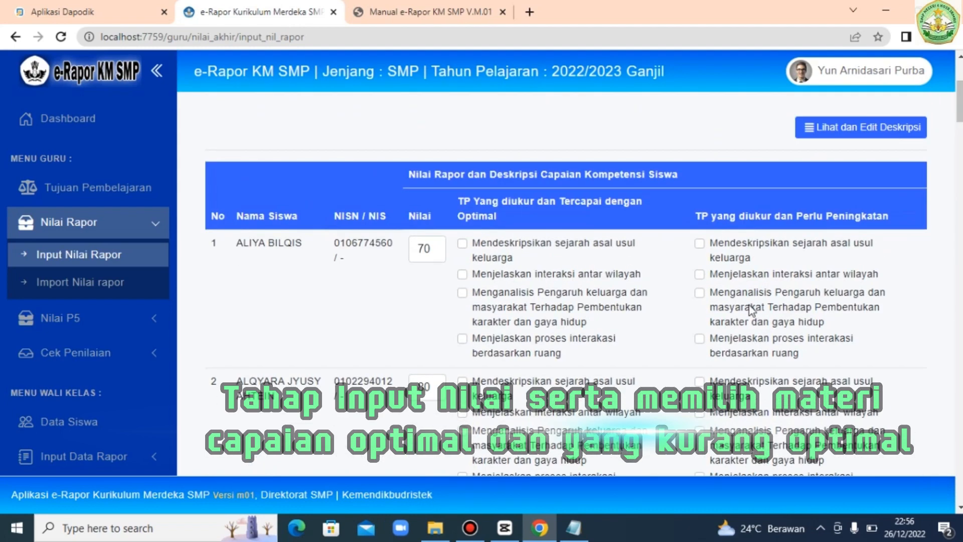
pyautogui.click(699, 244)
pyautogui.click(699, 274)
# - Mark the first objective as optimally achieved for students 2 and 3, and the second as needing improvement for student 2
pyautogui.scroll(-4, 735, 208)
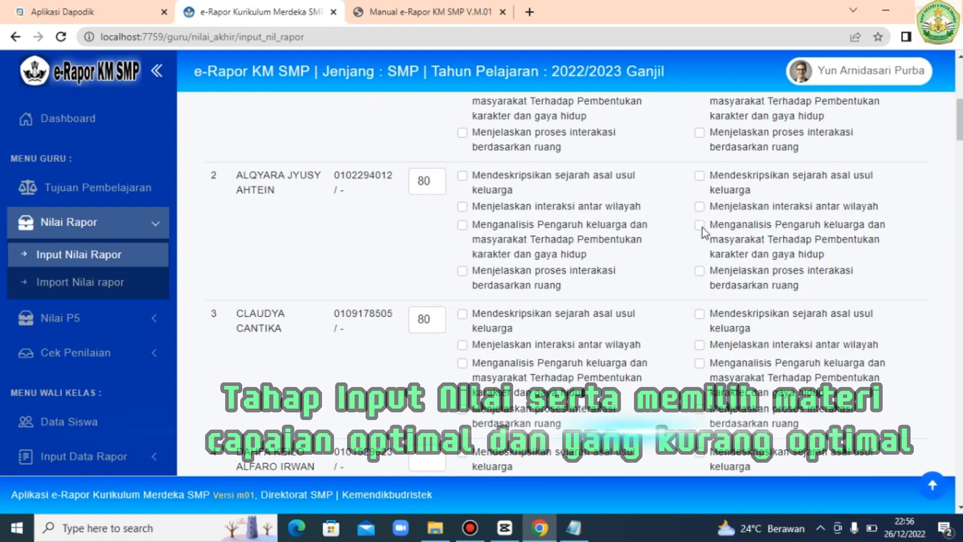
pyautogui.click(463, 174)
pyautogui.click(462, 314)
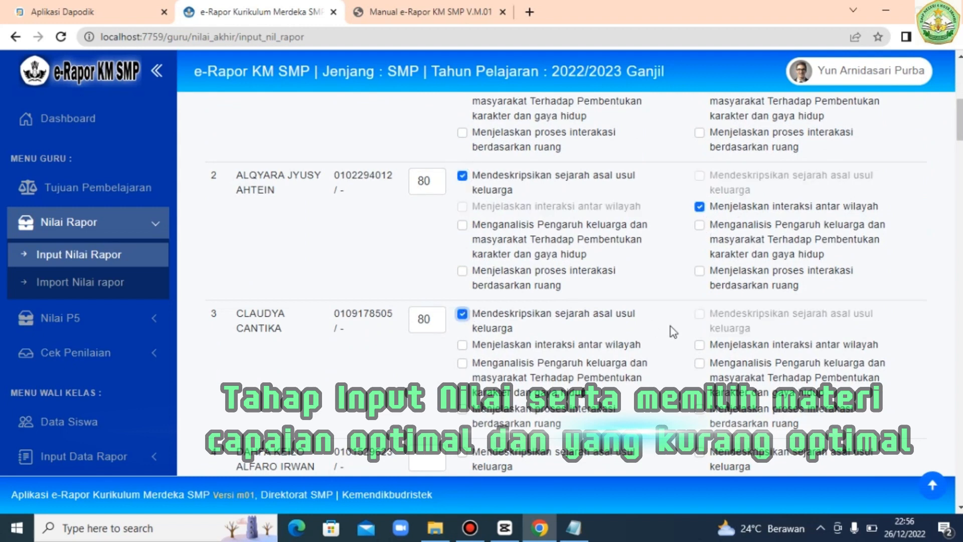
# - Enter the grades 75, 65 and 70 for students 4 to 6 and mark their first two objectives as needing improvement
pyautogui.scroll(-6, 585, 281)
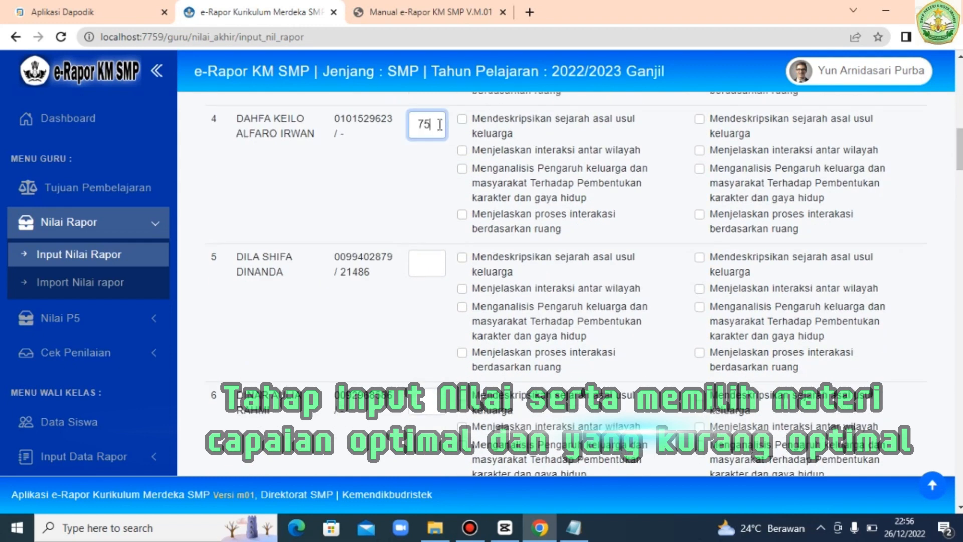
pyautogui.click(699, 150)
pyautogui.click(700, 119)
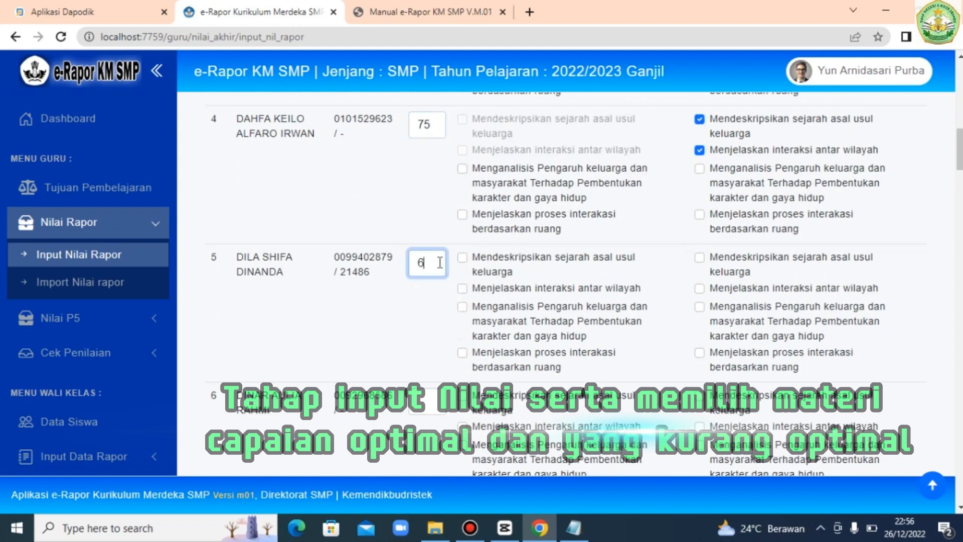
pyautogui.click(700, 257)
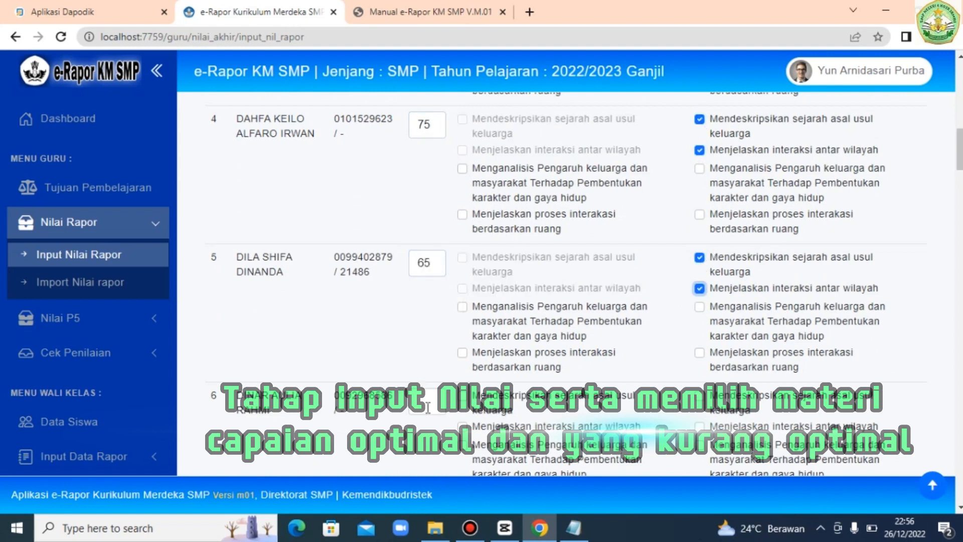
pyautogui.click(700, 396)
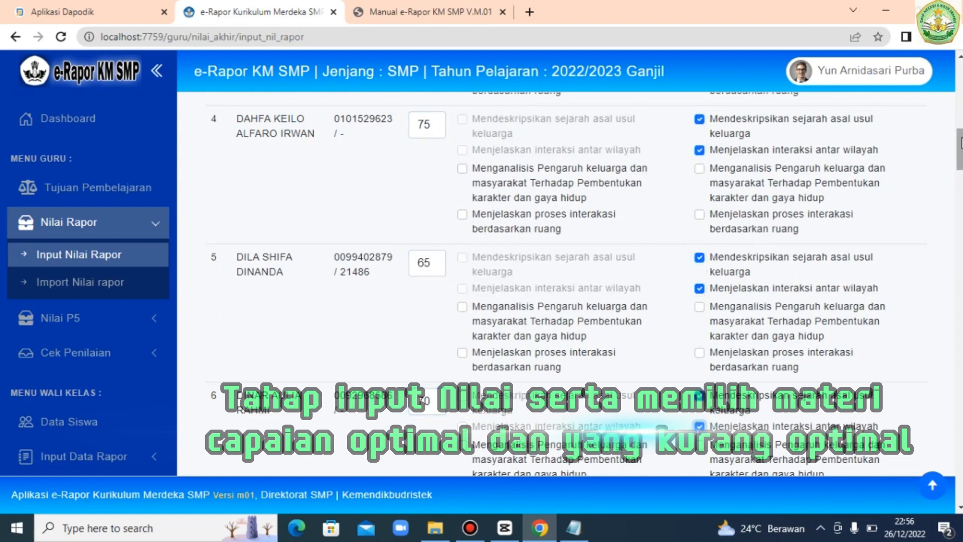
# - Give student 7 the grade 85, marking the first objective as optimally achieved and the second as needing improvement
pyautogui.scroll(-5, 567, 286)
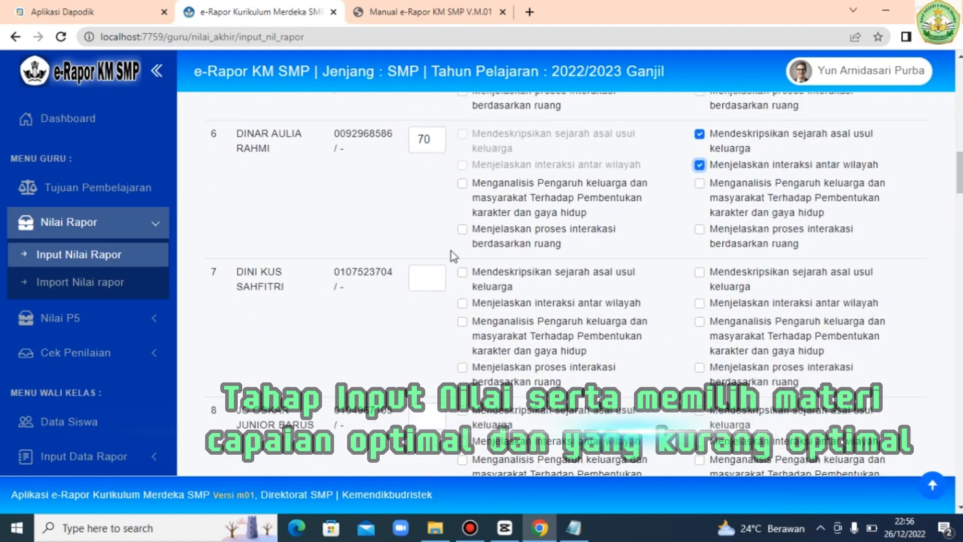
pyautogui.click(471, 271)
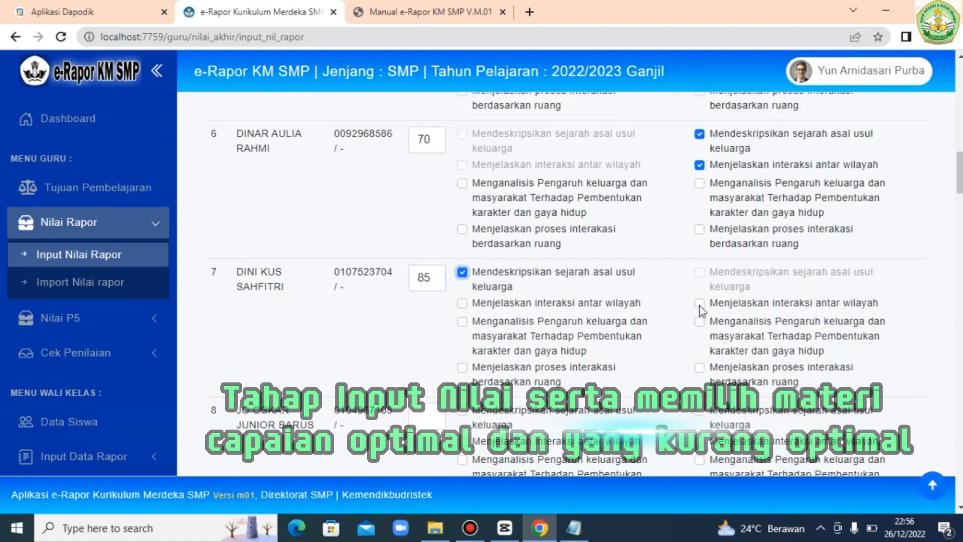
pyautogui.click(699, 303)
# - Enter the grades 87, 88, 76, 78 and 80 for students 8 to 12
pyautogui.scroll(-5, 699, 303)
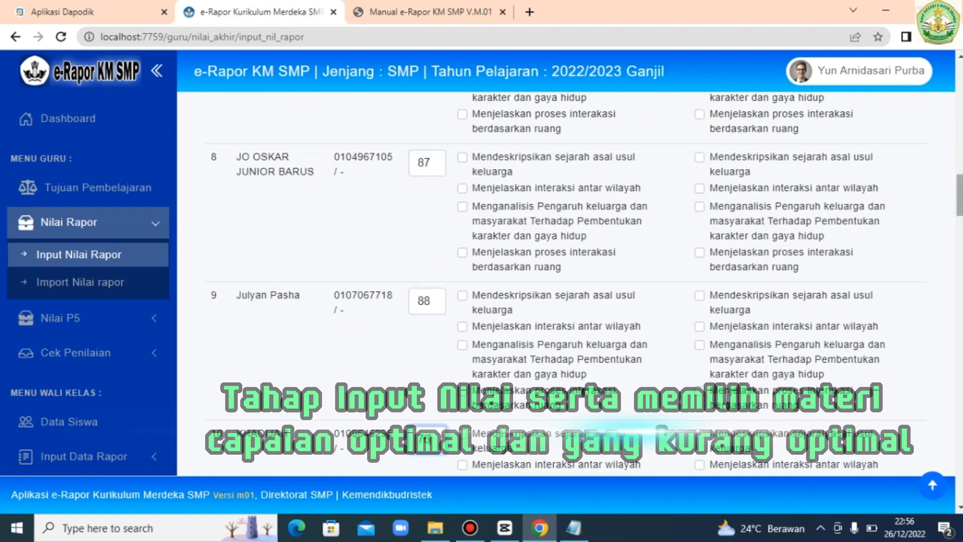
pyautogui.scroll(-6, 574, 228)
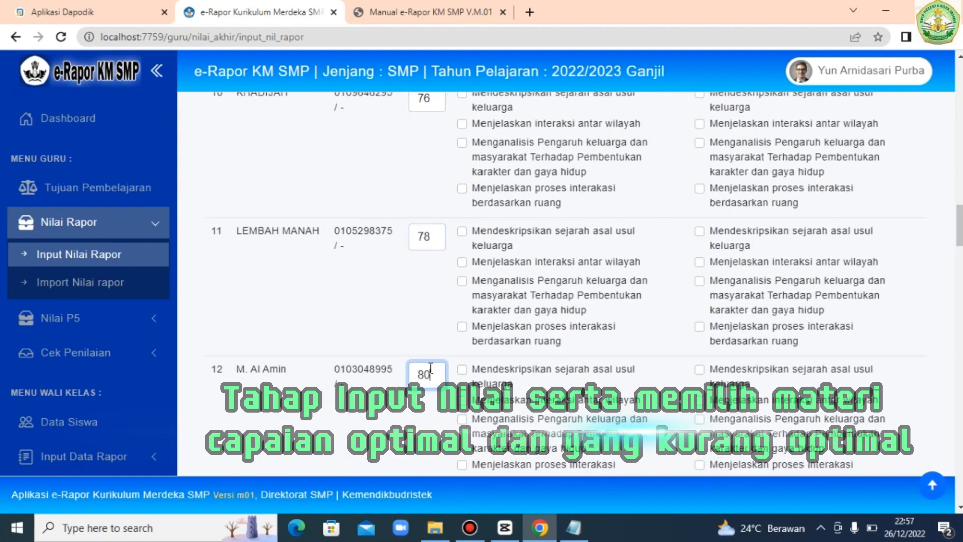
pyautogui.click(431, 369)
pyautogui.write('80')
# - Enter the grades for students 13 to 17, with 87 for student 16 and 77 for student 17
pyautogui.scroll(-5, 440, 237)
pyautogui.scroll(-5, 436, 239)
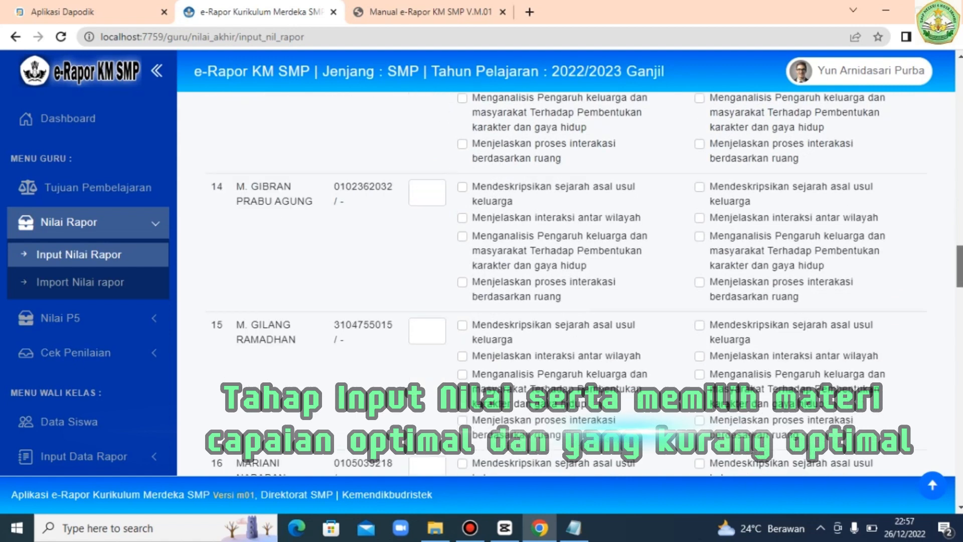
pyautogui.click(427, 135)
pyautogui.write('77')
pyautogui.scroll(-5, 424, 271)
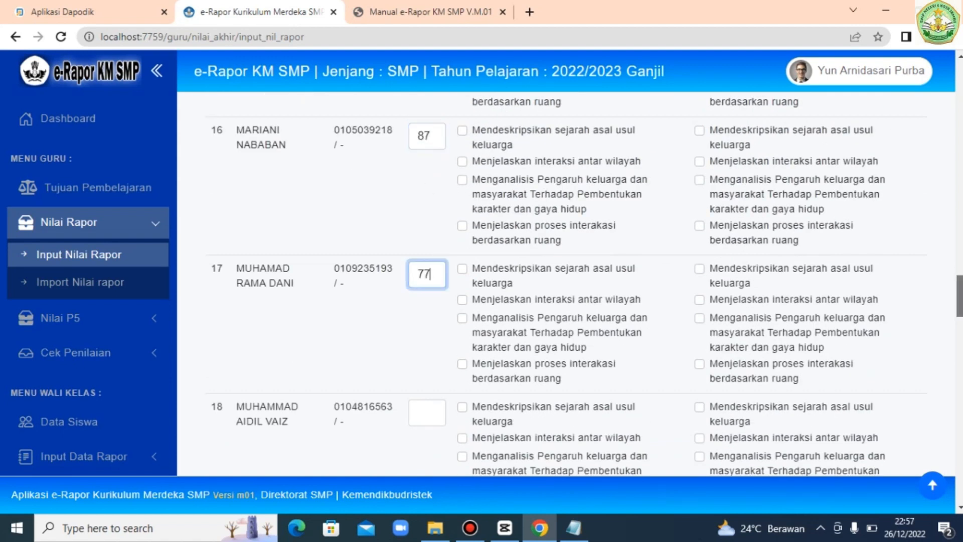
# - Enter the grades for students 18 to 22, with 78, 80, 87 and 87 for students 19 to 22
pyautogui.scroll(-6, 424, 187)
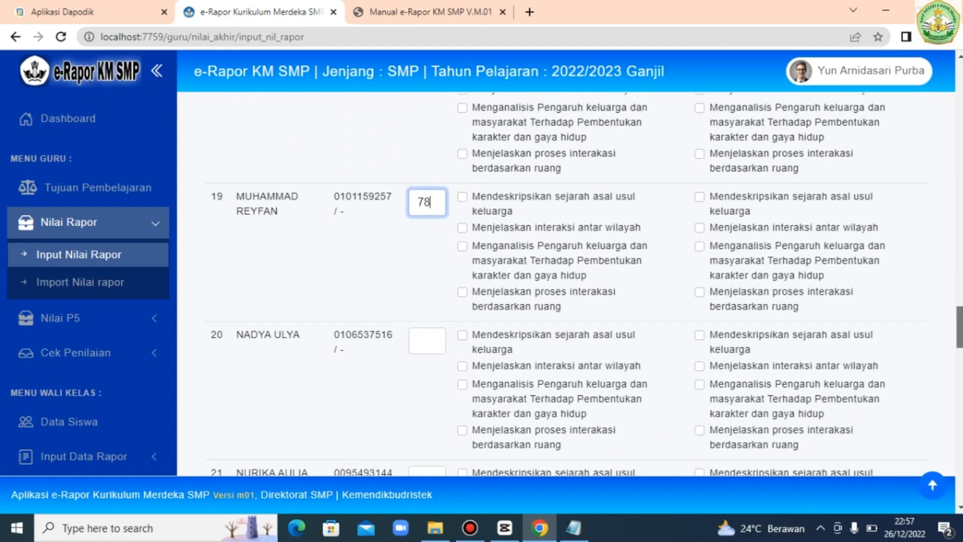
pyautogui.write('78')
pyautogui.scroll(4, 438, 279)
pyautogui.write('76')
pyautogui.scroll(-8, 706, 341)
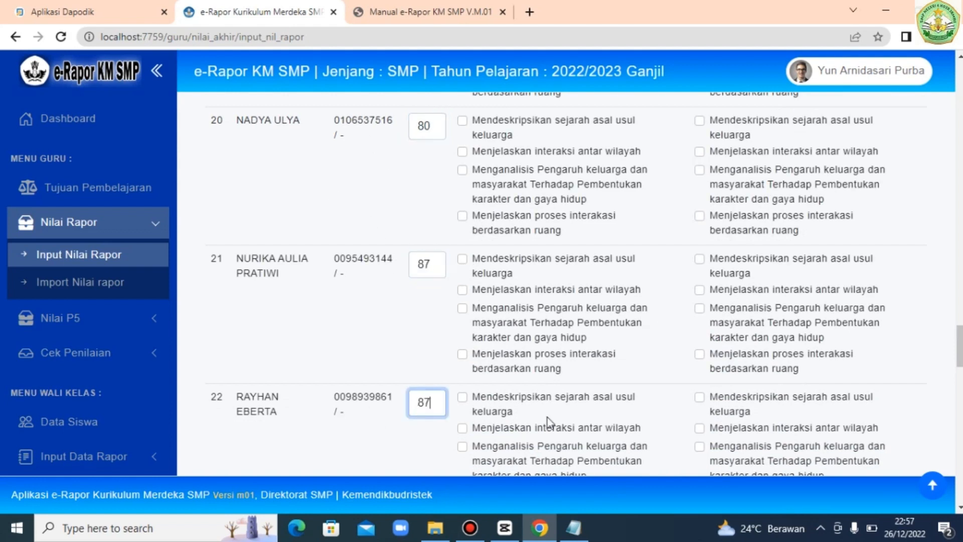
# - Enter the grade 76 for student 23
pyautogui.scroll(-4, 548, 421)
pyautogui.click(424, 355)
pyautogui.write('76')
pyautogui.scroll(-8, 934, 306)
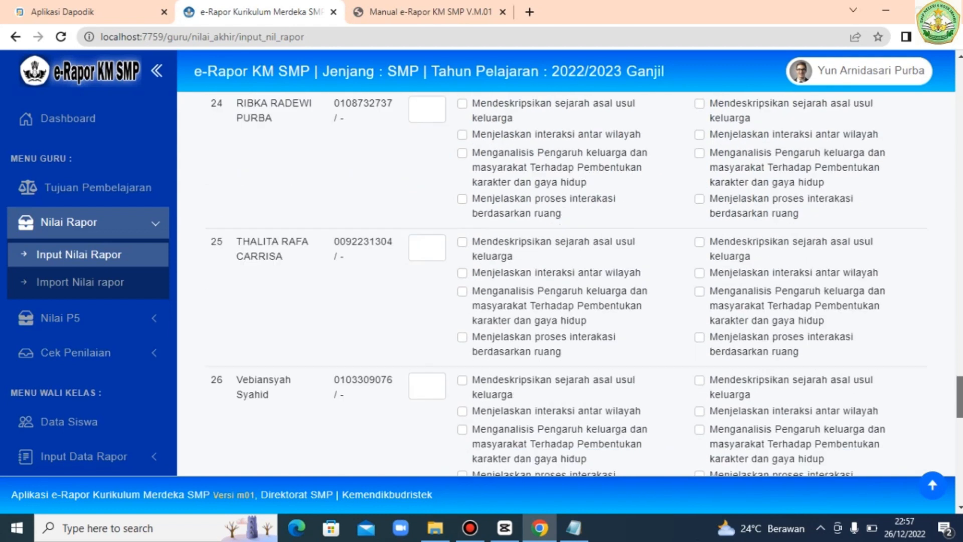
# - Enter the grades 77, 78, 89, 87, 90, 87, 76, 88 and 76 for students 24 to 32
pyautogui.scroll(3, 546, 281)
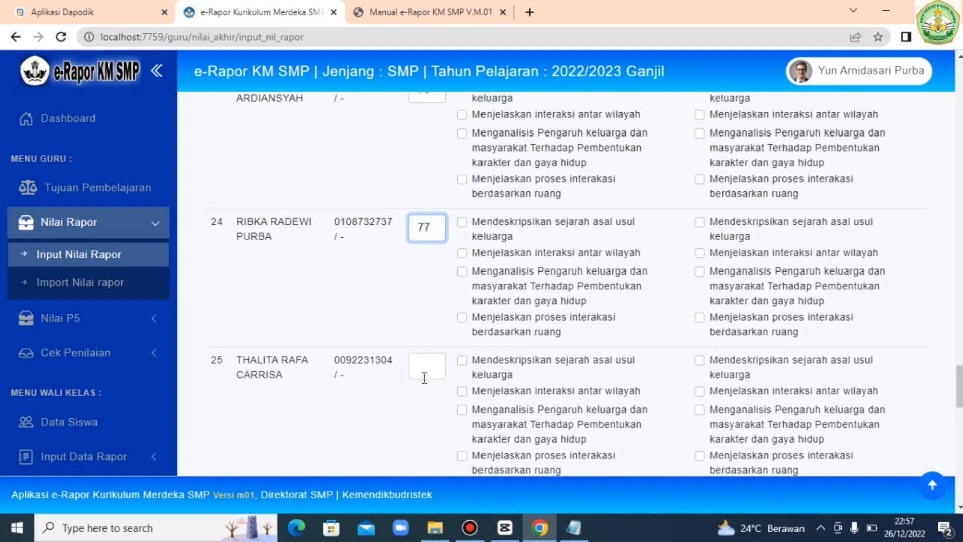
pyautogui.scroll(-7, 462, 201)
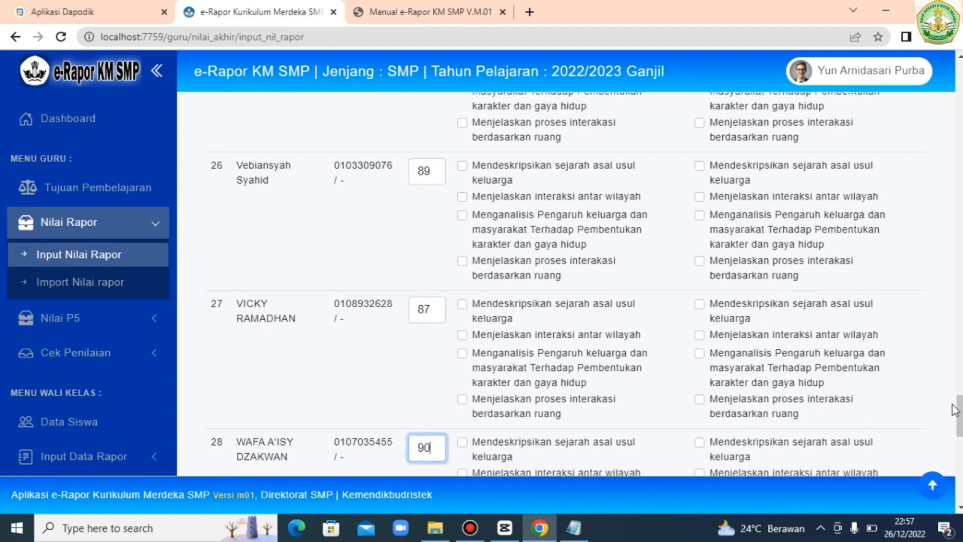
pyautogui.scroll(-5, 679, 375)
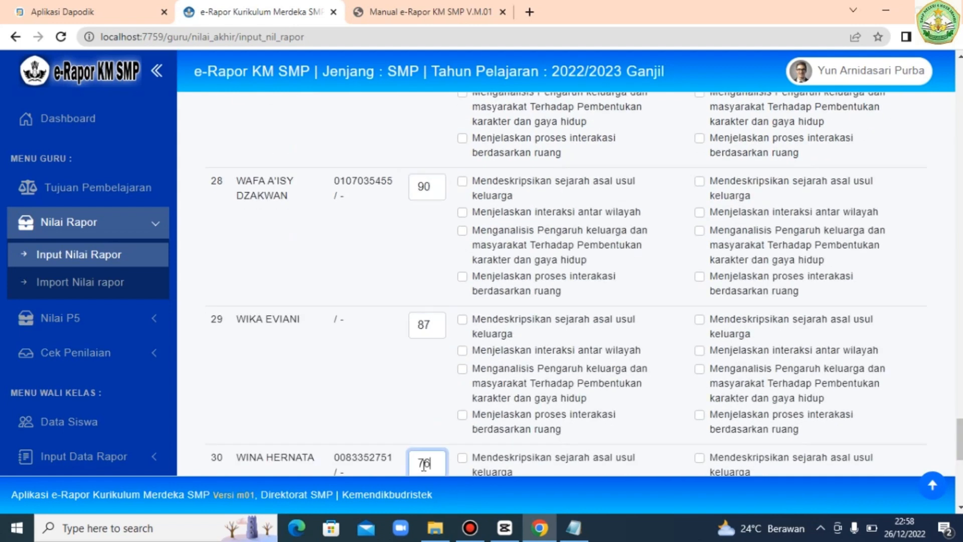
pyautogui.scroll(-7, 424, 464)
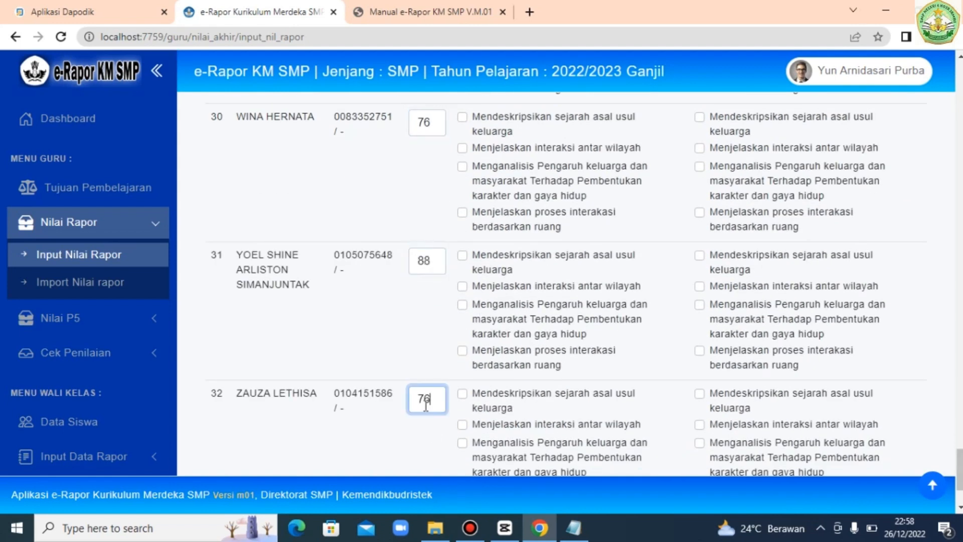
pyautogui.scroll(-3, 722, 303)
# - Mark family history achieved and regional interaction needing improvement for student 32, both objectives achieved for 31, and both needing improvement for 30
pyautogui.click(462, 272)
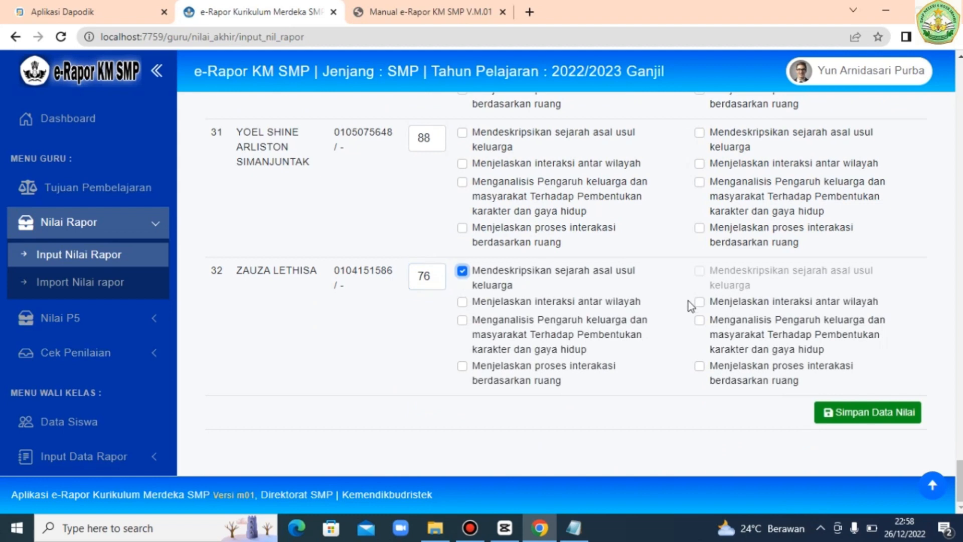
pyautogui.click(699, 302)
pyautogui.click(462, 133)
pyautogui.click(462, 163)
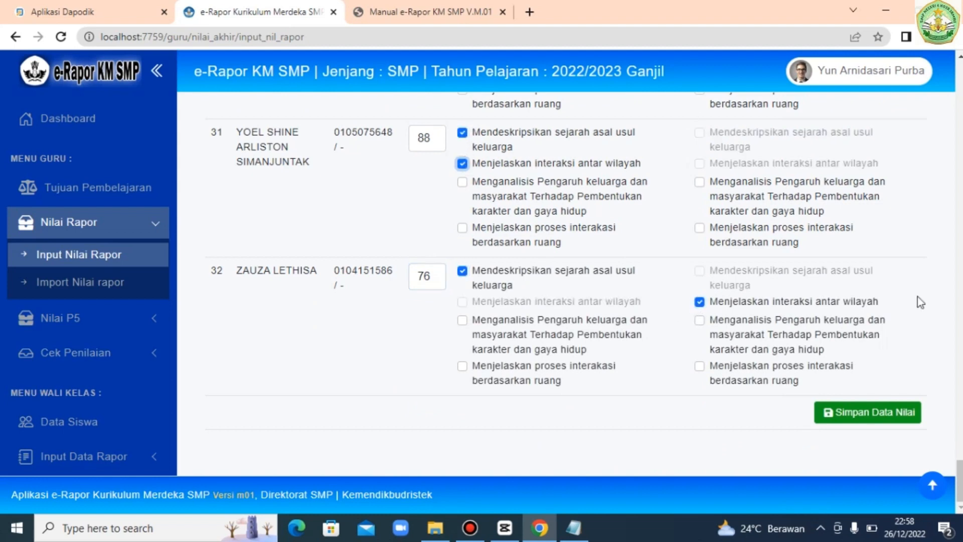
pyautogui.scroll(10, 922, 303)
pyautogui.click(699, 444)
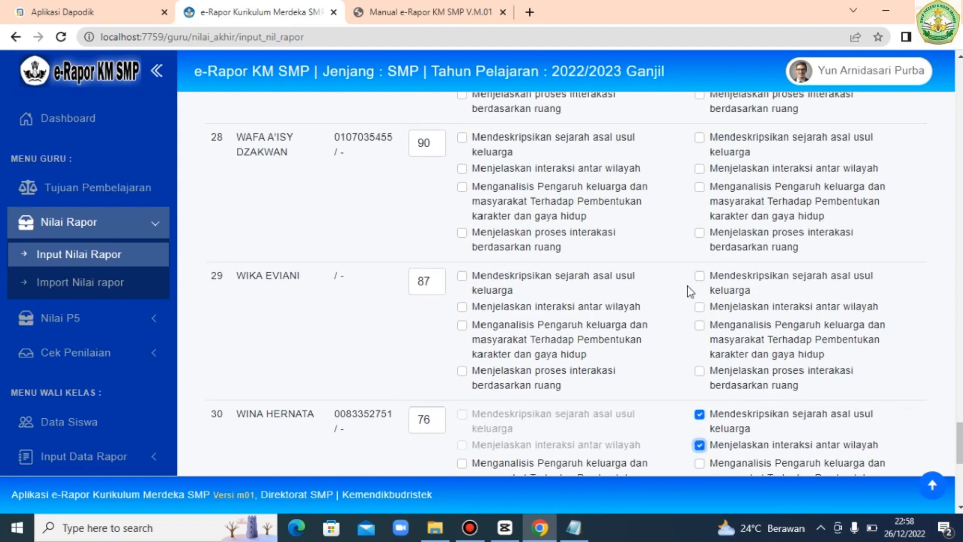
# - Mark family history and regional interaction as achieved for students 29 and 28; for 27, mark family history achieved and regional interaction needing improvement
pyautogui.click(461, 276)
pyautogui.click(462, 306)
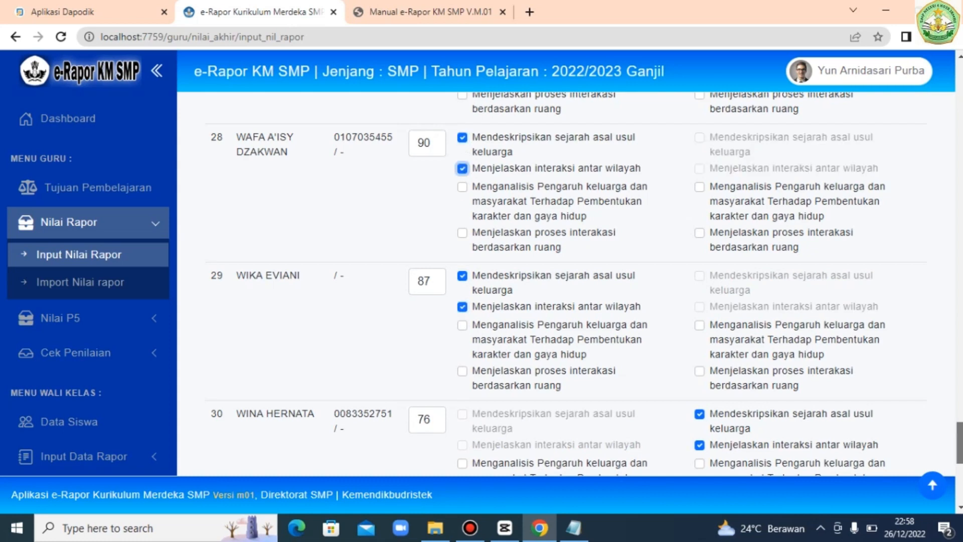
pyautogui.scroll(5, 774, 235)
pyautogui.click(462, 214)
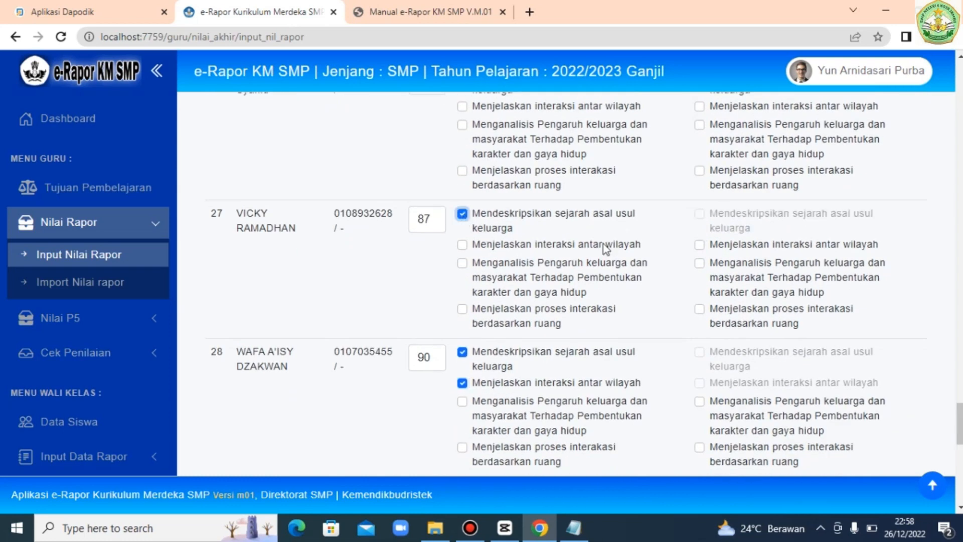
pyautogui.click(699, 244)
# - Mark family history and regional interaction as optimally achieved for student 26, and family history as needing improvement for student 25
pyautogui.scroll(8, 522, 349)
pyautogui.scroll(-3, 521, 349)
pyautogui.click(462, 336)
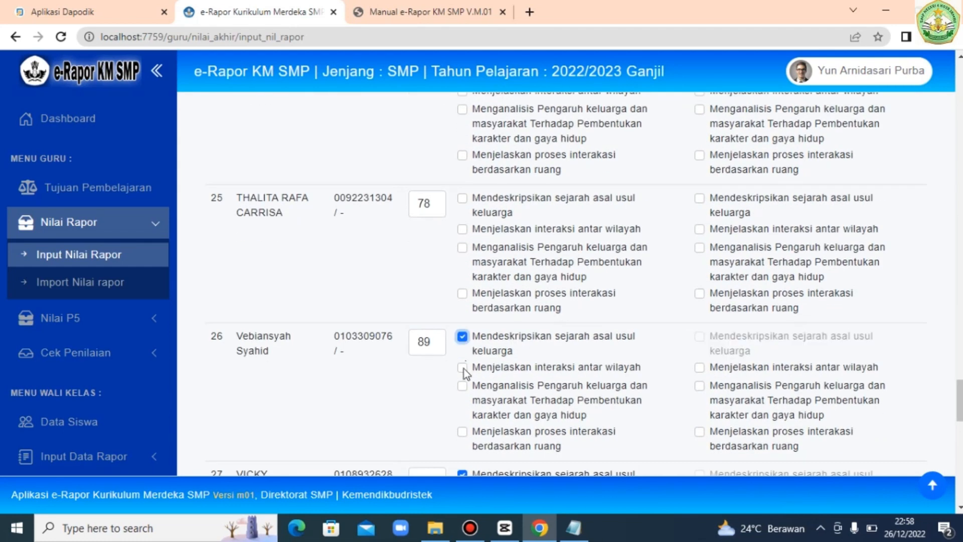
pyautogui.click(462, 367)
pyautogui.click(699, 197)
# - Mark regional interaction achieved and family history needing improvement for student 24, and both objectives as needing improvement for student 23
pyautogui.scroll(5, 520, 399)
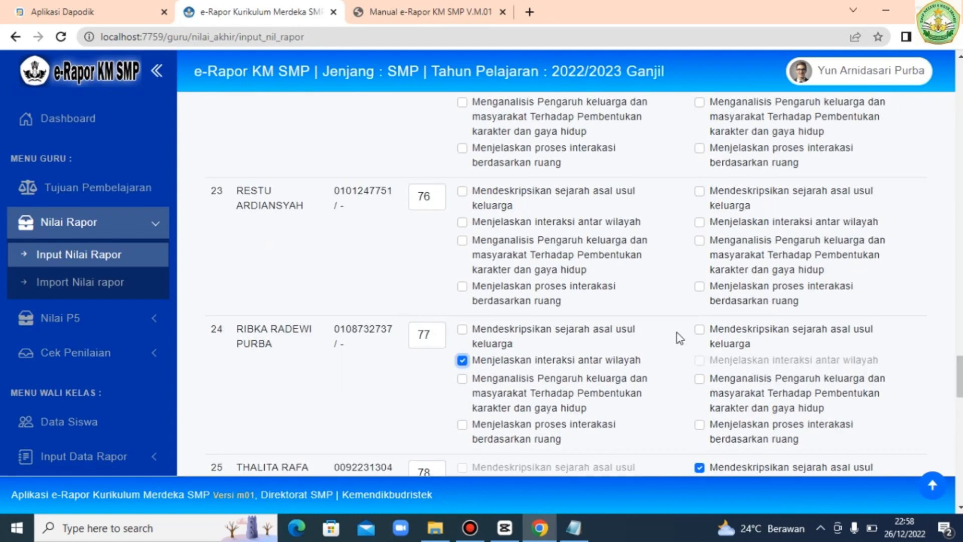
pyautogui.click(699, 191)
pyautogui.click(699, 222)
# - Mark regional interaction achieved and family history needing improvement for student 22, and family history as achieved for student 21
pyautogui.scroll(5, 702, 236)
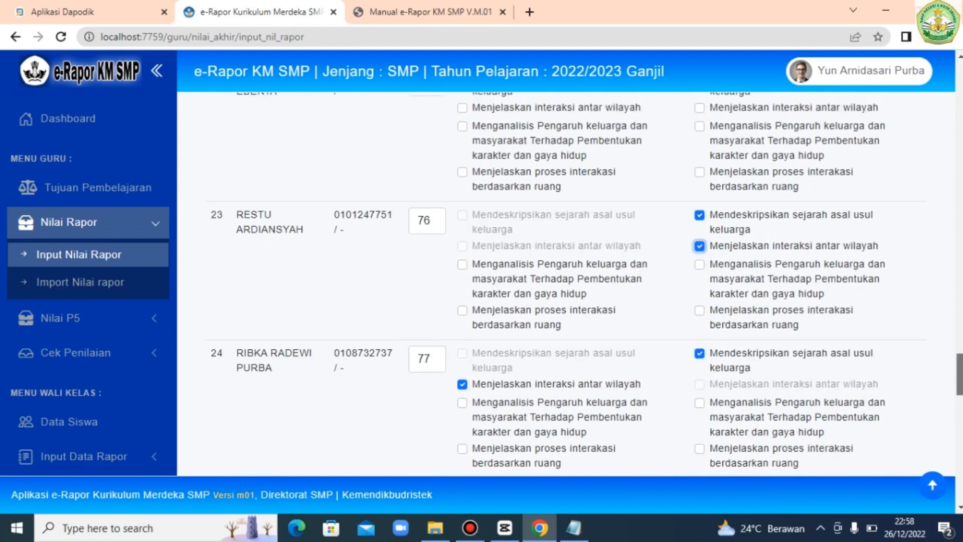
pyautogui.click(462, 369)
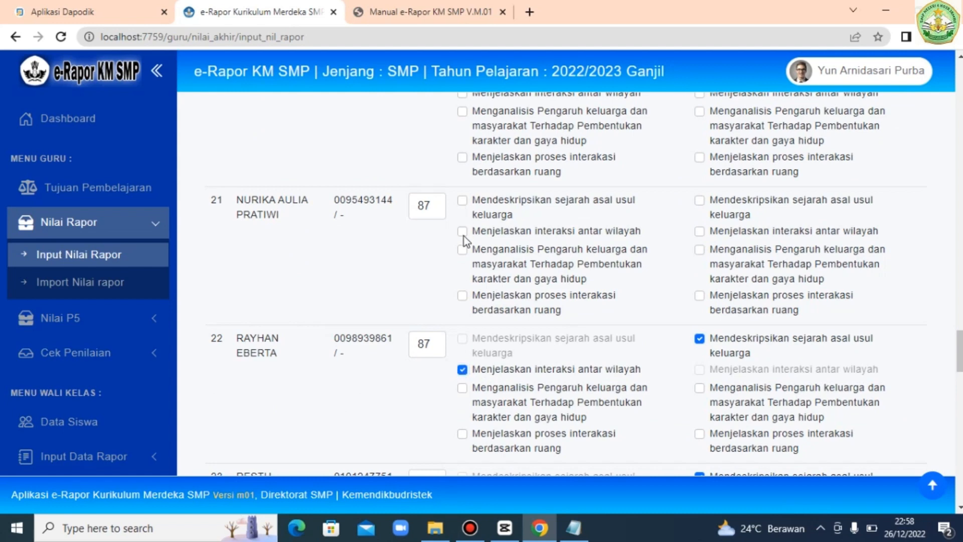
pyautogui.click(462, 200)
# - Mark family history needing improvement and regional interaction achieved for student 20, and the reverse for student 19
pyautogui.scroll(5, 581, 266)
pyautogui.click(699, 323)
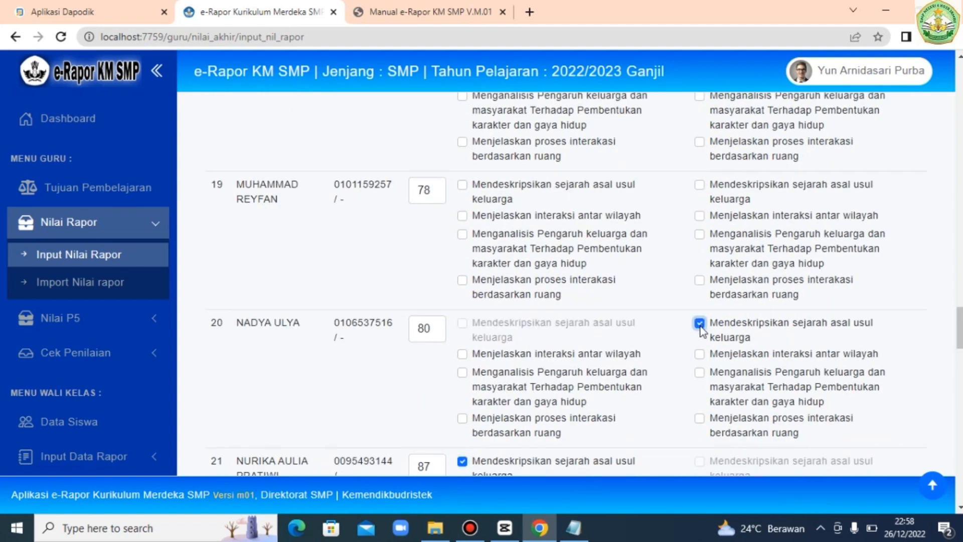
pyautogui.click(461, 353)
pyautogui.click(462, 185)
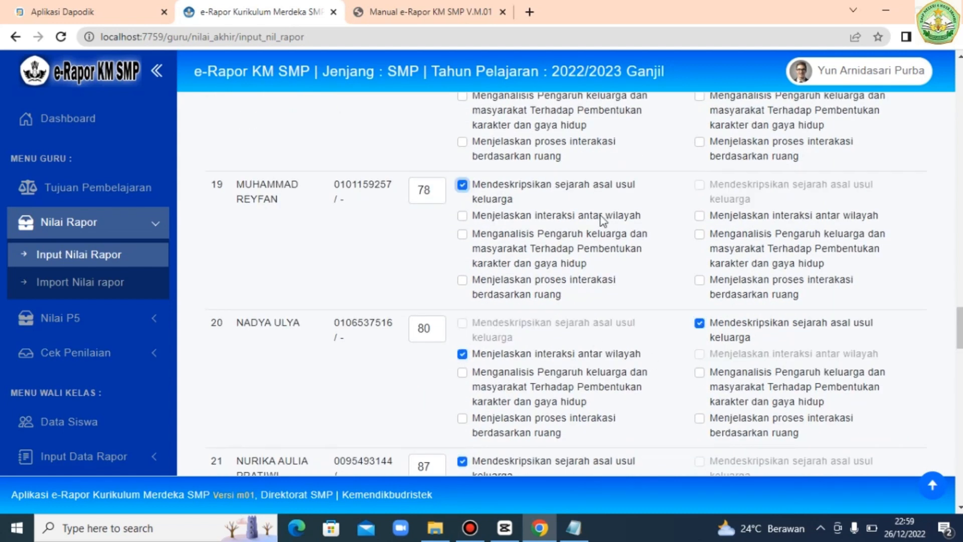
pyautogui.click(699, 215)
# - Mark family history as needing improvement for student 18, and both family history and regional interaction as needing improvement for student 17
pyautogui.scroll(7, 702, 220)
pyautogui.click(699, 363)
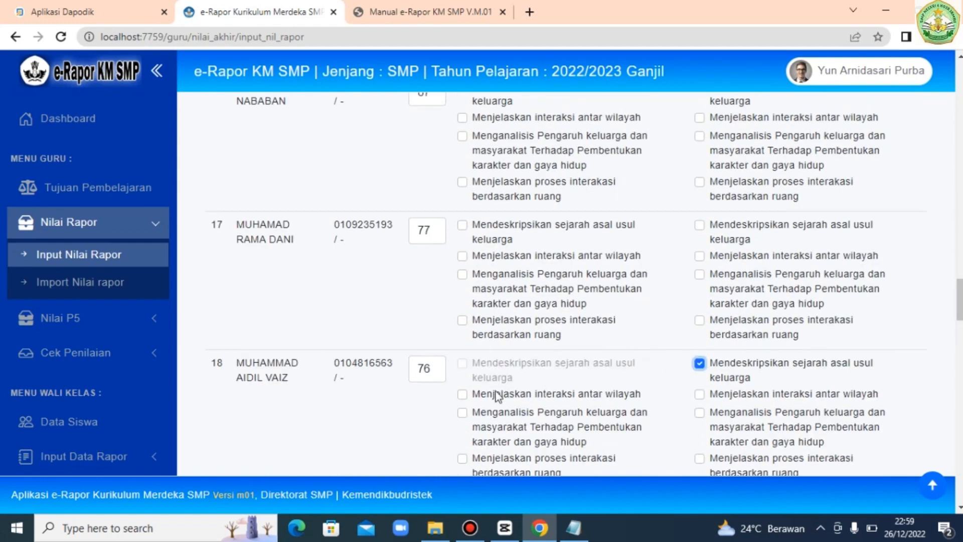
pyautogui.click(699, 224)
pyautogui.click(699, 256)
# - Mark the optimally achieved objectives for students 16 and 15, with both family history and regional interaction for student 15
pyautogui.scroll(5, 702, 261)
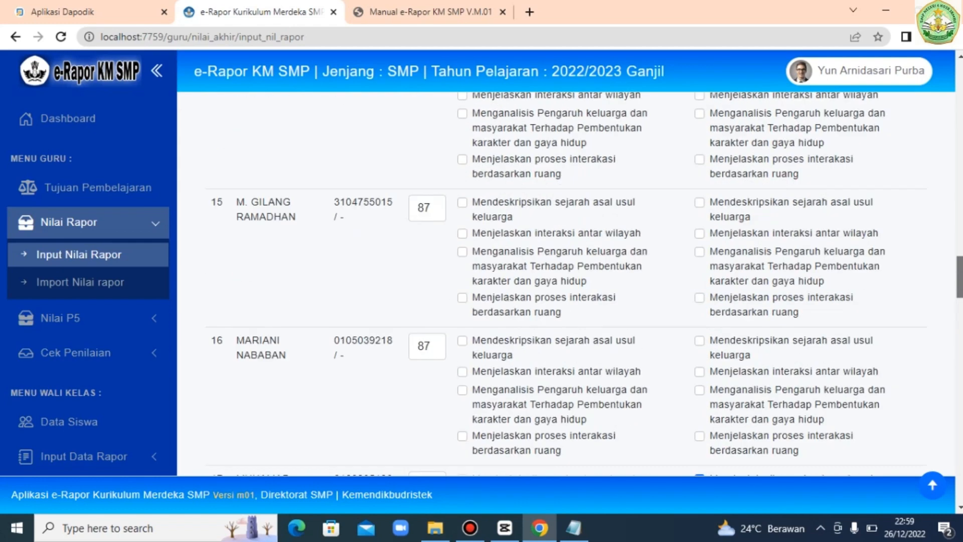
pyautogui.scroll(-1, 717, 316)
pyautogui.click(462, 284)
pyautogui.scroll(5, 846, 318)
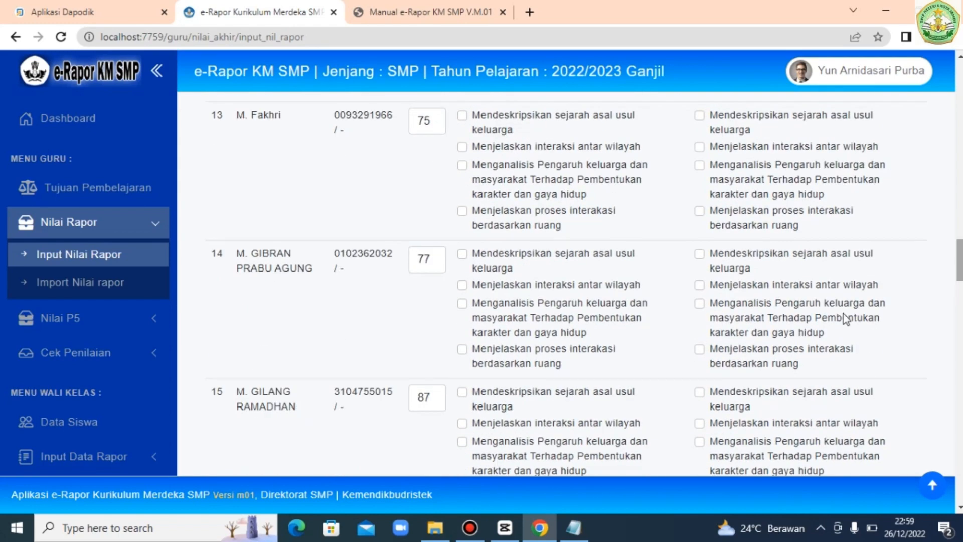
pyautogui.click(462, 392)
pyautogui.click(462, 422)
# - Mark family history and regional interaction as needing improvement for students 14 and 13
pyautogui.click(699, 253)
pyautogui.click(699, 284)
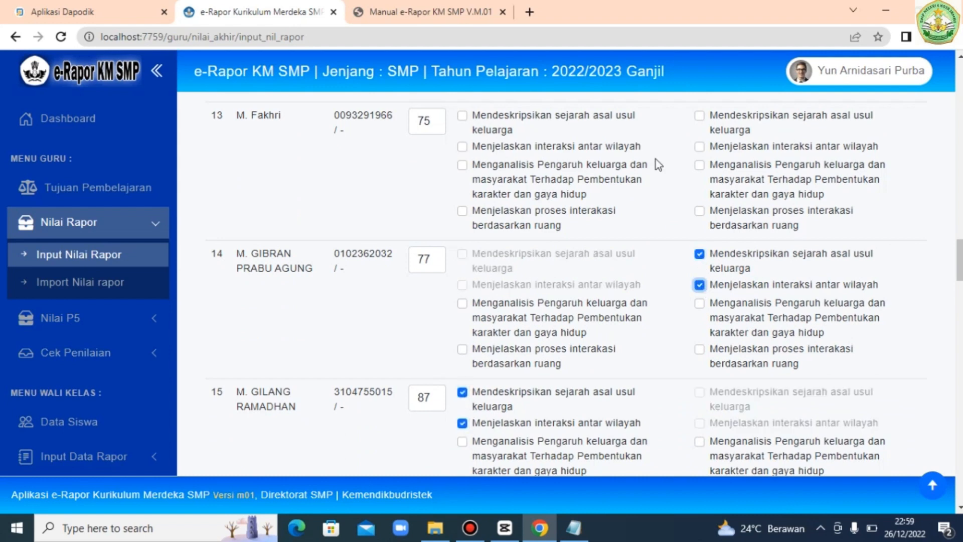
pyautogui.click(699, 116)
pyautogui.click(699, 146)
# - Mark family history needing improvement and regional interaction achieved for student 12, and both objectives needing improvement for students 11 and 10
pyautogui.scroll(7, 701, 160)
pyautogui.click(699, 310)
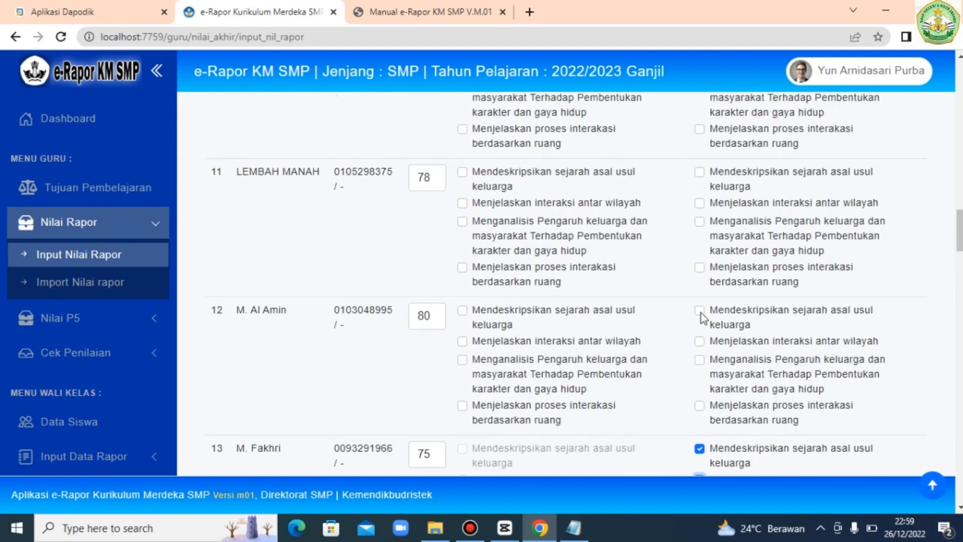
pyautogui.click(700, 172)
pyautogui.click(699, 203)
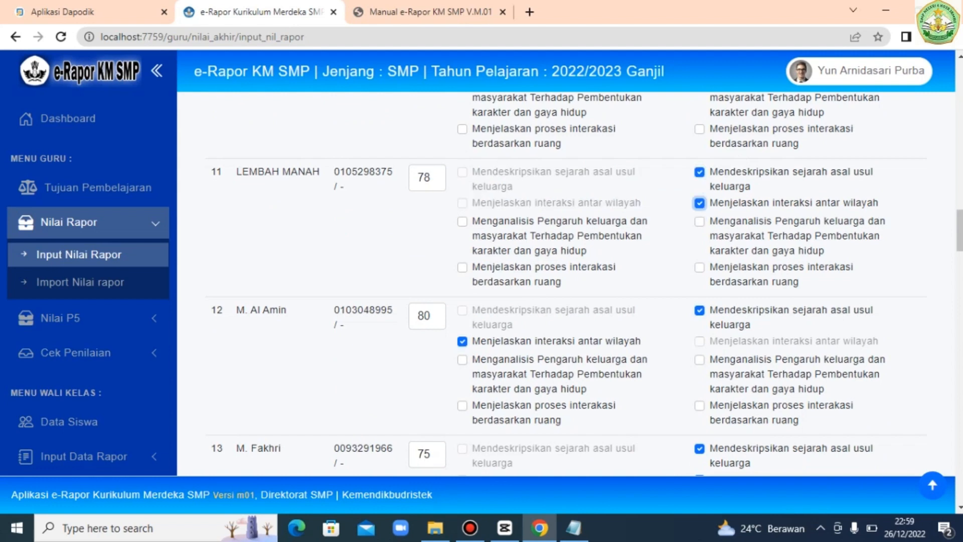
pyautogui.scroll(6, 699, 203)
pyautogui.click(699, 334)
pyautogui.click(699, 366)
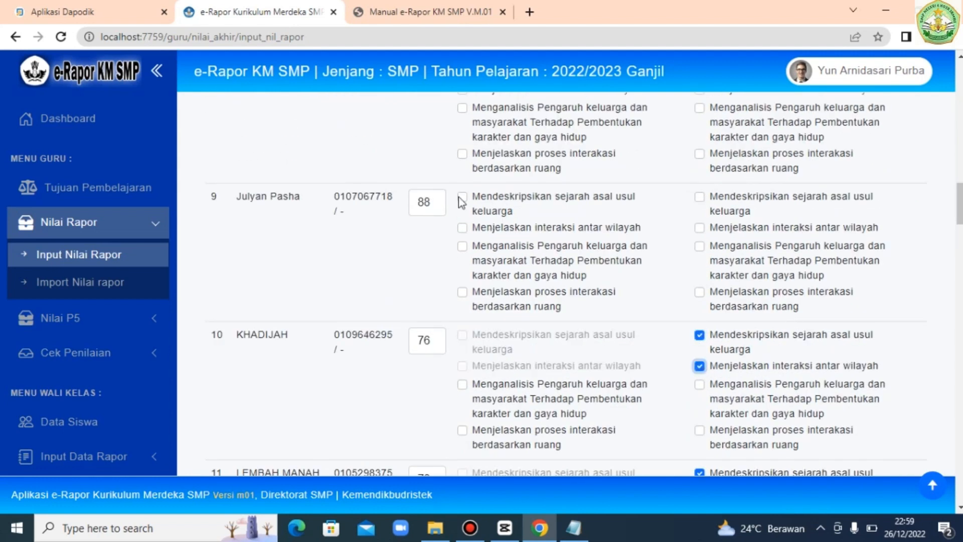
# - Mark family history and regional interaction as optimally achieved for students 9 and 8, and save the class's grade data
pyautogui.click(462, 196)
pyautogui.click(462, 227)
pyautogui.scroll(5, 499, 307)
pyautogui.click(462, 304)
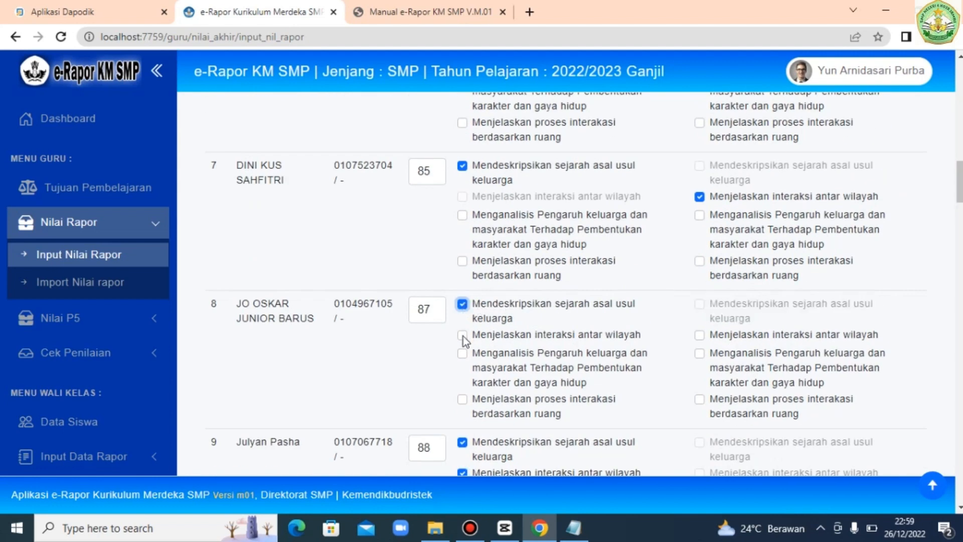
pyautogui.click(462, 334)
pyautogui.moveTo(959, 181); pyautogui.dragTo(959, 482)
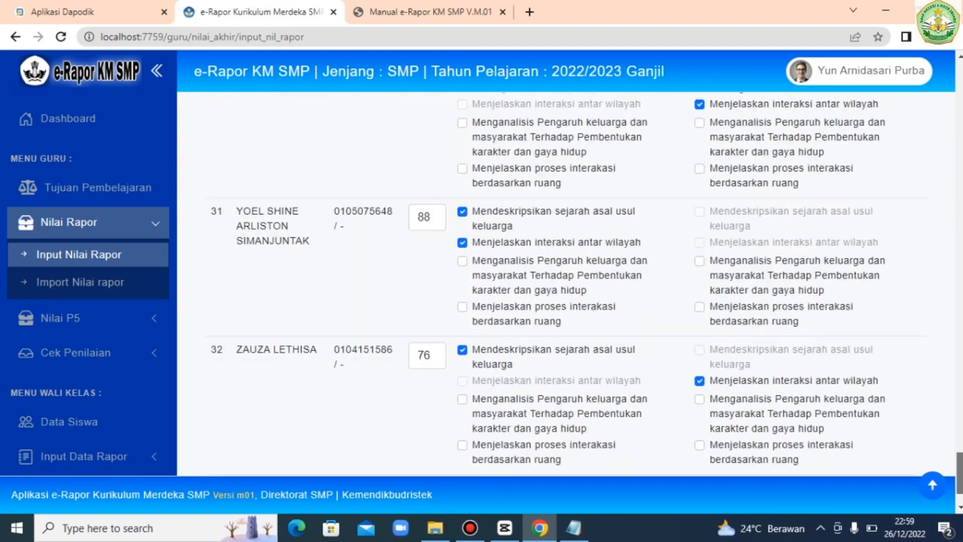
pyautogui.click(868, 412)
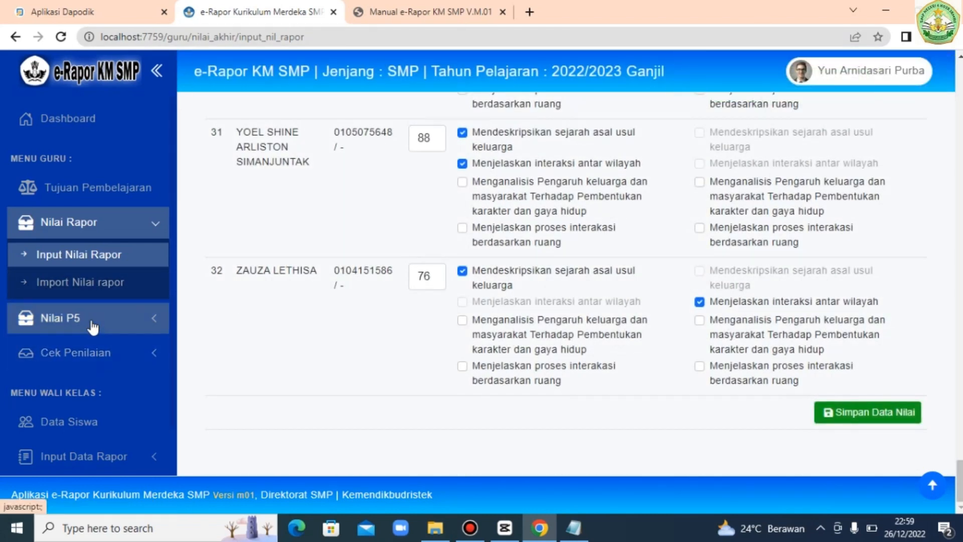
# - Download the report grade import format for class 7B, Ilmu Pengetahuan Sosial (IPS), Semester 1, and open it in Excel
pyautogui.click(87, 282)
pyautogui.click(362, 245)
pyautogui.click(370, 273)
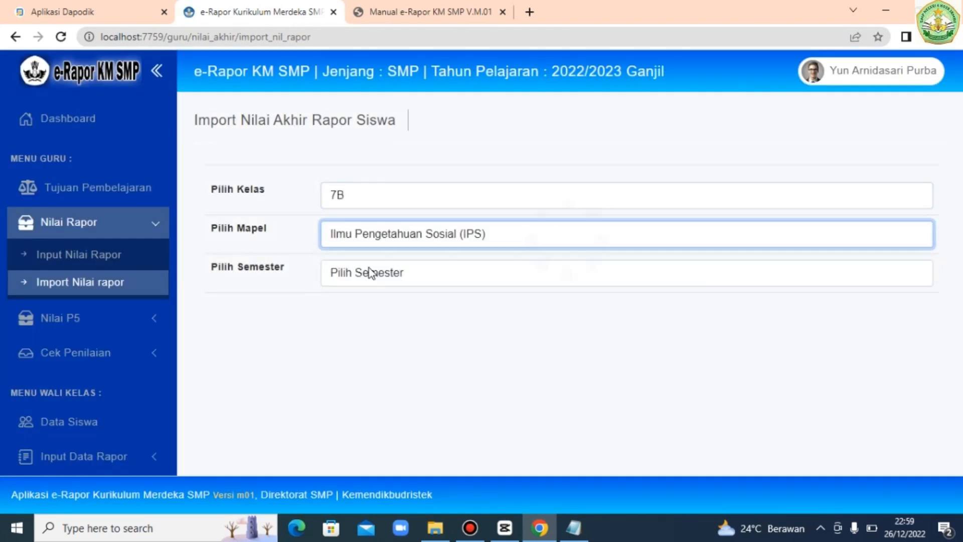
pyautogui.click(370, 272)
pyautogui.click(361, 308)
pyautogui.scroll(-1, 959, 224)
pyautogui.click(744, 284)
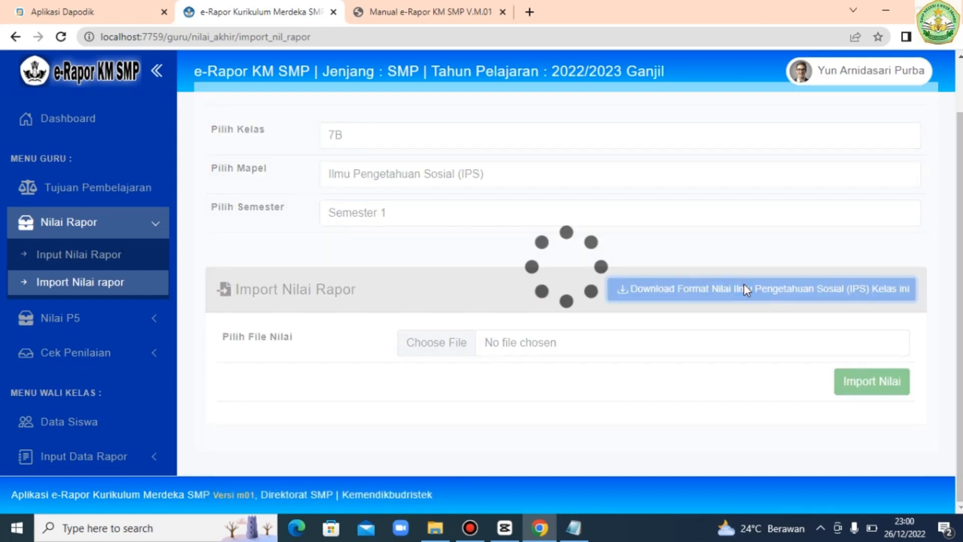
pyautogui.click(71, 491)
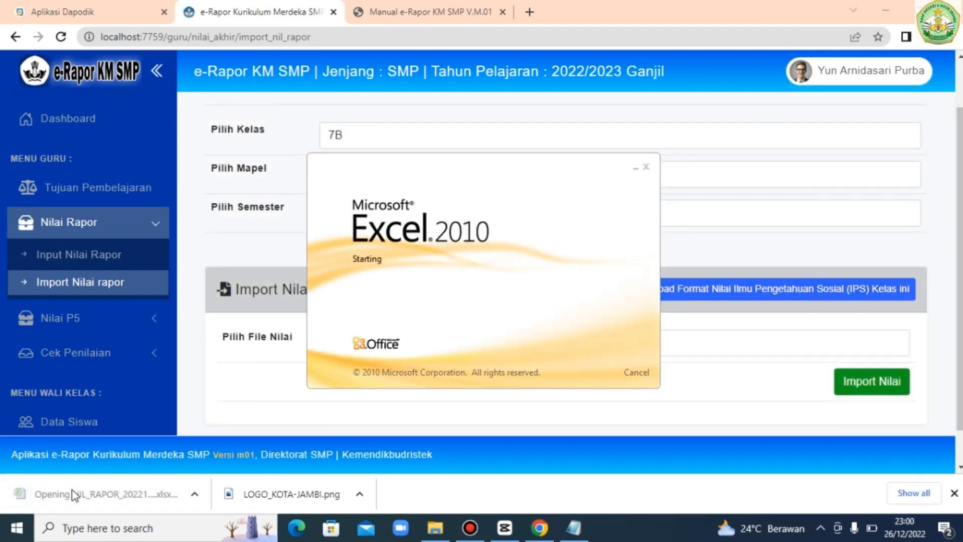
# - Enter the grades 80, 87, 67, 77 and 75 for students 1 to 5 in the NILAI column
pyautogui.write('80')
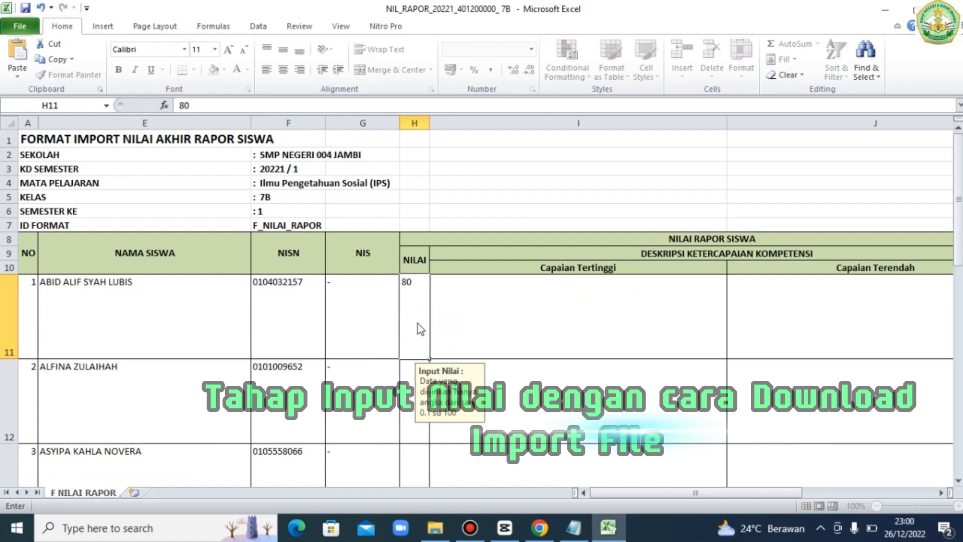
pyautogui.press('Return')
pyautogui.write('87')
pyautogui.press('Return')
pyautogui.write('67')
pyautogui.press('Return')
pyautogui.write('77')
pyautogui.press('Return')
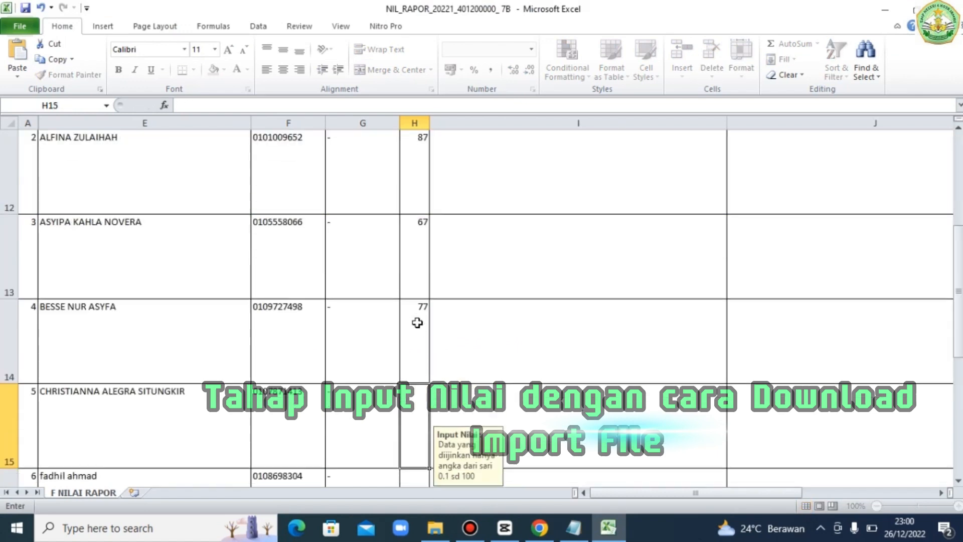
pyautogui.write('75')
pyautogui.press('Return')
# - Copy the grades of students 1 to 5 and paste them for students 6 to 10, starting at H16
pyautogui.scroll(5, 428, 273)
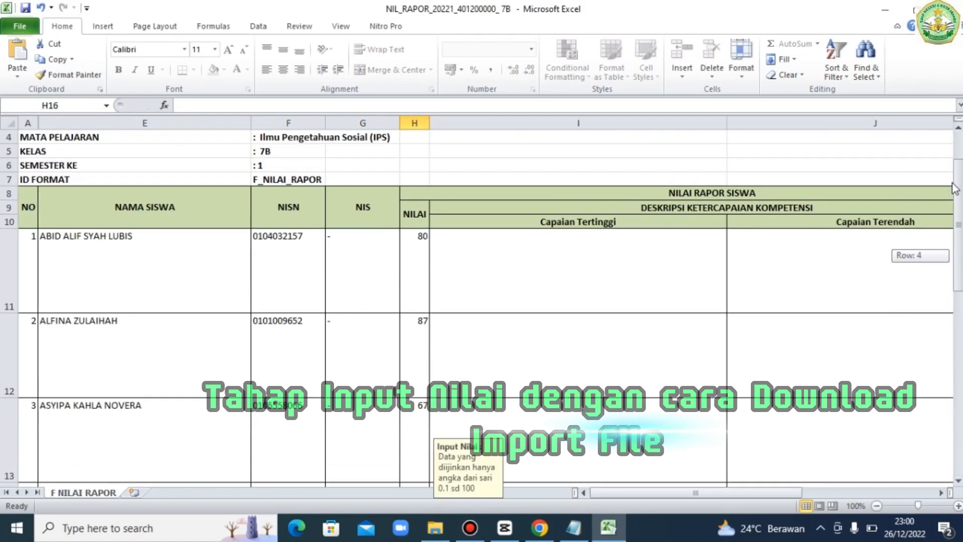
pyautogui.moveTo(428, 273); pyautogui.dragTo(421, 293)
pyautogui.hotkey('ctrl', 'c')
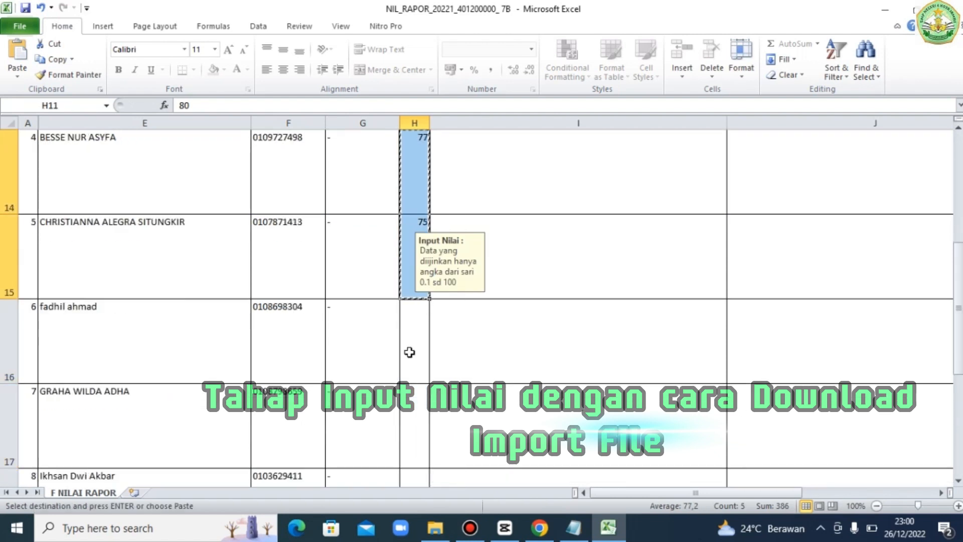
pyautogui.click(413, 350)
pyautogui.rightClick(414, 351)
pyautogui.hotkey('ctrl', 'v')
# - Paste the copied grades for students 11 to 15, starting at H21
pyautogui.press('Right')
pyautogui.press('Right')
pyautogui.press('Right')
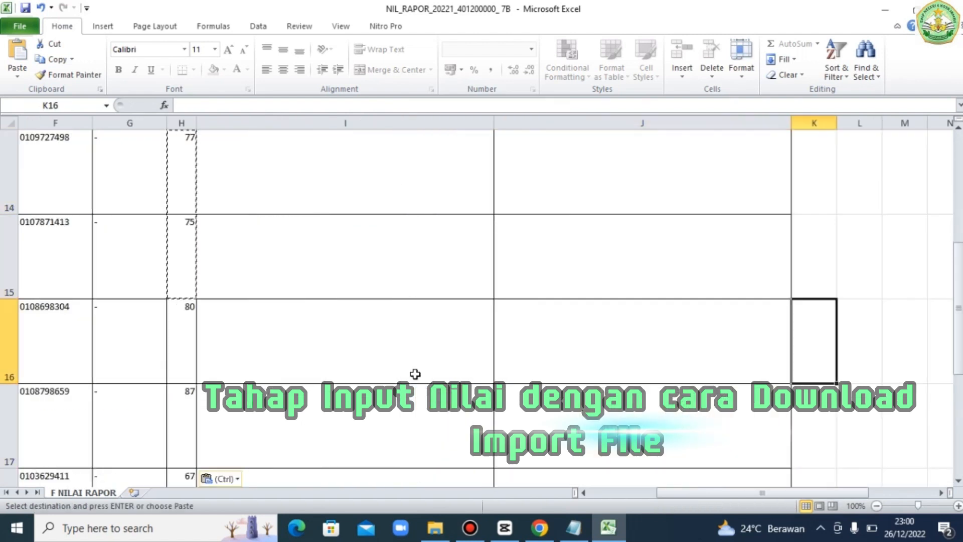
pyautogui.press('Left')
pyautogui.press('Left')
pyautogui.press('Left')
pyautogui.press('Left')
pyautogui.press('Right')
pyautogui.press('Down')
pyautogui.press('Down')
pyautogui.press('Down')
pyautogui.press('Down')
pyautogui.press('Down')
pyautogui.rightClick(186, 378)
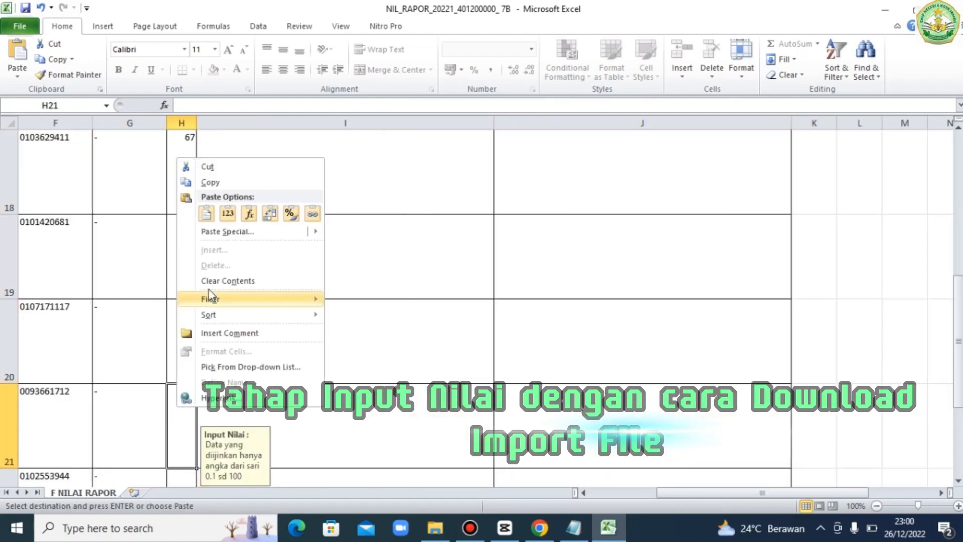
pyautogui.hotkey('ctrl', 'v')
# - Paste the copied grades as values for students 16 to 20, starting at H26
pyautogui.press('Down')
pyautogui.press('Down')
pyautogui.press('Down')
pyautogui.press('Down')
pyautogui.press('Down')
pyautogui.rightClick(185, 419)
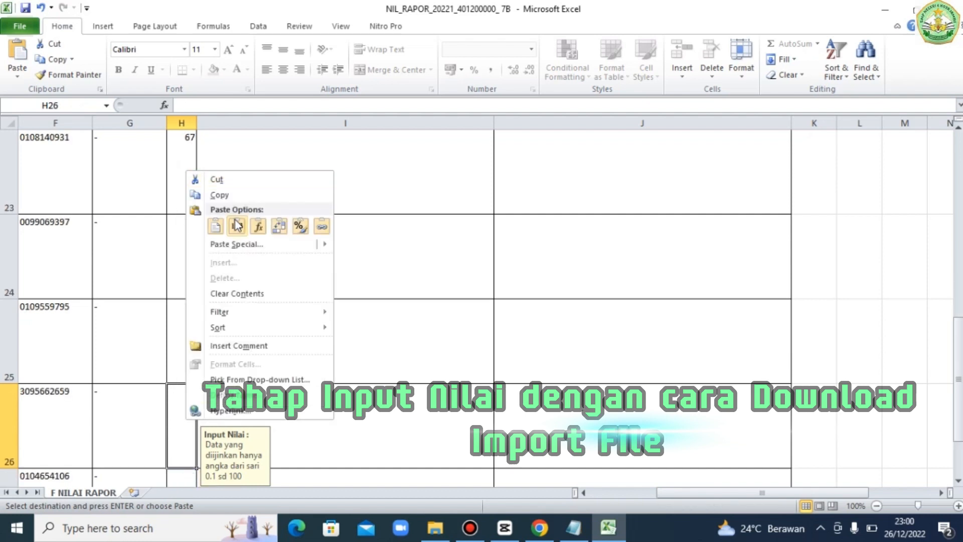
pyautogui.hotkey('ctrl', 'v')
# - Paste the copied grades as values for students 21 to 25, starting at H31
pyautogui.press('Down')
pyautogui.press('Down')
pyautogui.press('Down')
pyautogui.press('Down')
pyautogui.press('Down')
pyautogui.rightClick(167, 354)
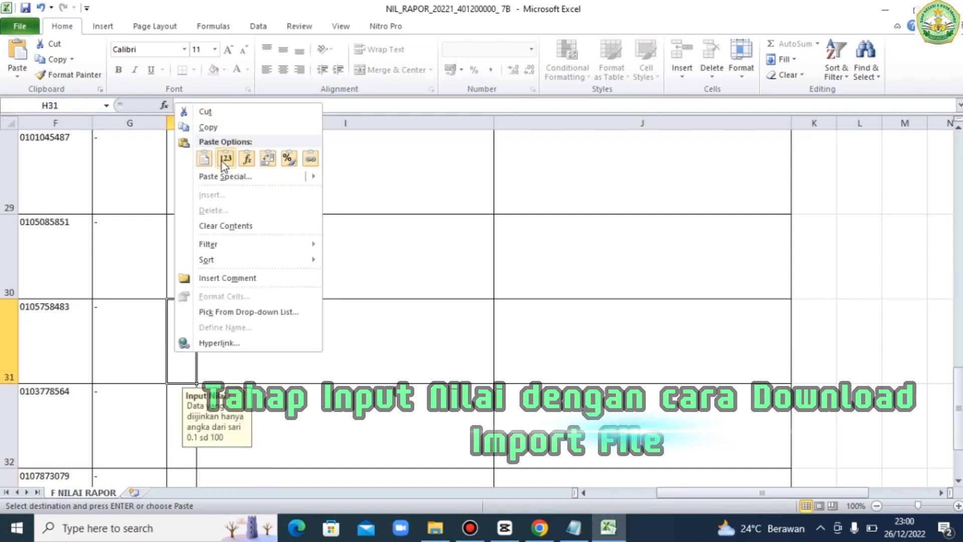
pyautogui.hotkey('ctrl', 'v')
# - Paste the copied grades as values for students 26 to 30, starting at H36
pyautogui.press('Down')
pyautogui.press('Down')
pyautogui.press('Down')
pyautogui.press('Down')
pyautogui.press('Down')
pyautogui.rightClick(185, 413)
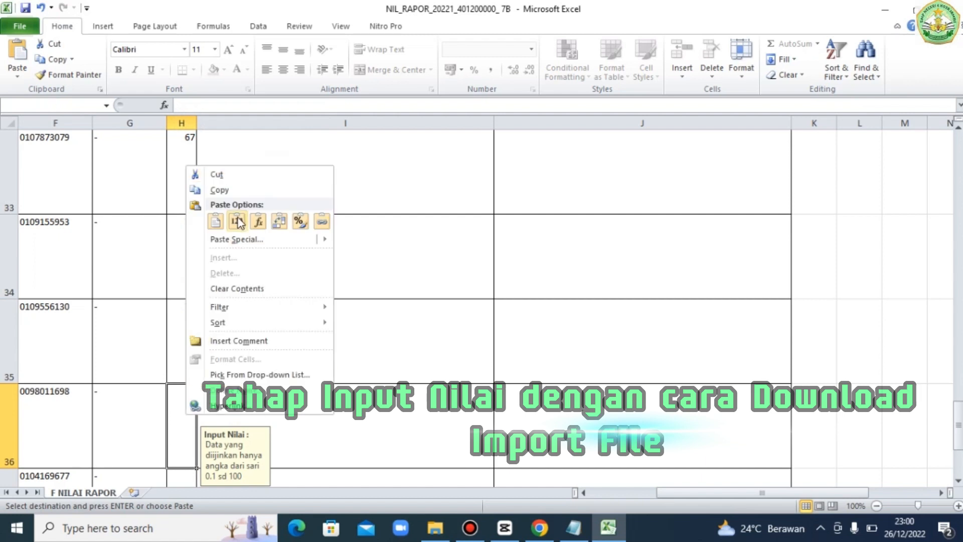
pyautogui.hotkey('ctrl', 'v')
# - Enter the grade 79 for the last student in H41
pyautogui.press('Down')
pyautogui.press('Down')
pyautogui.press('Down')
pyautogui.press('Down')
pyautogui.press('Down')
pyautogui.write('70')
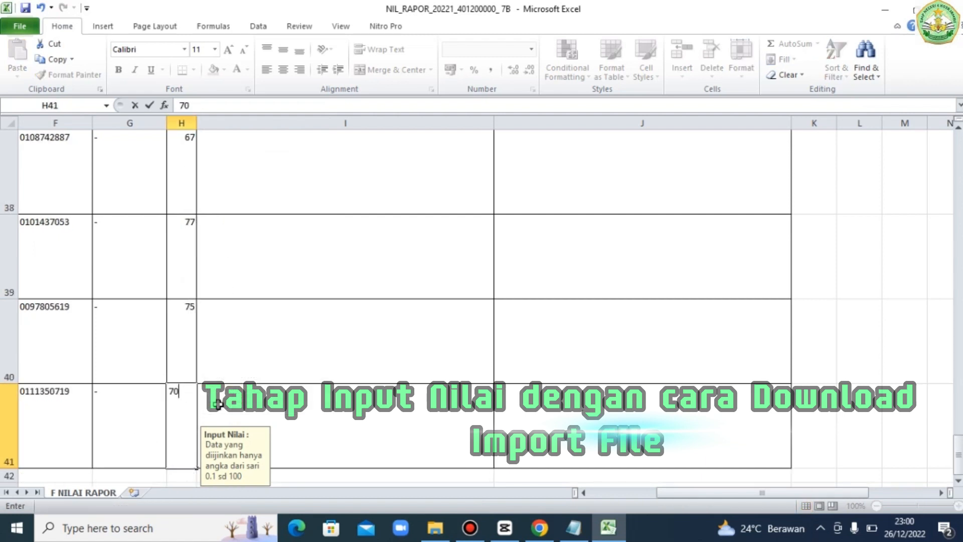
pyautogui.press('Return')
# - Switch to e-Rapor and open the report grade input for class 7A, Ilmu Pengetahuan Sosial (IPS), Semester 1
pyautogui.scroll(12, 365, 307)
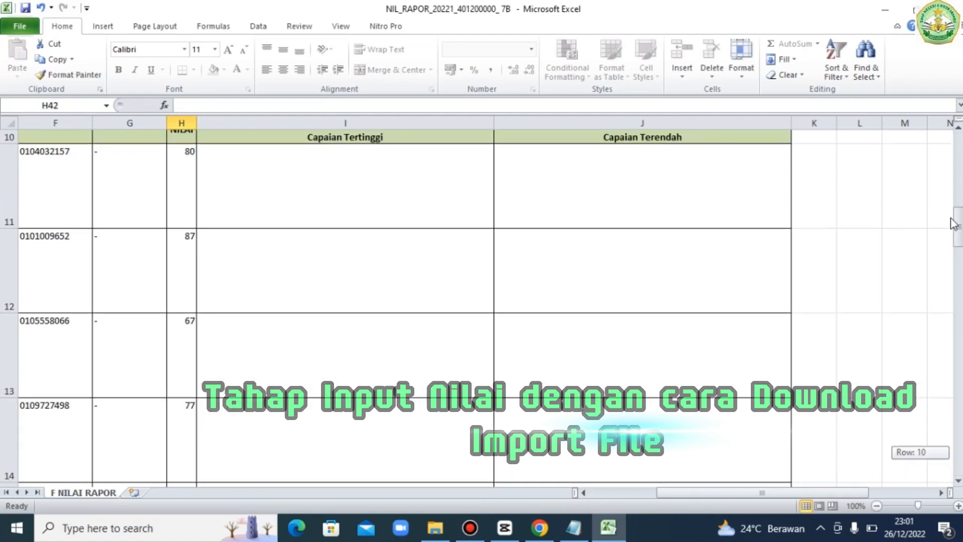
pyautogui.click(365, 308)
pyautogui.press('Tab')
pyautogui.click(539, 528)
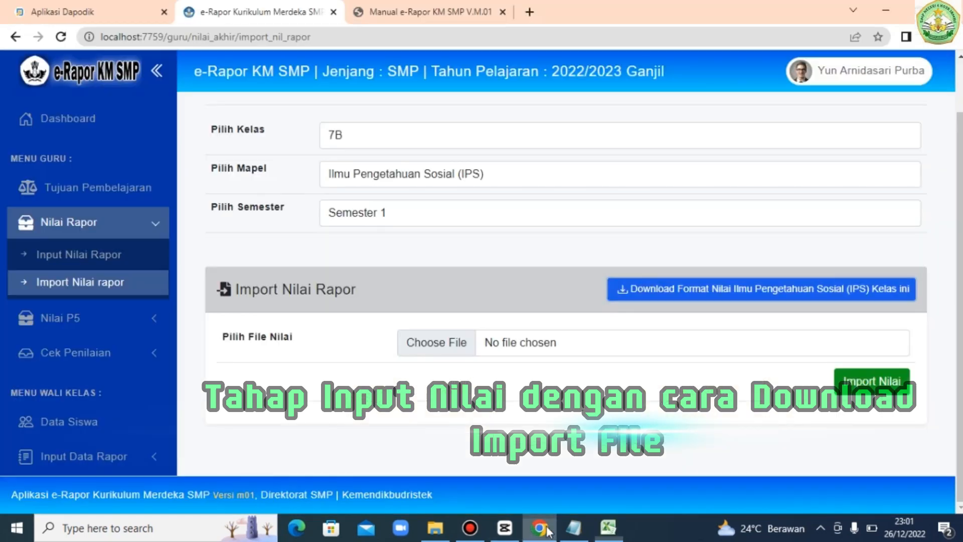
pyautogui.click(50, 256)
pyautogui.click(413, 232)
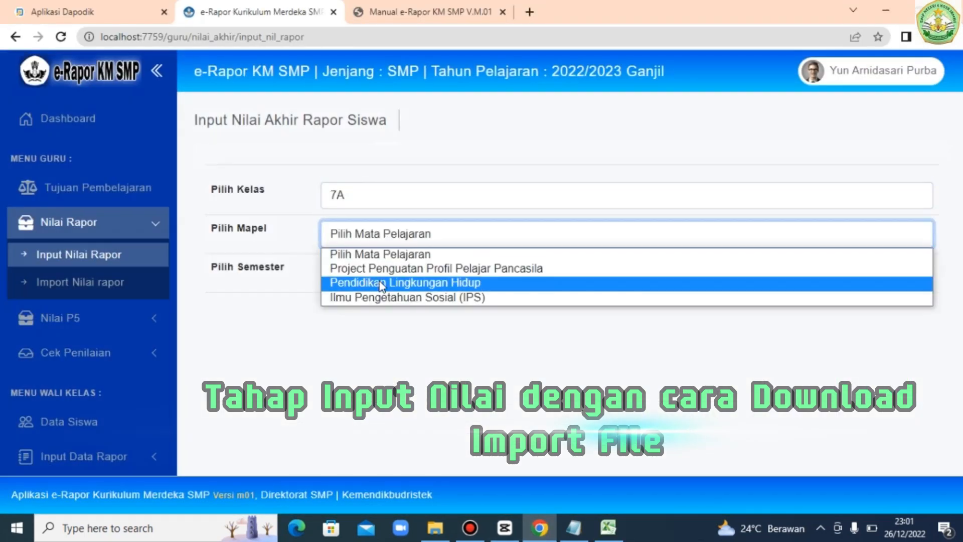
pyautogui.click(381, 295)
pyautogui.click(368, 278)
pyautogui.click(366, 308)
pyautogui.click(821, 342)
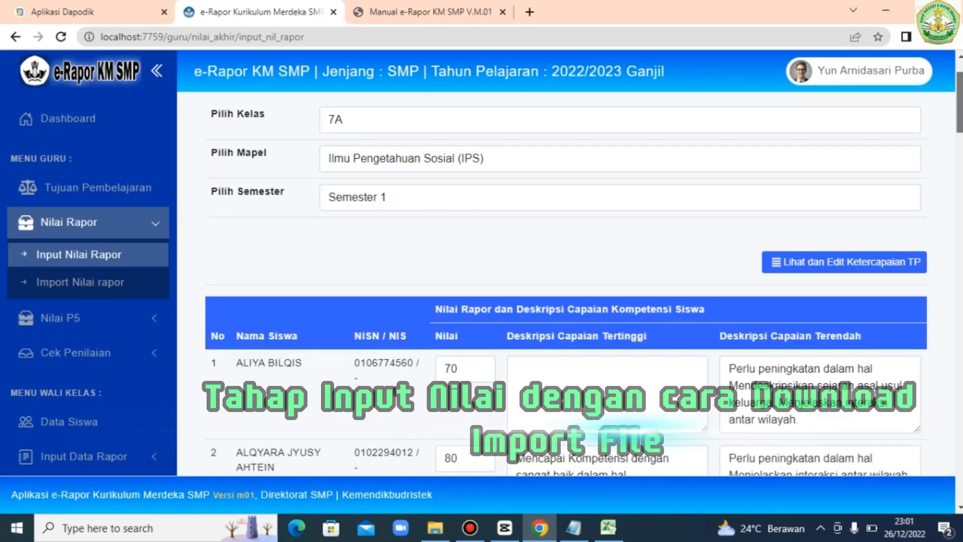
# - Copy the first student's Deskripsi Capaian Terendah text from e-Rapor and paste it into J13 of the Excel file
pyautogui.scroll(-5, 821, 342)
pyautogui.moveTo(728, 168); pyautogui.dragTo(816, 223)
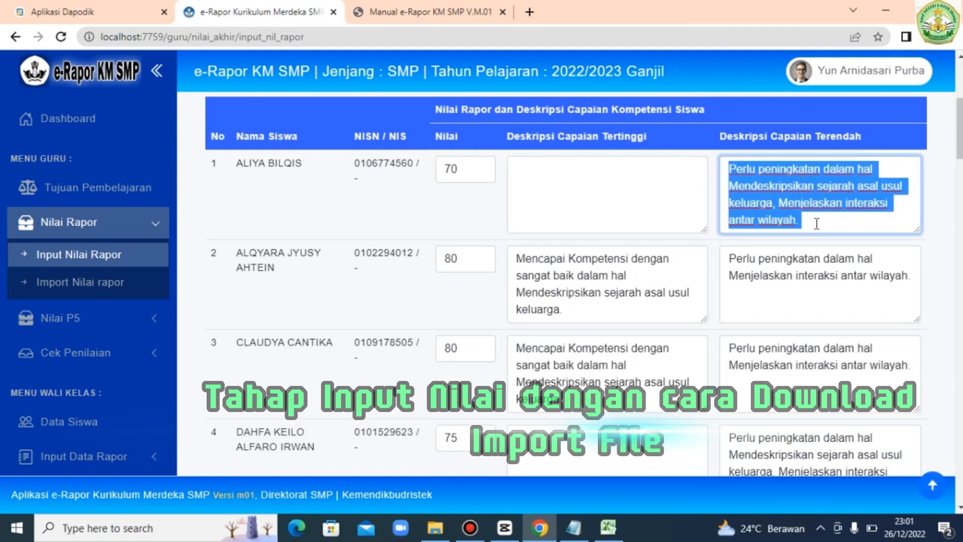
pyautogui.hotkey('alt', 'Tab')
pyautogui.doubleClick(601, 476)
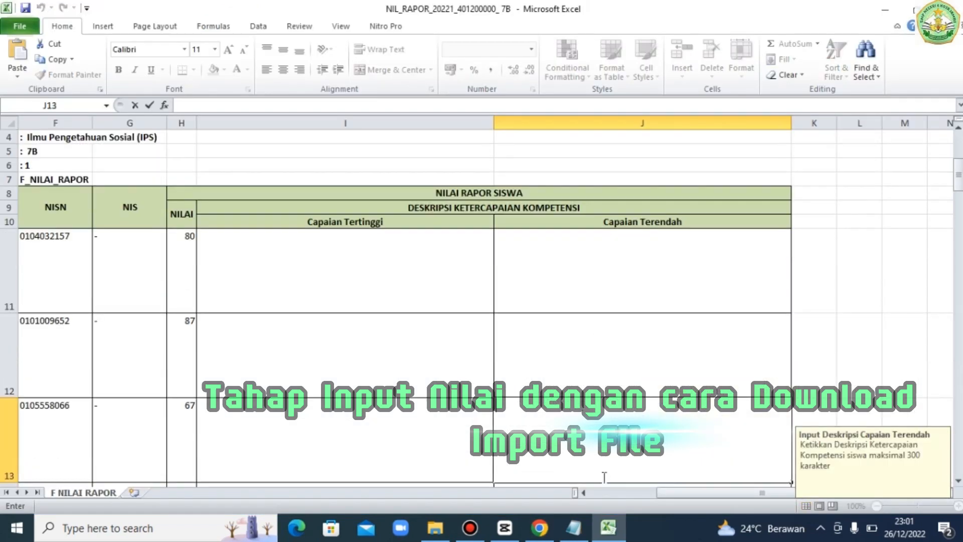
pyautogui.rightClick(603, 441)
pyautogui.click(630, 405)
# - Copy the second student's Deskripsi Capaian Tertinggi text from e-Rapor and paste it into I11 and I12 in Excel
pyautogui.hotkey('alt', 'Tab')
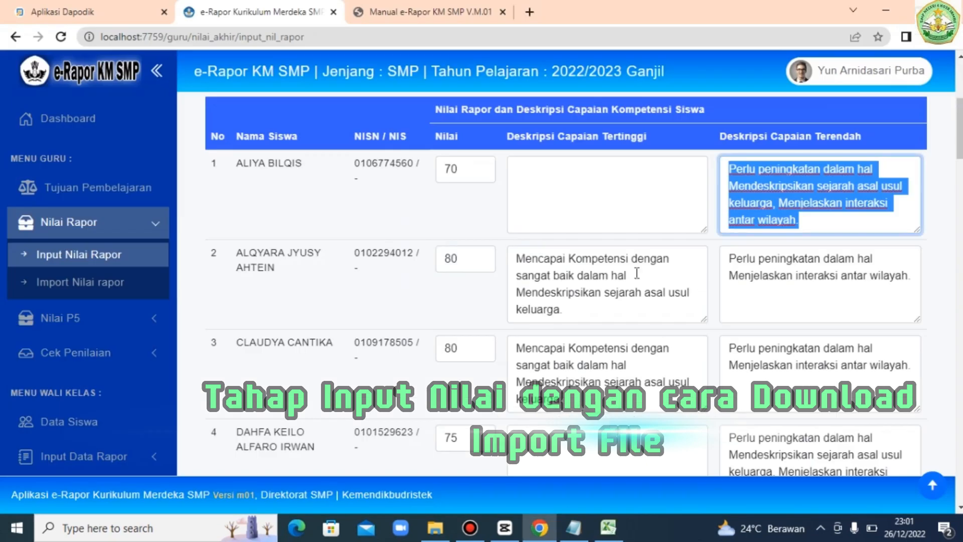
pyautogui.moveTo(516, 257); pyautogui.dragTo(593, 315)
pyautogui.hotkey('ctrl', 'c')
pyautogui.hotkey('alt', 'Tab')
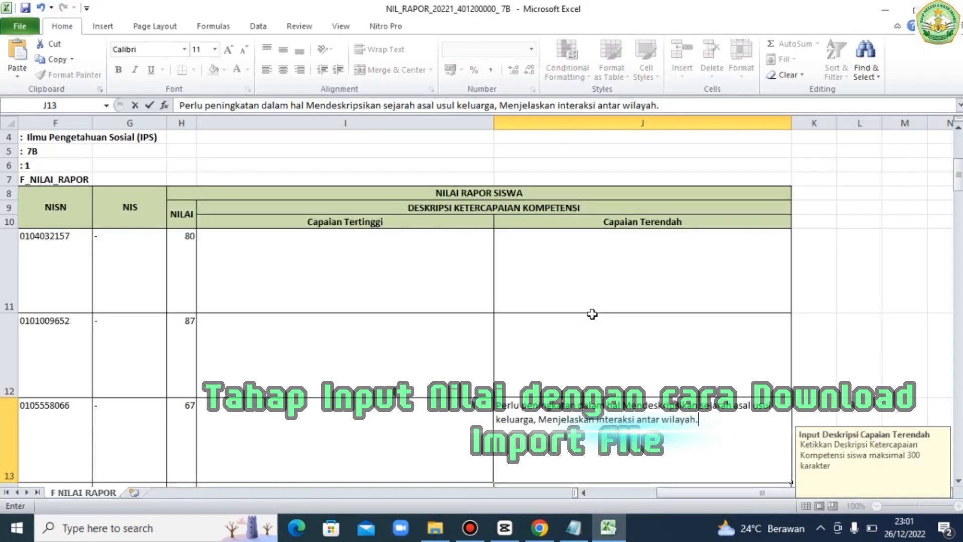
pyautogui.doubleClick(307, 262)
pyautogui.hotkey('ctrl', 'v')
pyautogui.doubleClick(289, 356)
pyautogui.hotkey('ctrl', 'v')
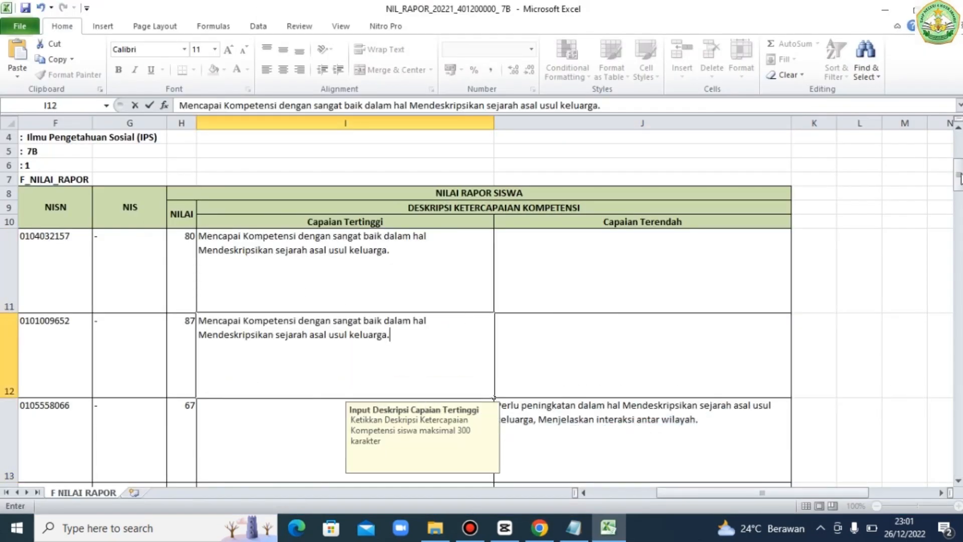
# - Paste the Capaian Tertinggi description into I16 and I17
pyautogui.scroll(-2, 626, 311)
pyautogui.click(600, 461)
pyautogui.press('Down')
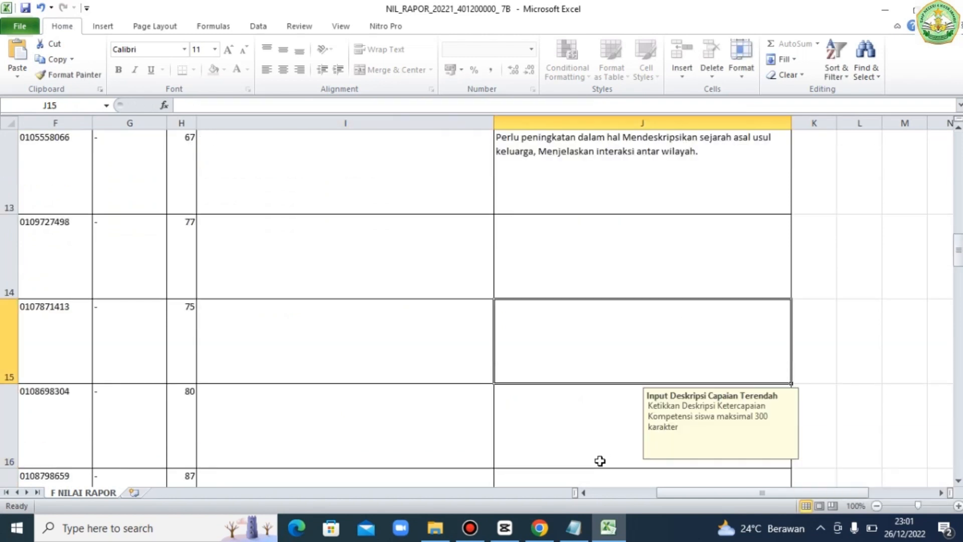
pyautogui.click(419, 257)
pyautogui.doubleClick(348, 389)
pyautogui.hotkey('ctrl', 'v')
pyautogui.press('Tab')
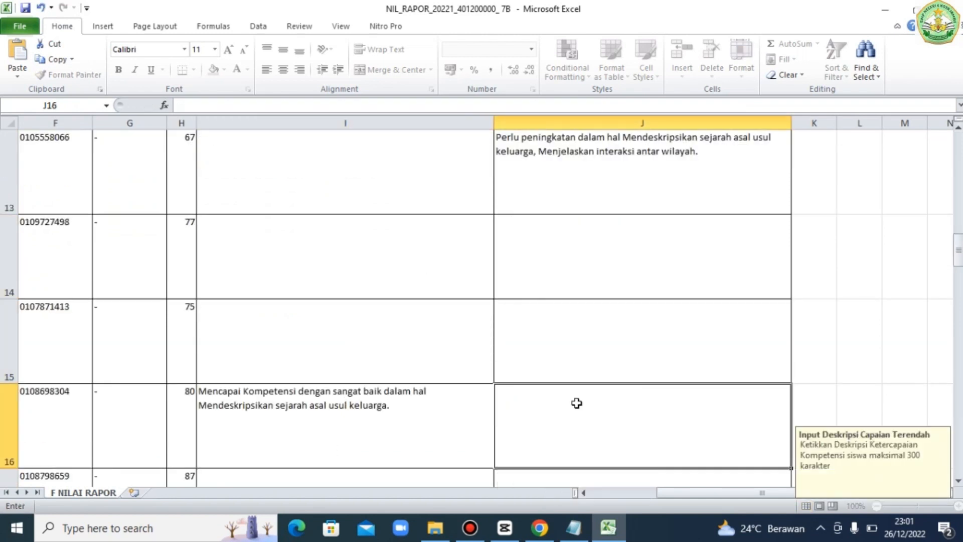
pyautogui.press('Return')
pyautogui.hotkey('ctrl', 'v')
pyautogui.press('Return')
# - Paste the Capaian Tertinggi description into I21 and I22
pyautogui.press('Down')
pyautogui.press('Down')
pyautogui.press('Down')
pyautogui.hotkey('ctrl', 'v')
pyautogui.press('Return')
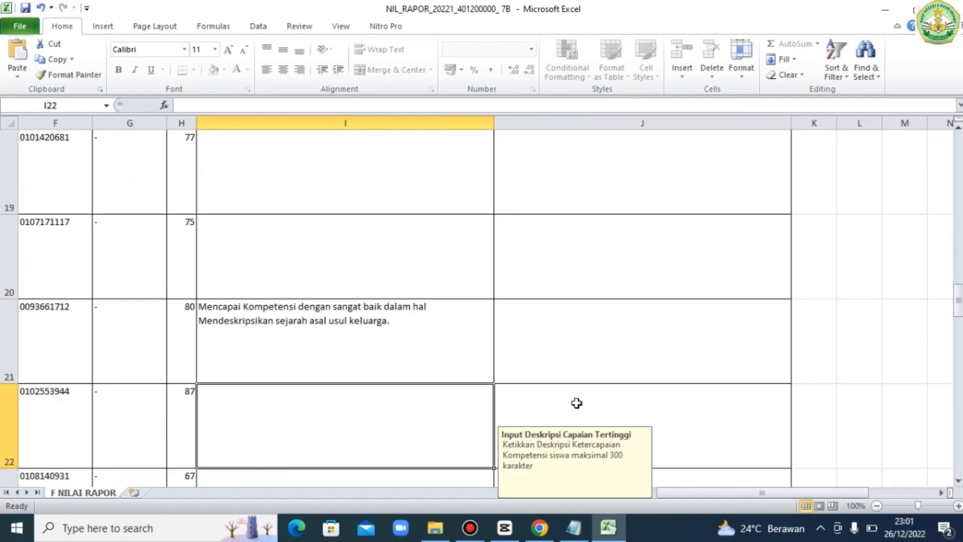
pyautogui.hotkey('ctrl', 'v')
pyautogui.press('Return')
# - Paste the Capaian Tertinggi description into I26 and I27
pyautogui.press('Down')
pyautogui.press('Down')
pyautogui.press('Down')
pyautogui.hotkey('ctrl', 'v')
pyautogui.press('Return')
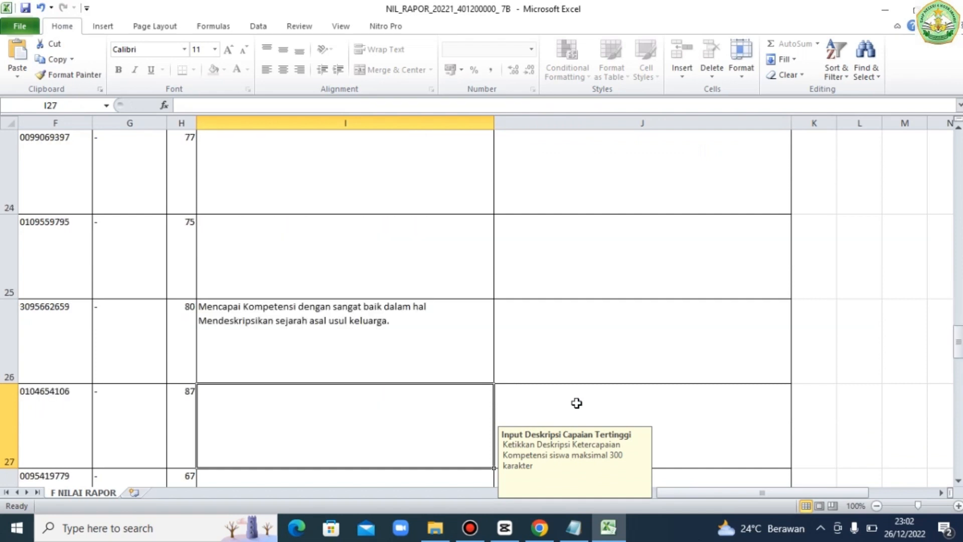
pyautogui.hotkey('ctrl', 'v')
pyautogui.press('Return')
# - Paste the Capaian Tertinggi description into I31 and I32
pyautogui.press('Down')
pyautogui.press('Down')
pyautogui.press('Down')
pyautogui.hotkey('ctrl', 'v')
pyautogui.press('Return')
pyautogui.hotkey('ctrl', 'v')
pyautogui.press('Return')
# - Paste the Capaian Tertinggi description into I36 and I37
pyautogui.press('Down')
pyautogui.press('Down')
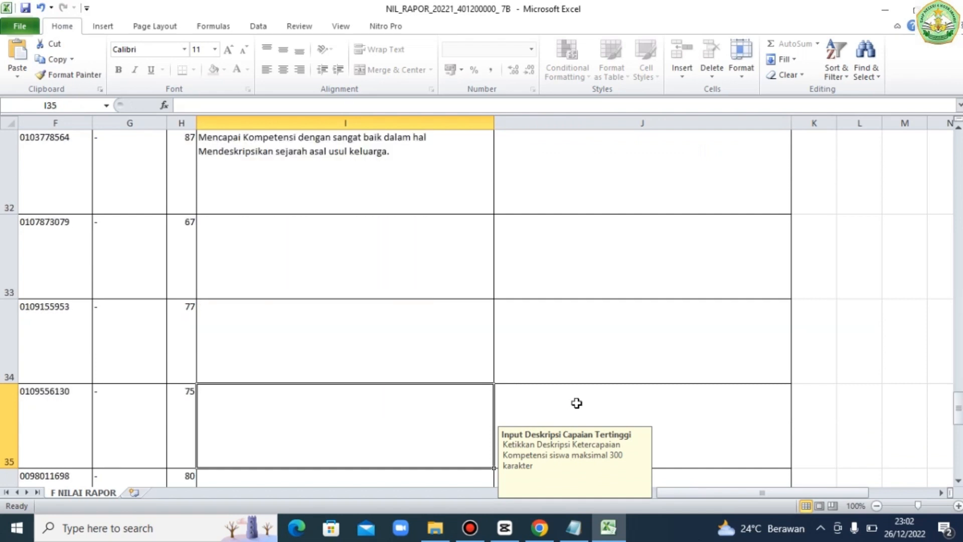
pyautogui.press('Down')
pyautogui.hotkey('ctrl', 'v')
pyautogui.press('Return')
pyautogui.hotkey('ctrl', 'v')
pyautogui.press('Return')
# - Paste the Capaian Tertinggi description into I41 for the last student
pyautogui.press('Down')
pyautogui.press('Down')
pyautogui.press('Down')
pyautogui.press('Up')
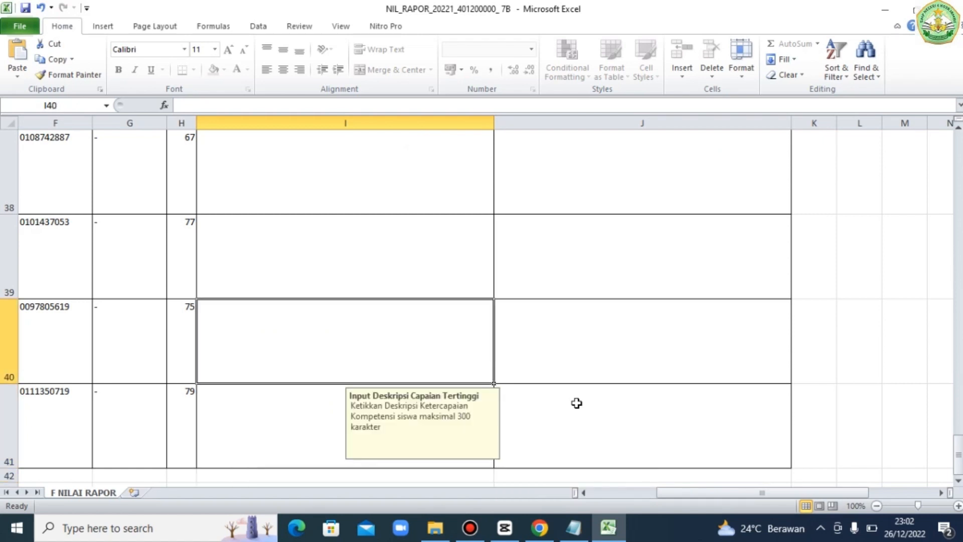
pyautogui.press('Down')
pyautogui.hotkey('ctrl', 'v')
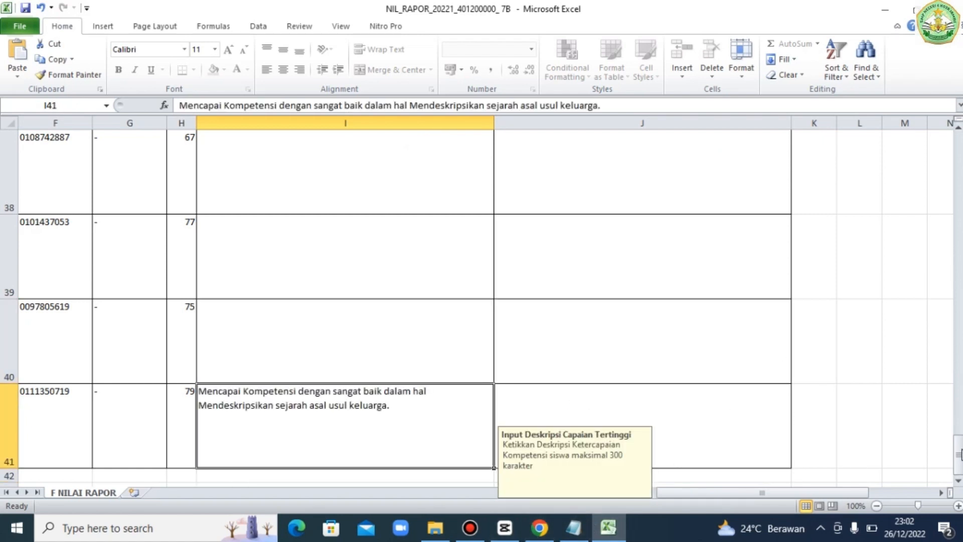
# - Copy the Capaian Terendah description text from J13 and paste it into J14 and J15
pyautogui.moveTo(958, 454); pyautogui.dragTo(940, 223)
pyautogui.scroll(1, 634, 335)
pyautogui.click(629, 339)
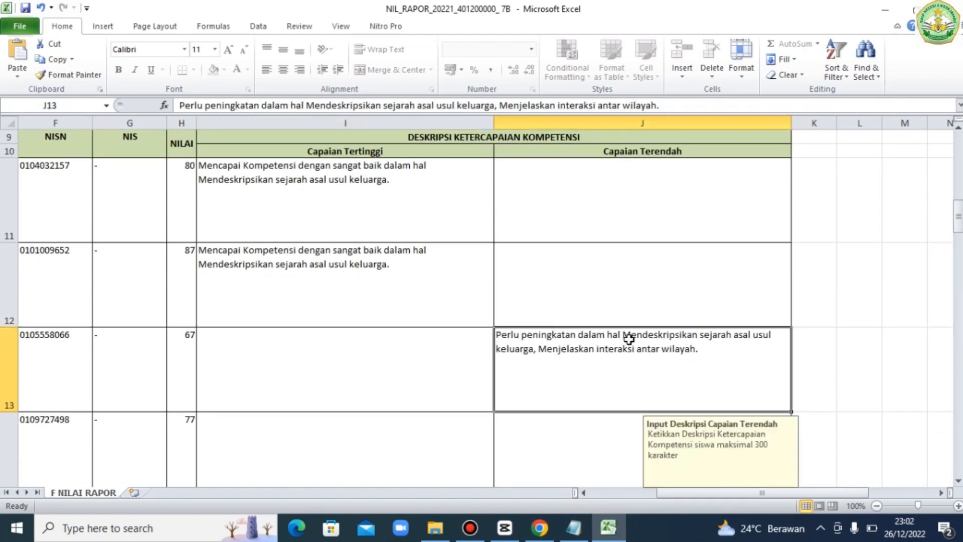
pyautogui.doubleClick(716, 348)
pyautogui.moveTo(717, 349); pyautogui.dragTo(542, 337)
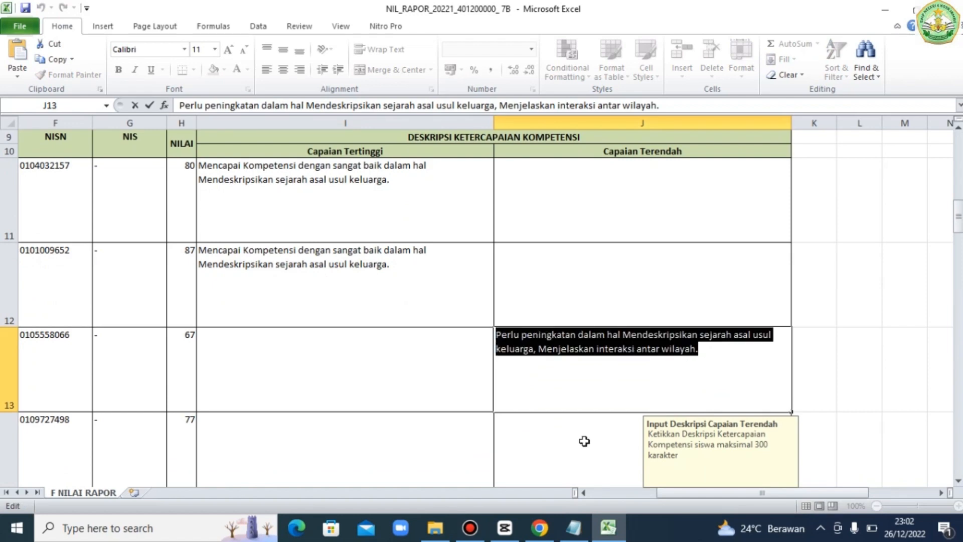
pyautogui.hotkey('ctrl', 'c')
pyautogui.click(584, 441)
pyautogui.hotkey('ctrl', 'v')
pyautogui.press('Tab')
# - Paste the Capaian Terendah description into J18 to J20 for the students with grades 67, 77 and 75
pyautogui.press('Down')
pyautogui.press('Down')
pyautogui.press('Down')
pyautogui.press('Down')
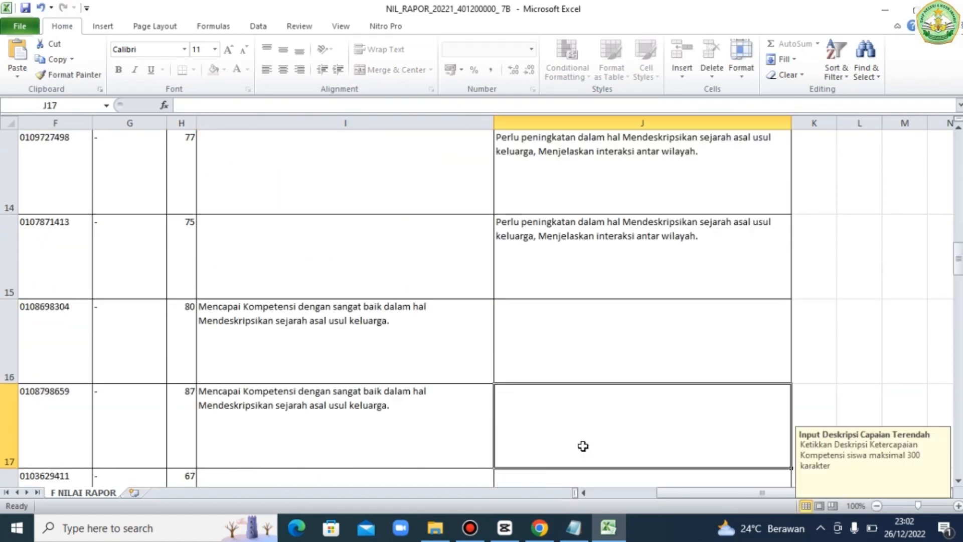
pyautogui.press('Down')
pyautogui.press('Down')
pyautogui.press('Down')
pyautogui.press('Down')
pyautogui.press('Down')
pyautogui.press('Down')
pyautogui.press('Down')
pyautogui.press('Down')
pyautogui.press('Down')
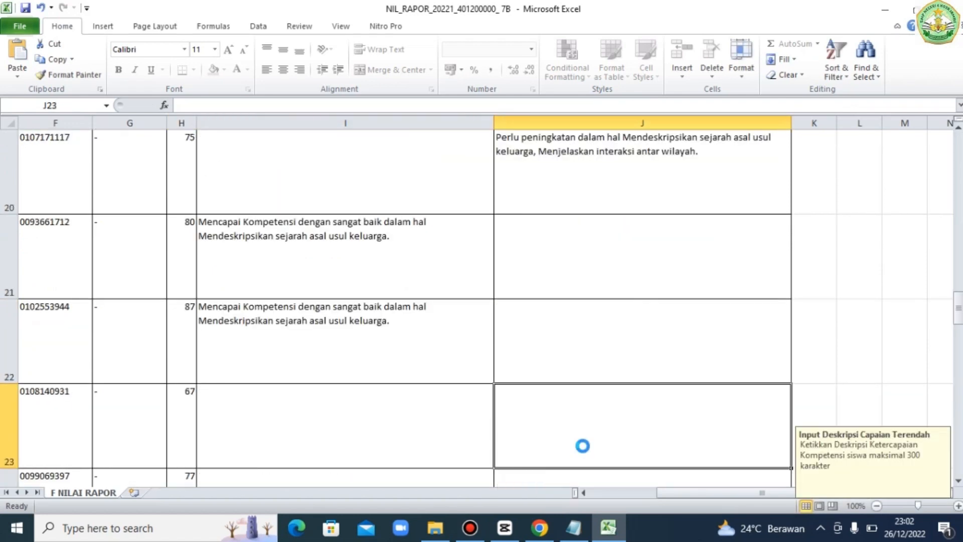
# - Paste the Capaian Terendah description into J23 to J25 and J28 to J30
pyautogui.press('Down')
pyautogui.press('Down')
pyautogui.press('Down')
pyautogui.press('Down')
pyautogui.press('Down')
pyautogui.press('Down')
pyautogui.press('Down')
pyautogui.press('Down')
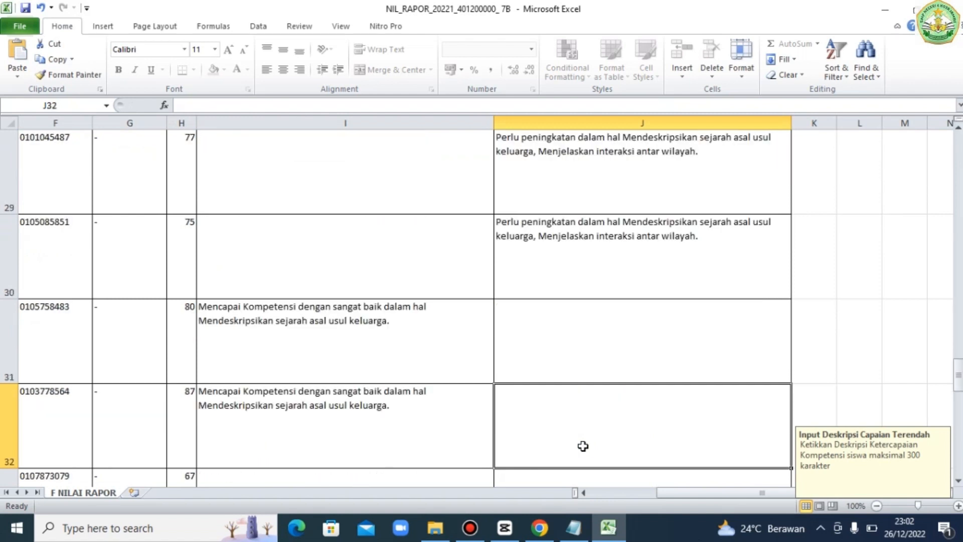
# - Paste the Capaian Terendah description into J33 to J35 and J38 to J40
pyautogui.press('Down')
pyautogui.press('Down')
pyautogui.press('Down')
pyautogui.press('Down')
pyautogui.press('Down')
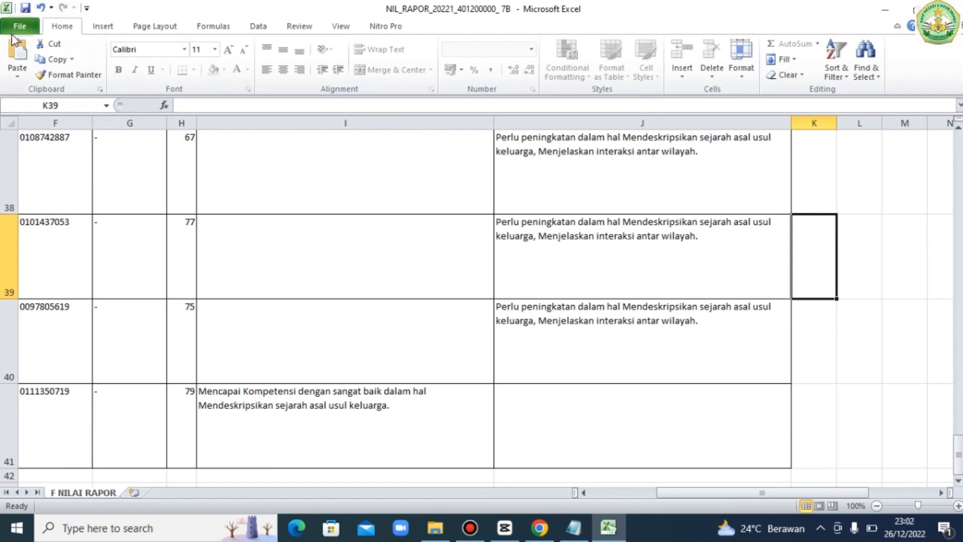
# - Save and close the workbook, and open the e-Rapor grade import for class 7B, Ilmu Pengetahuan Sosial (IPS), Semester 1
pyautogui.hotkey('alt', 'Tab')
pyautogui.click(31, 282)
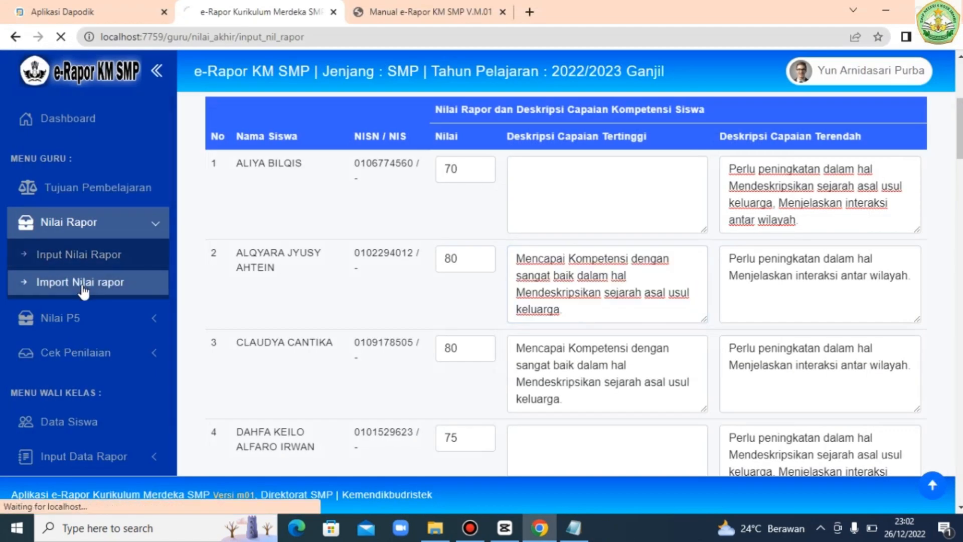
pyautogui.click(361, 194)
pyautogui.click(361, 247)
pyautogui.click(361, 234)
pyautogui.click(372, 267)
pyautogui.click(372, 273)
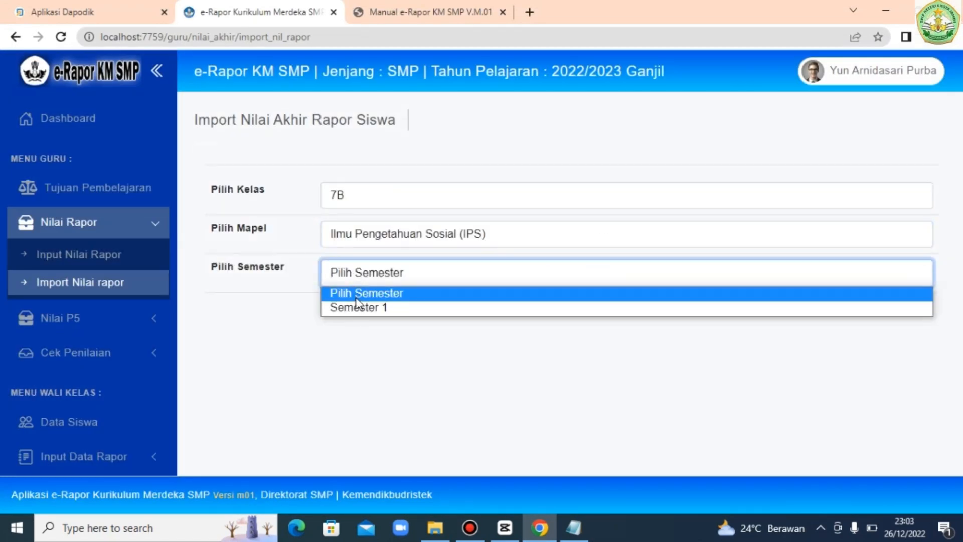
pyautogui.click(372, 304)
# - Choose NIL_RAPOR_20221_401200000_ 7B .xlsx from the Downloads folder as the grade file and import it
pyautogui.scroll(-1, 464, 357)
pyautogui.click(463, 354)
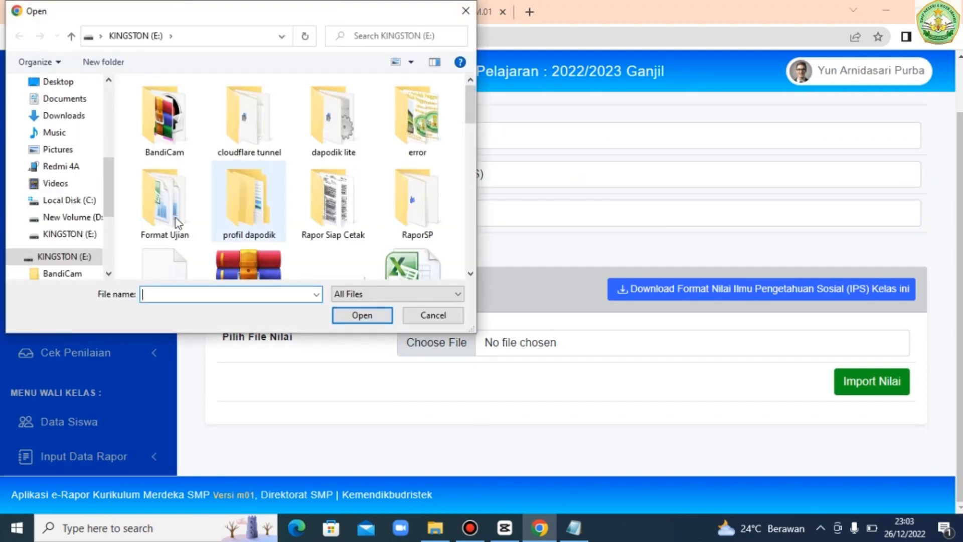
pyautogui.click(64, 115)
pyautogui.click(241, 152)
pyautogui.click(361, 315)
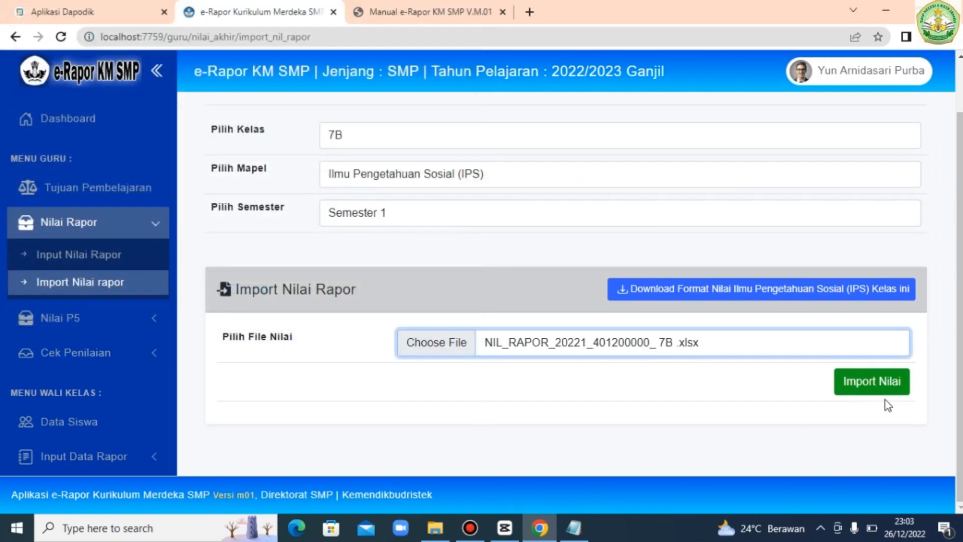
pyautogui.click(887, 394)
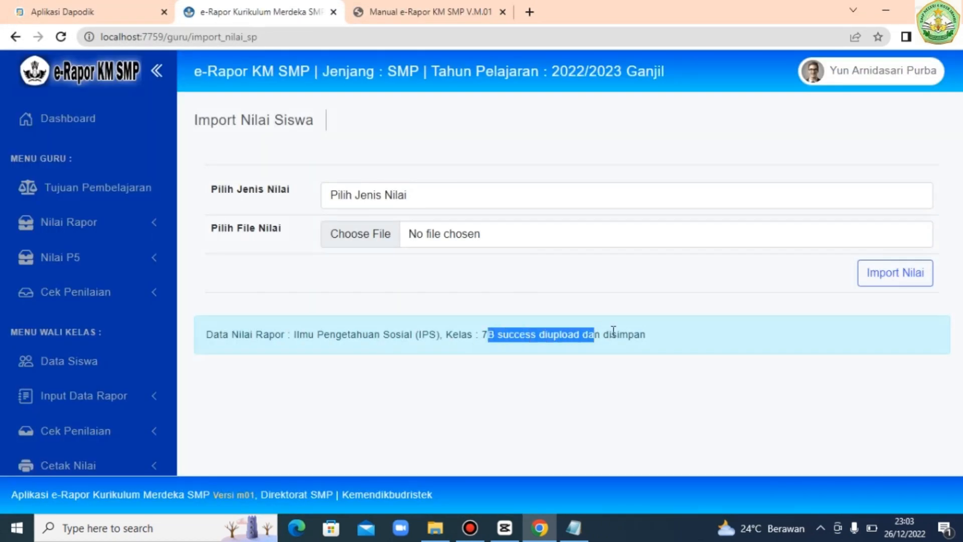
# - Review the Status Penilaian overview and the Pencapaian Nilai Rapor list of class 7A for Ilmu Pengetahuan Sosial (IPS)
pyautogui.click(76, 292)
pyautogui.click(79, 324)
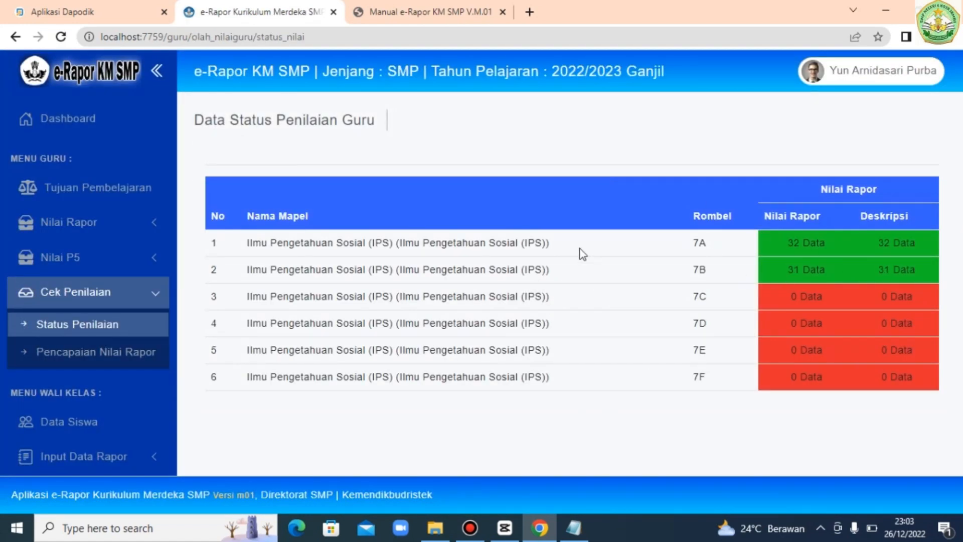
pyautogui.click(110, 360)
pyautogui.click(378, 195)
pyautogui.click(372, 232)
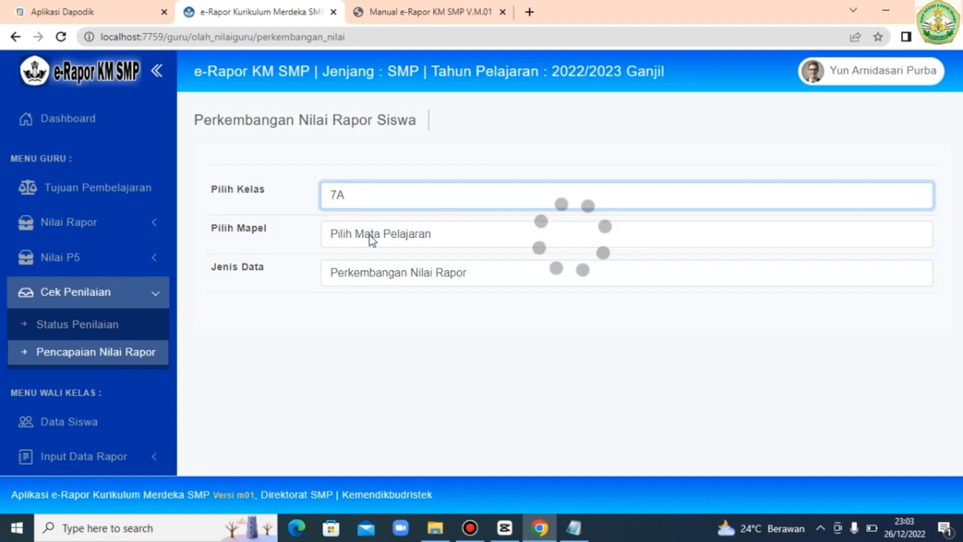
pyautogui.click(370, 236)
pyautogui.click(376, 296)
pyautogui.scroll(-5, 907, 193)
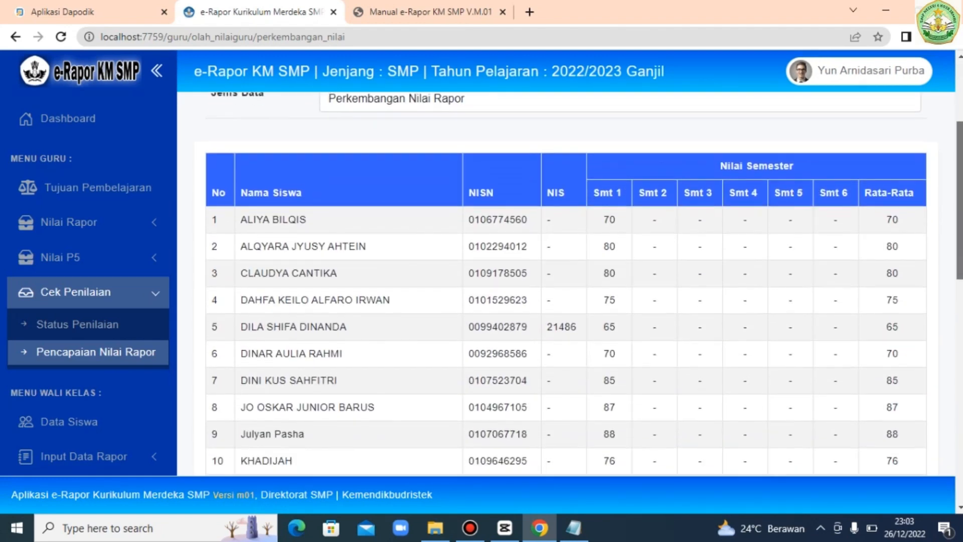
pyautogui.scroll(-10, 566, 283)
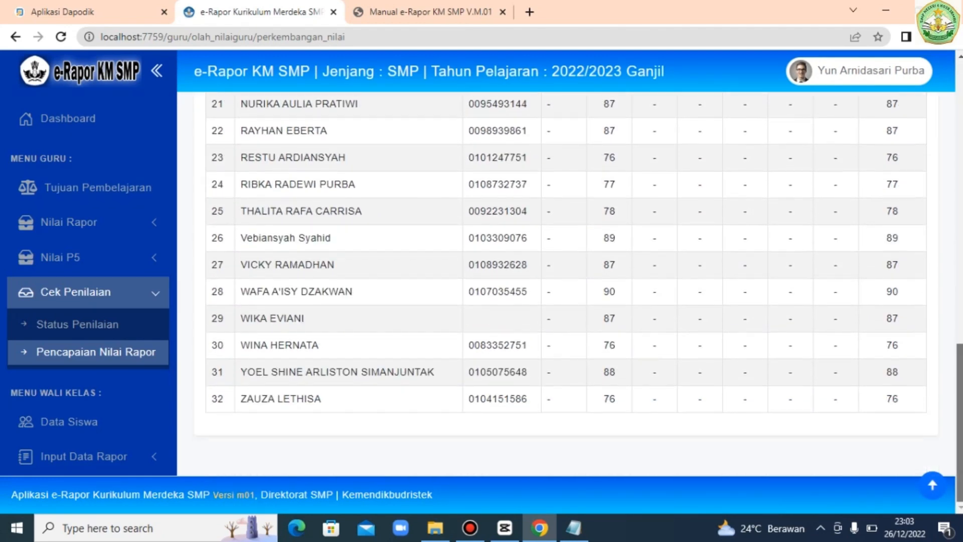
# - Open the P5 project achievement input for group 7A and the project SUARAKU MENETUKAN MASA DEPAN SEKOLAHKU
pyautogui.click(122, 271)
pyautogui.click(89, 289)
pyautogui.click(425, 196)
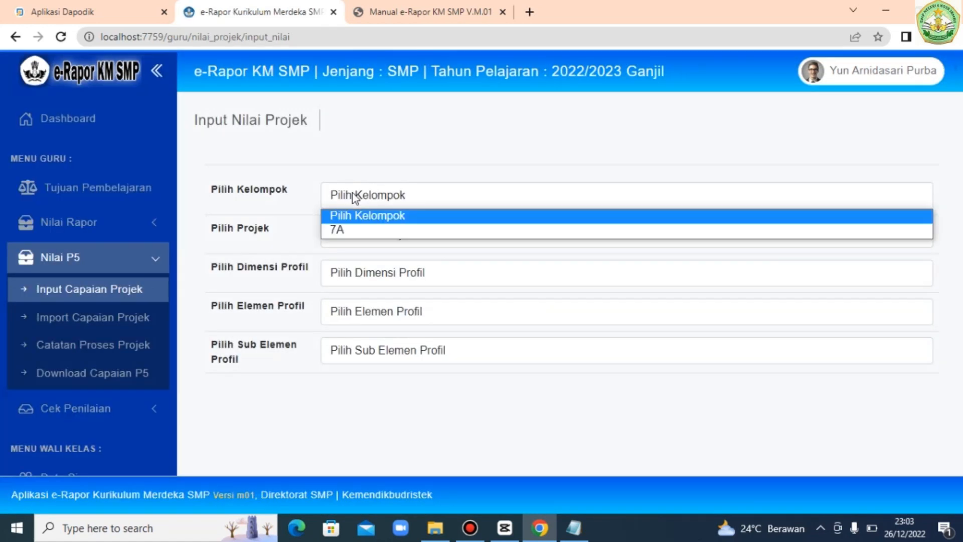
pyautogui.click(353, 227)
pyautogui.click(356, 235)
# - Choose dimension Berkebinekaan global, element Mengenal dan menghargai budaya and a sub-element, and look over the Predikat entry table
pyautogui.click(365, 272)
pyautogui.click(366, 307)
pyautogui.click(366, 311)
pyautogui.click(366, 346)
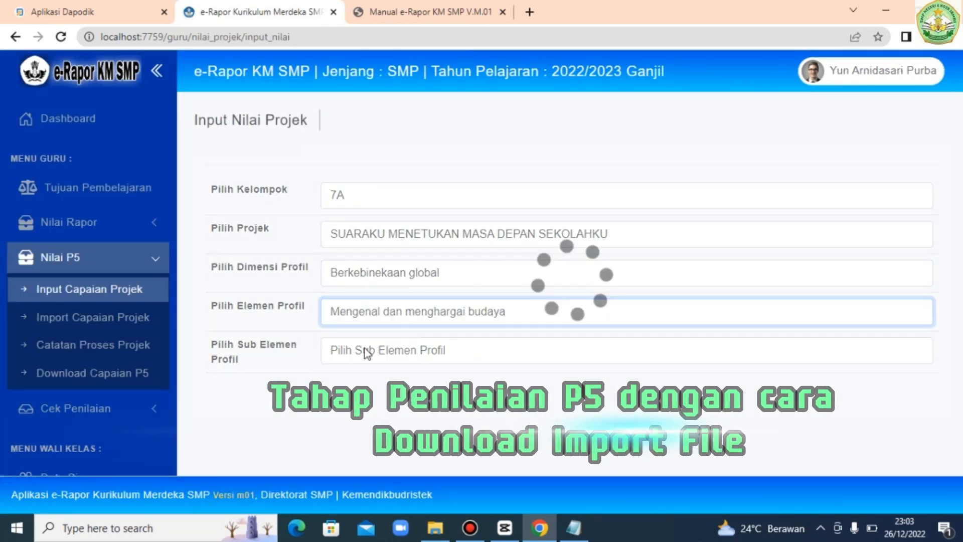
pyautogui.click(371, 350)
pyautogui.click(371, 386)
pyautogui.scroll(-5, 601, 301)
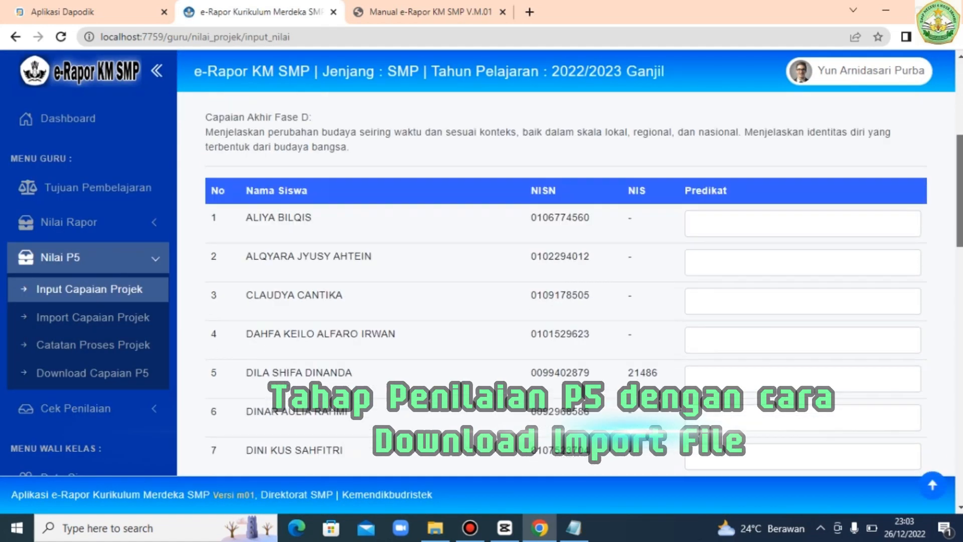
pyautogui.click(813, 218)
pyautogui.click(396, 267)
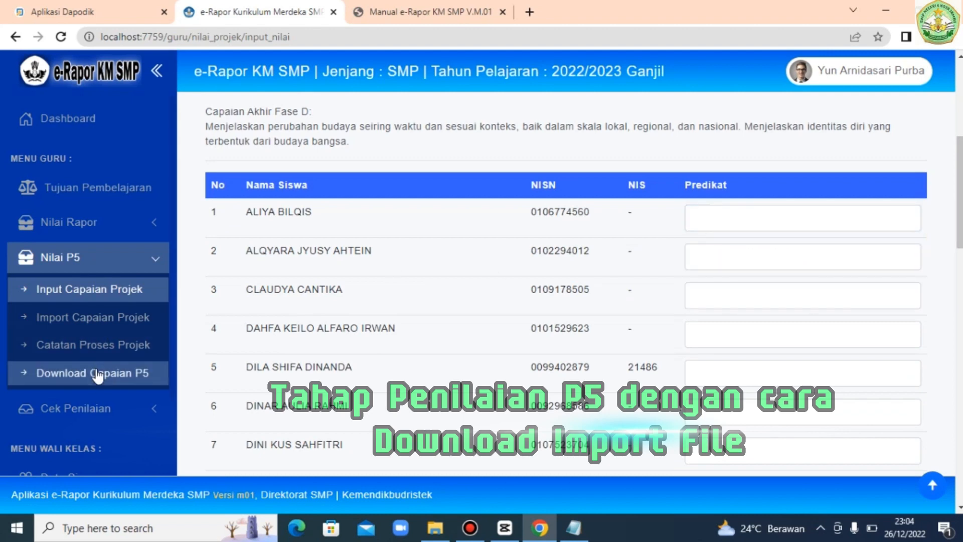
# - Open the project achievement import for group 7A and the project SUARAKU MENETUKAN MASA DEPAN SEKOLAHKU
pyautogui.click(87, 313)
pyautogui.click(401, 197)
pyautogui.click(391, 230)
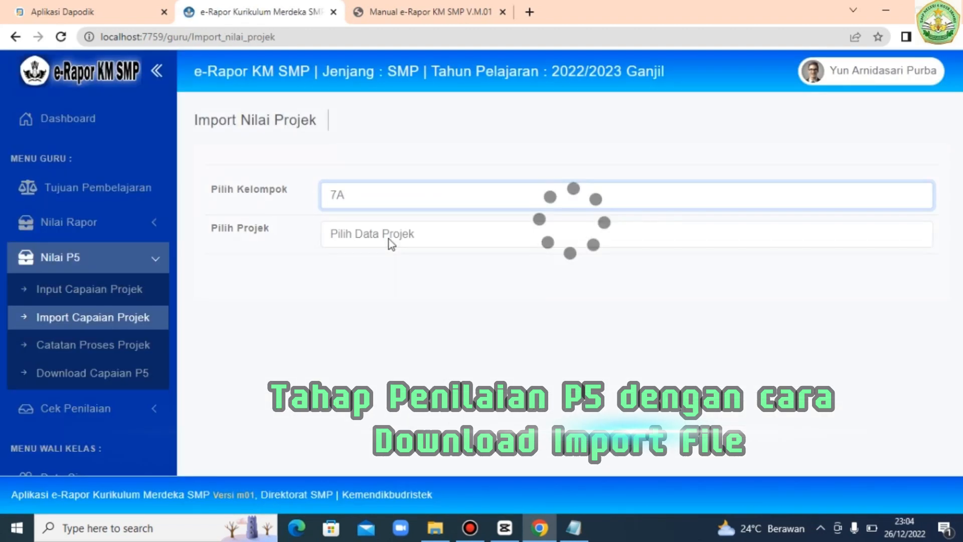
pyautogui.click(389, 236)
pyautogui.click(742, 265)
# - Download the grade formats for the dimensions Berkebinekaan global and Bergotong royong
pyautogui.scroll(-5, 742, 272)
pyautogui.click(834, 369)
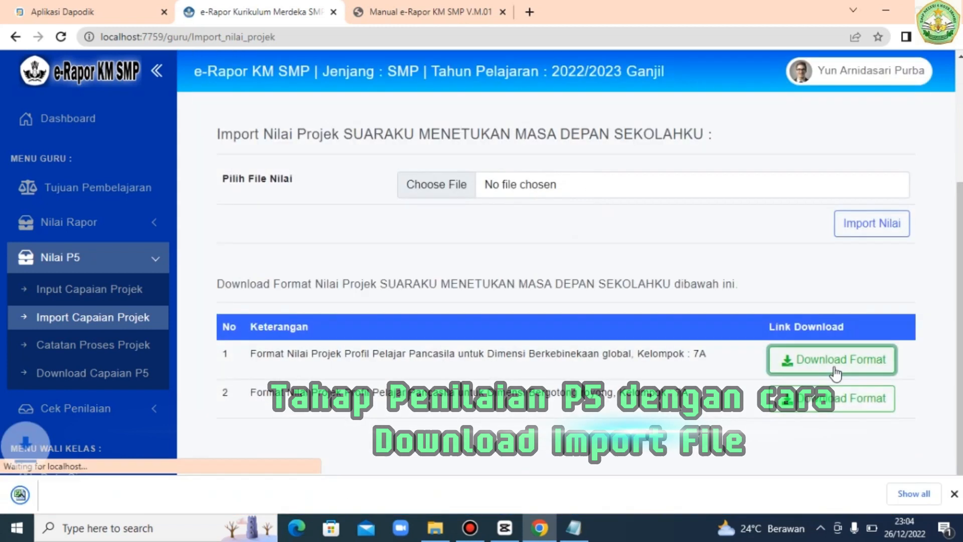
pyautogui.click(837, 397)
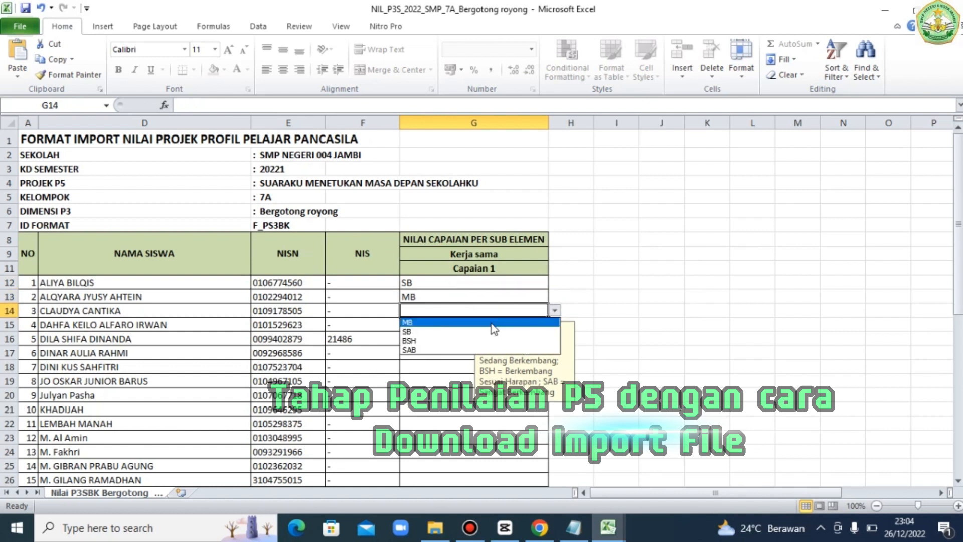
# - Copy the Capaian 1 grades SB, MB, MB from G12:G14 and paste them repeatedly down the column from G15
pyautogui.moveTo(449, 282); pyautogui.dragTo(441, 332)
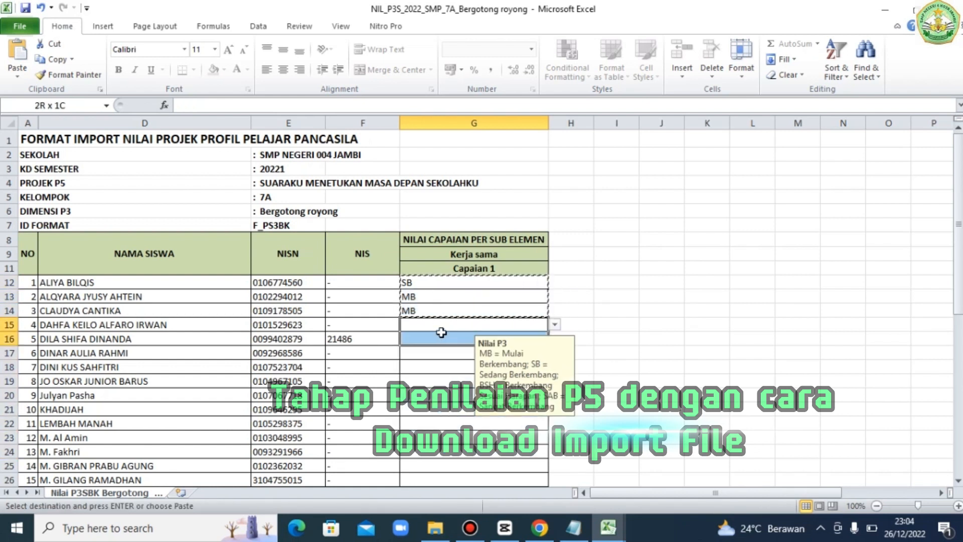
pyautogui.hotkey('ctrl', 'v')
pyautogui.hotkey('ctrl', 'v')
pyautogui.hotkey('ctrl', 'v')
pyautogui.hotkey('ctrl', 'v')
pyautogui.hotkey('ctrl', 'v')
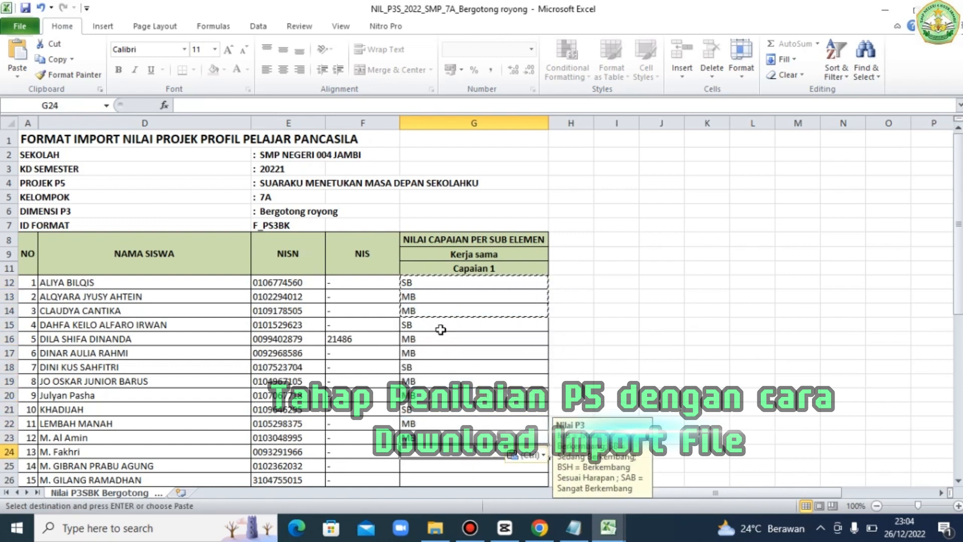
pyautogui.hotkey('ctrl', 'v')
pyautogui.press('Down')
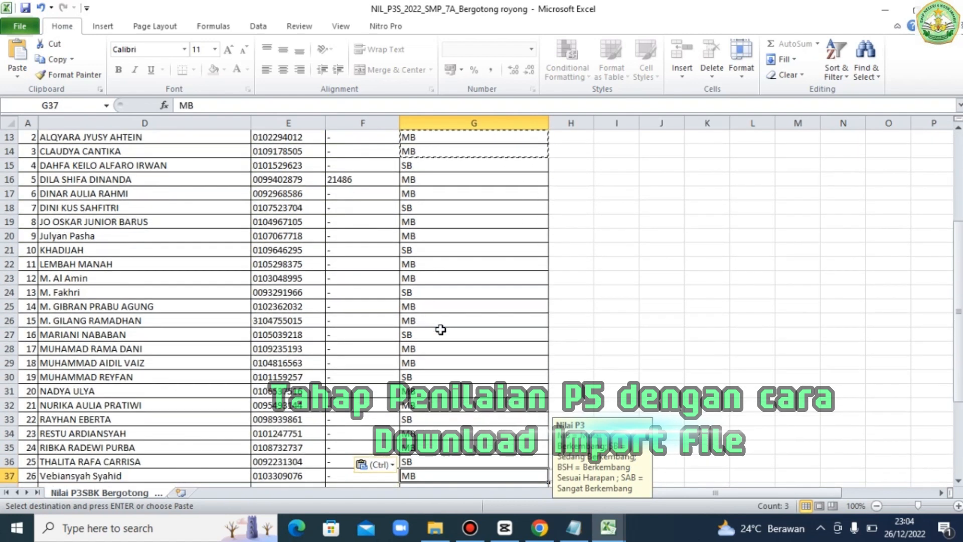
# - Continue the copied SB, MB, MB pattern down the Bergotong royong Capaian 1 column through G41
pyautogui.press('Down')
pyautogui.press('Down')
pyautogui.hotkey('ctrl', 'v')
pyautogui.press('Down')
pyautogui.press('Down')
pyautogui.press('Escape')
pyautogui.press('Right')
pyautogui.press('Right')
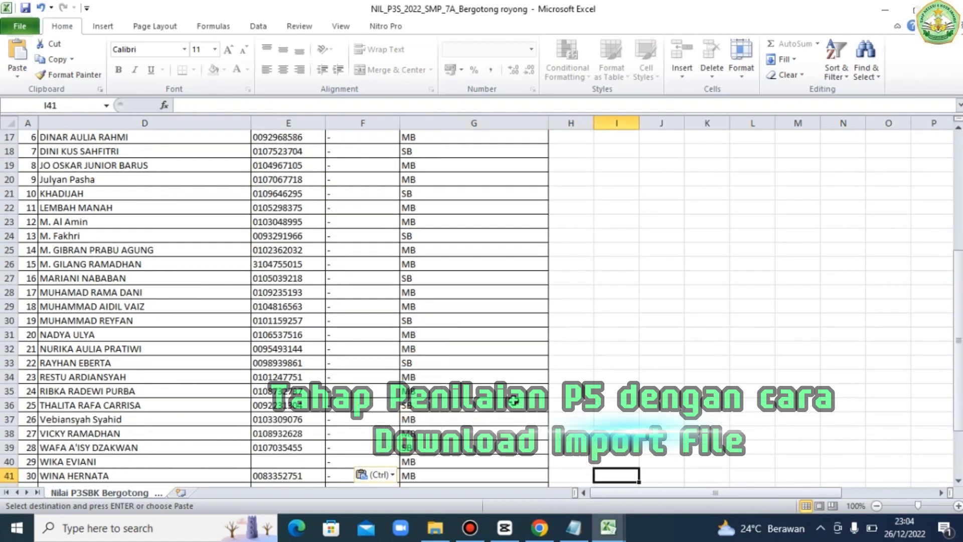
pyautogui.press('Down')
pyautogui.press('Down')
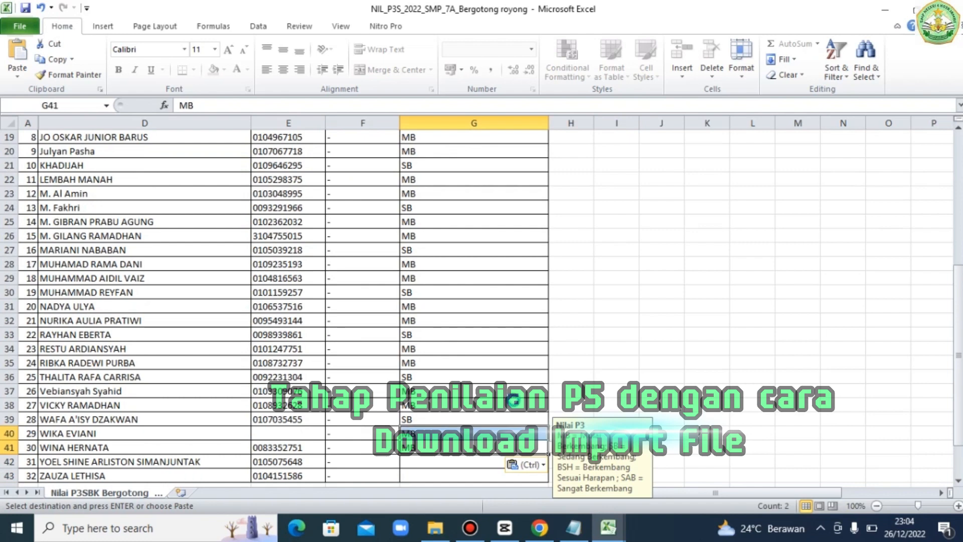
pyautogui.scroll(-1, 934, 325)
pyautogui.scroll(3, 798, 324)
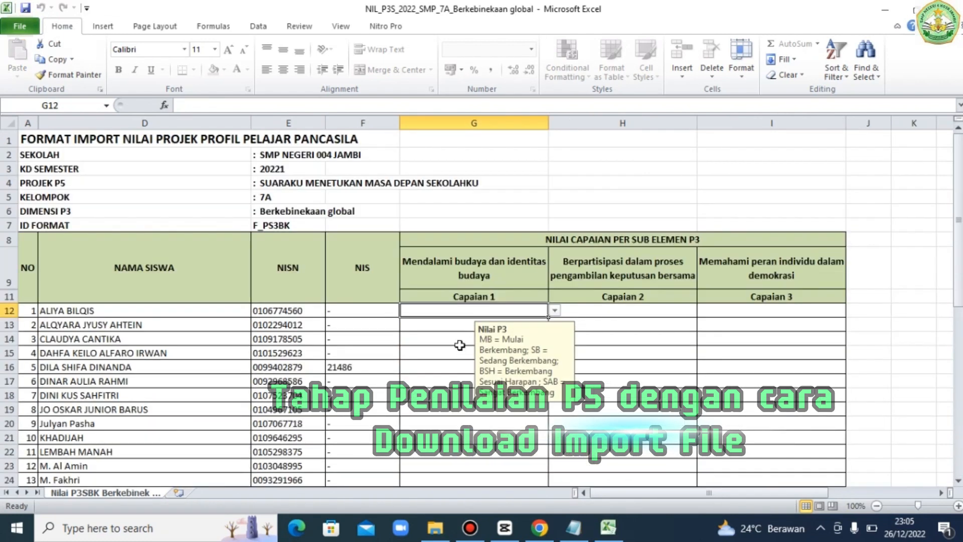
# - In the Berkebinekaan global workbook, grade the first student SB for Capaian 1 and MB for Capaian 2 and 3
pyautogui.press('Right')
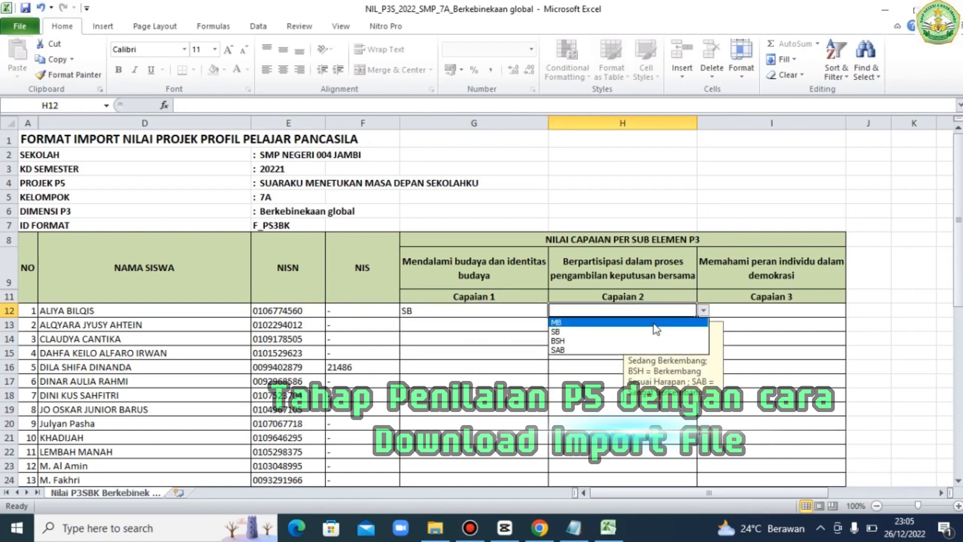
pyautogui.click(657, 322)
pyautogui.press('Right')
pyautogui.click(785, 330)
# - Copy the first student's grades in G12:I12 down to the rows of all other students
pyautogui.click(417, 311)
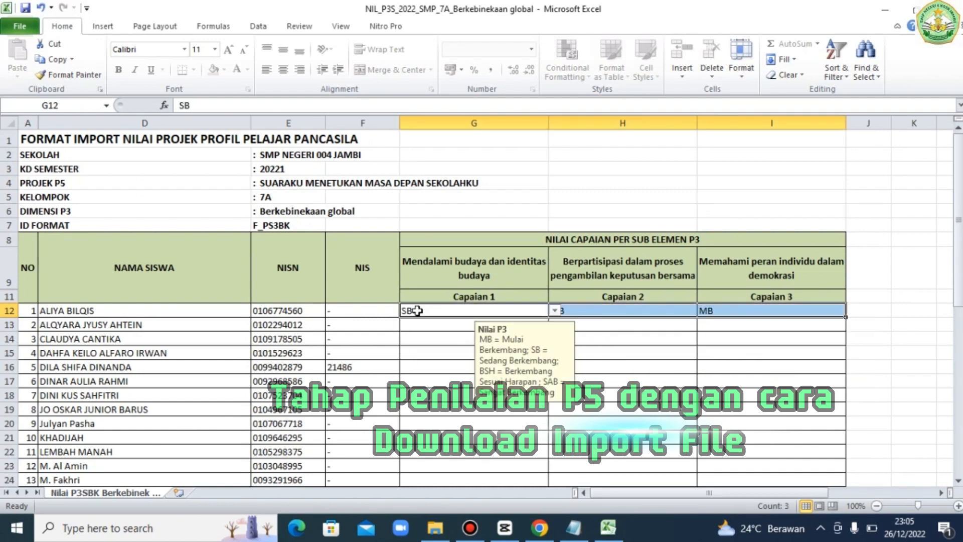
pyautogui.moveTo(416, 322); pyautogui.dragTo(846, 483)
pyautogui.rightClick(489, 301)
pyautogui.click(635, 145)
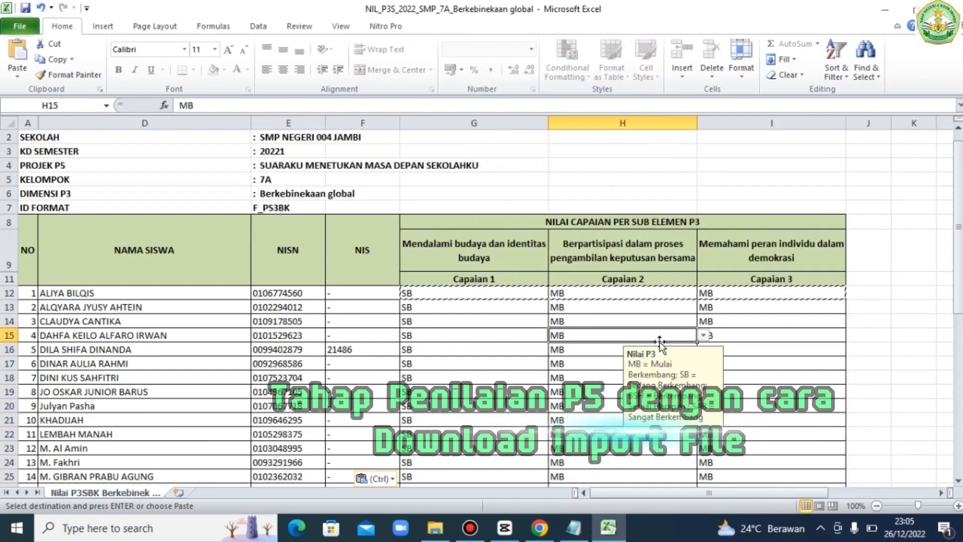
pyautogui.click(905, 266)
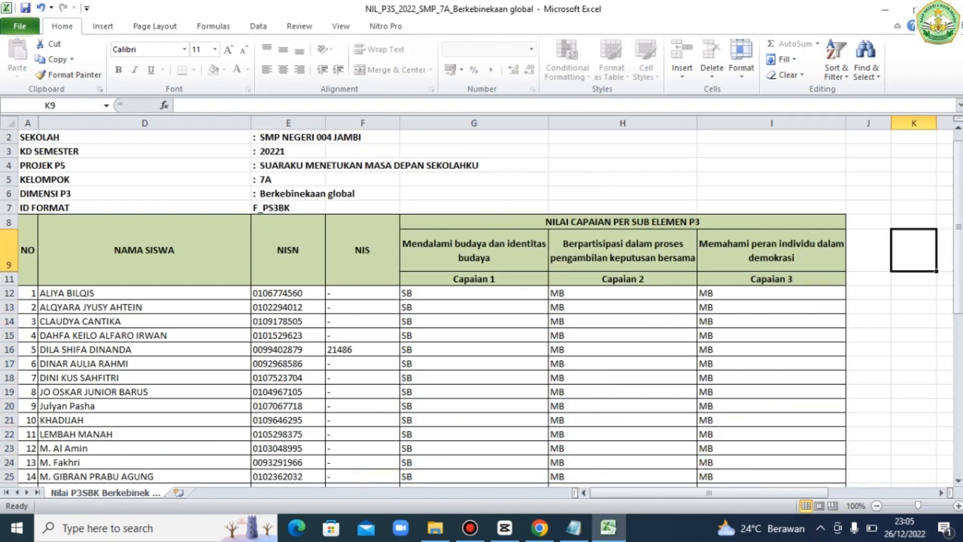
# - Close the workbook and import NIL_P3S_2022_SMP_7A_Bergotong royong as the project grade file in e-Rapor
pyautogui.click(950, 9)
pyautogui.click(469, 186)
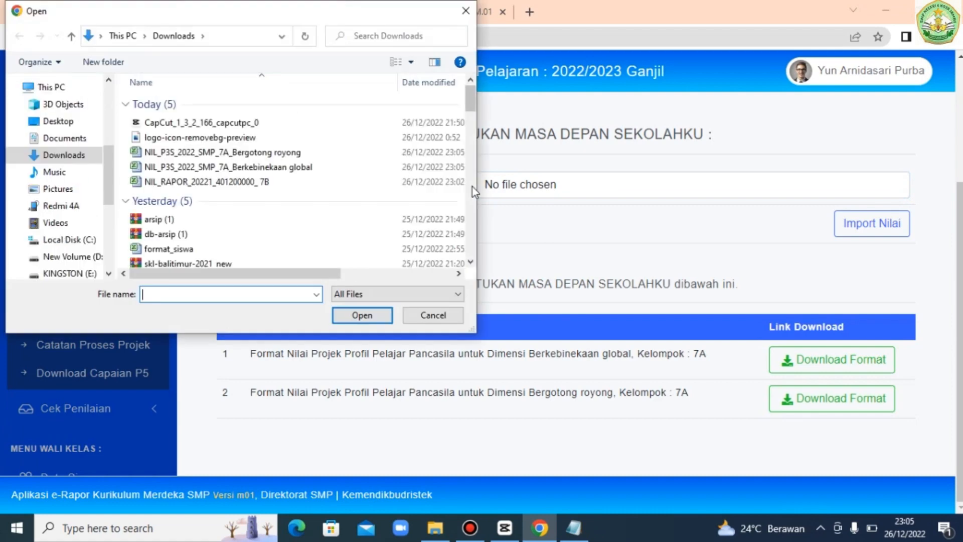
pyautogui.click(391, 310)
pyautogui.click(873, 232)
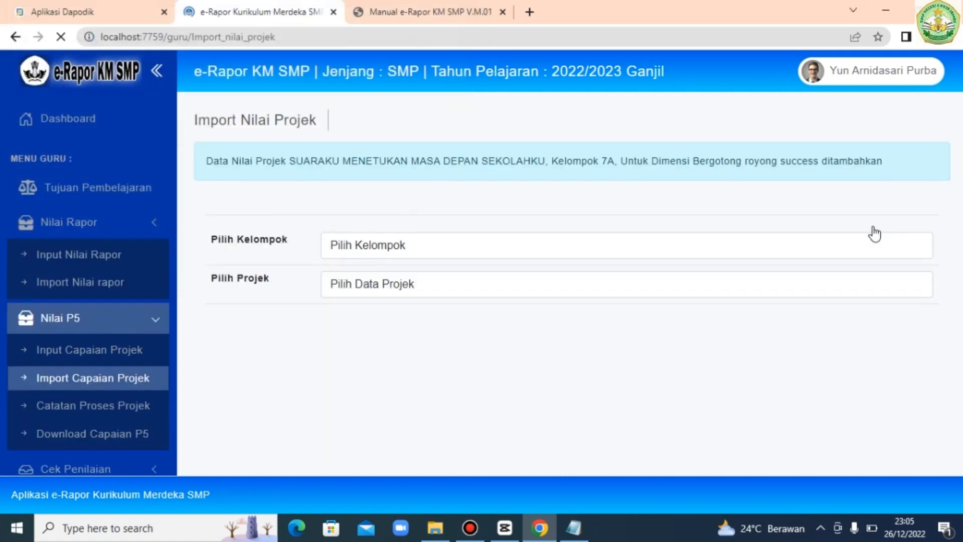
# - Select group 7A and the project SUARAKU MENETUKAN MASA DEPAN SEKOLAHKU, and import NIL_P3S_2022_SMP_7A_Berkebinekaan global.xlsx
pyautogui.click(408, 243)
pyautogui.click(387, 278)
pyautogui.click(381, 284)
pyautogui.click(380, 326)
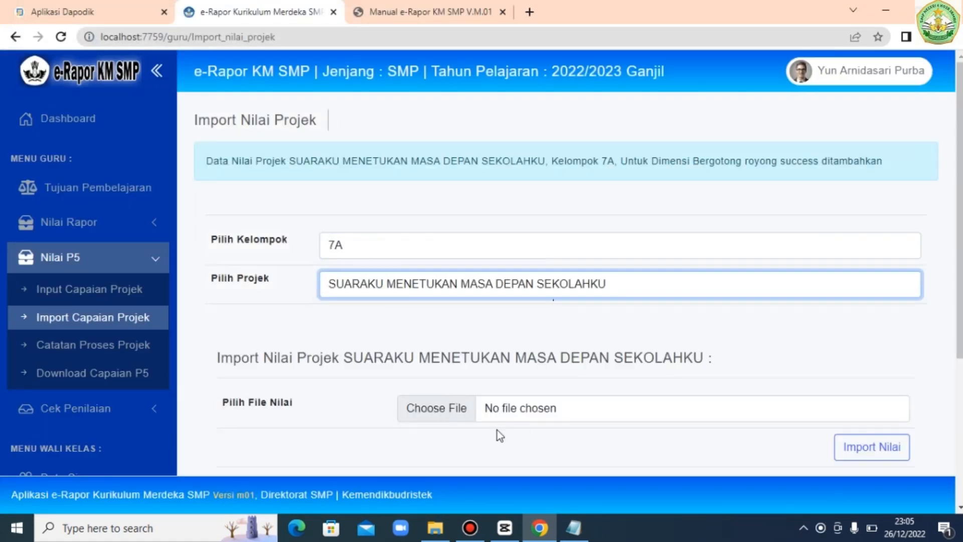
pyautogui.click(458, 417)
pyautogui.click(261, 167)
pyautogui.click(383, 321)
pyautogui.scroll(-5, 551, 301)
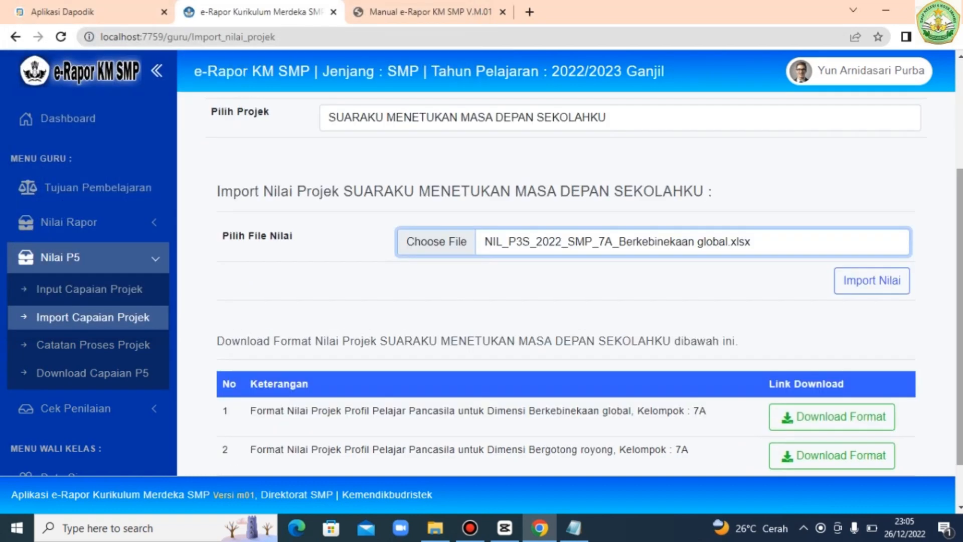
pyautogui.click(875, 288)
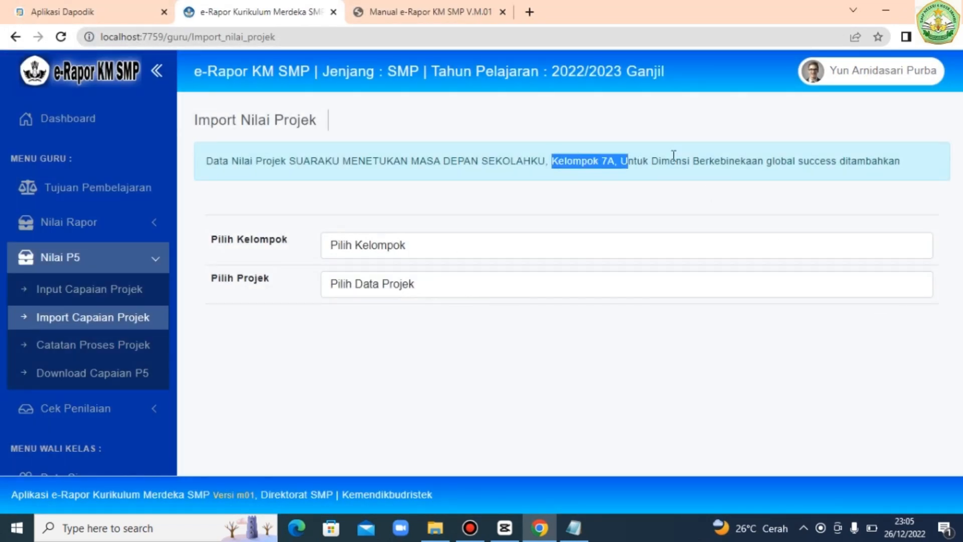
# - Open the Catatan Proses Projek for group 7A and SUARAKU MENETUKAN MASA DEPAN SEKOLAHKU, and save the notes for all students
pyautogui.click(94, 345)
pyautogui.click(370, 195)
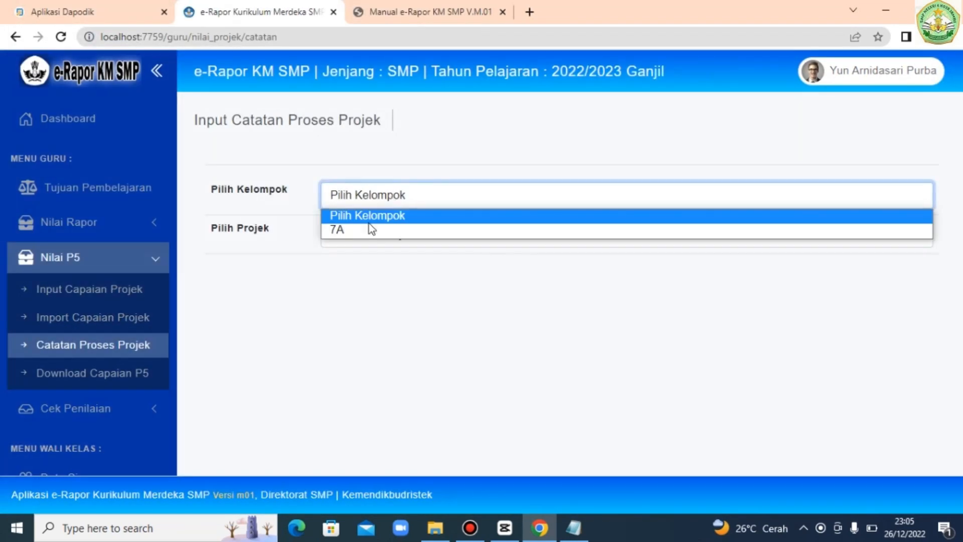
pyautogui.click(369, 226)
pyautogui.click(371, 233)
pyautogui.click(401, 267)
pyautogui.scroll(-20, 567, 283)
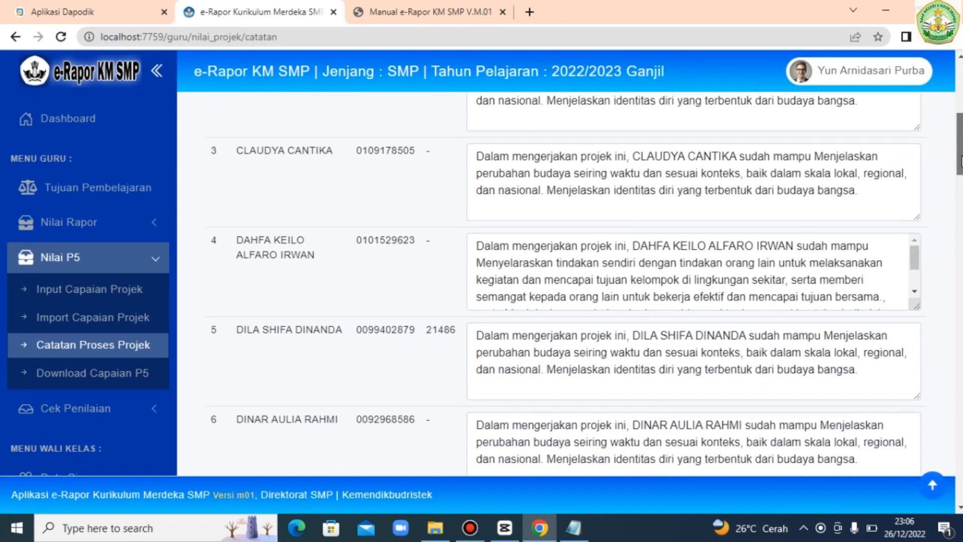
pyautogui.scroll(-20, 878, 411)
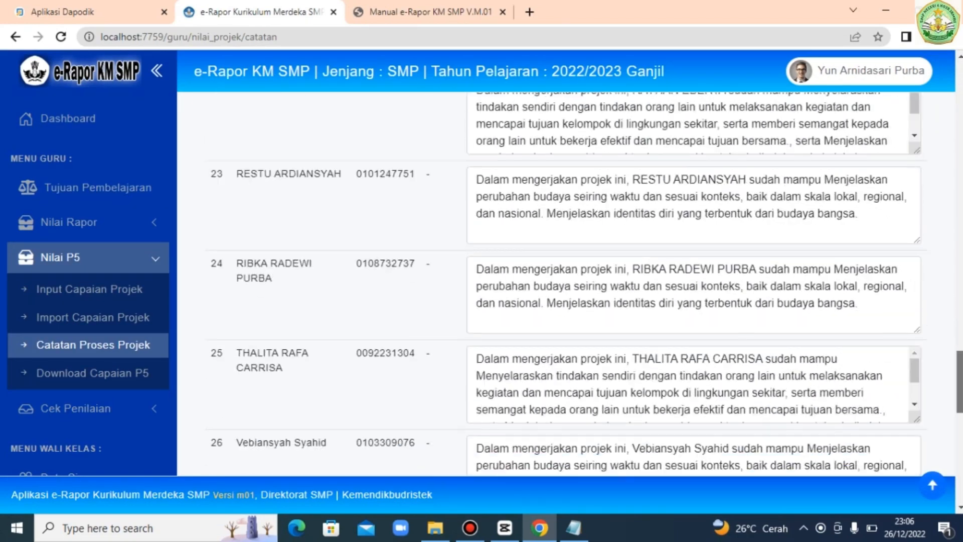
pyautogui.click(881, 416)
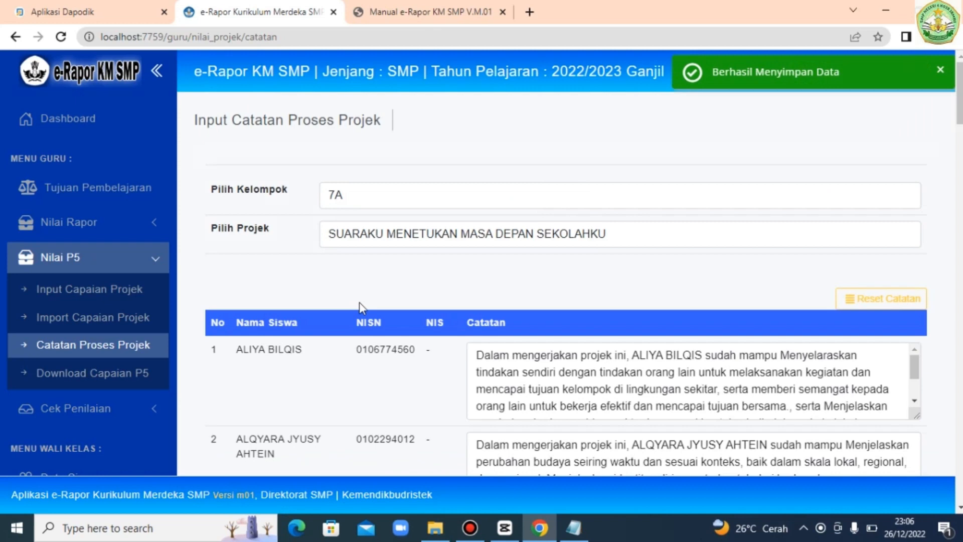
# - Check the Status Penilaian overview of the teacher's subject grades
pyautogui.click(125, 403)
pyautogui.click(119, 328)
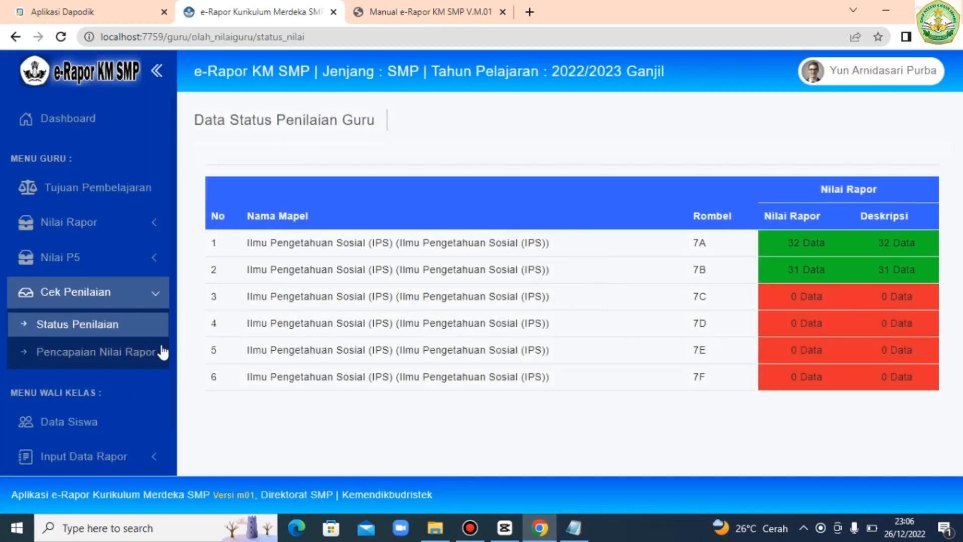
# - Open the homeroom attendance input (Input Kehadiran) for class 7A, choose the semester and save the absence data
pyautogui.scroll(-3, 163, 352)
pyautogui.click(87, 306)
pyautogui.click(85, 255)
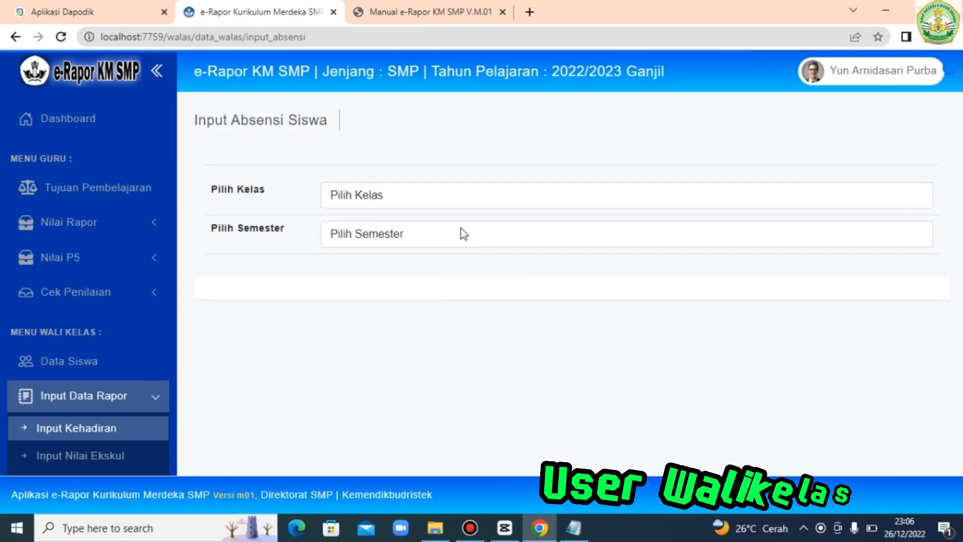
pyautogui.click(461, 233)
pyautogui.click(404, 232)
pyautogui.click(370, 273)
pyautogui.scroll(-10, 566, 283)
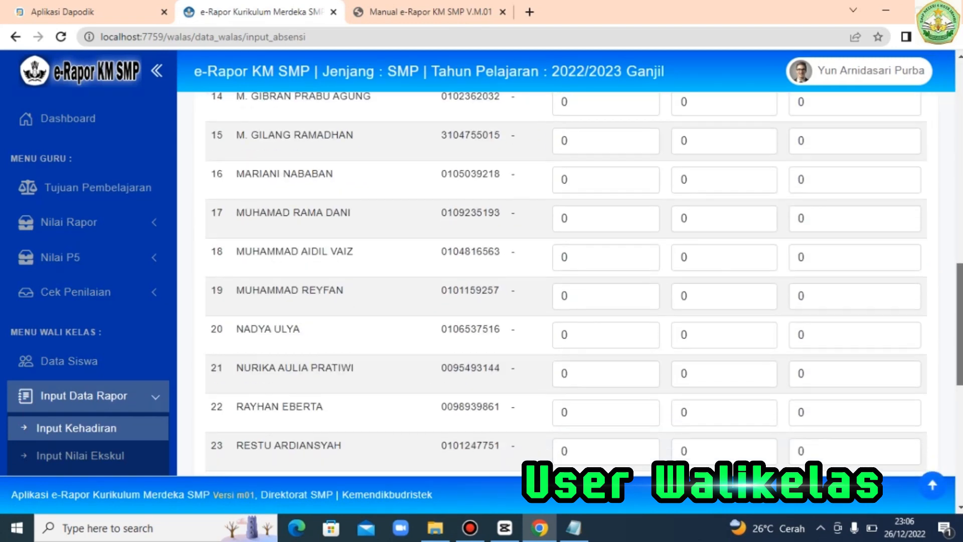
pyautogui.scroll(-5, 565, 284)
pyautogui.click(875, 456)
# - Open the extracurricular grade entry for class 7A, Semester 1, and examine the student list for adding grades
pyautogui.click(106, 458)
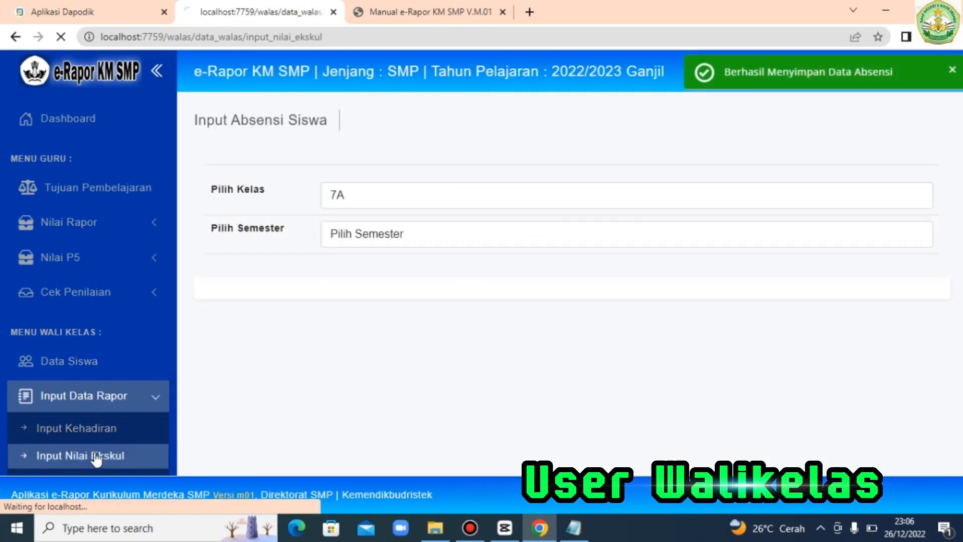
pyautogui.click(351, 195)
pyautogui.click(341, 228)
pyautogui.click(338, 234)
pyautogui.click(346, 253)
pyautogui.click(873, 300)
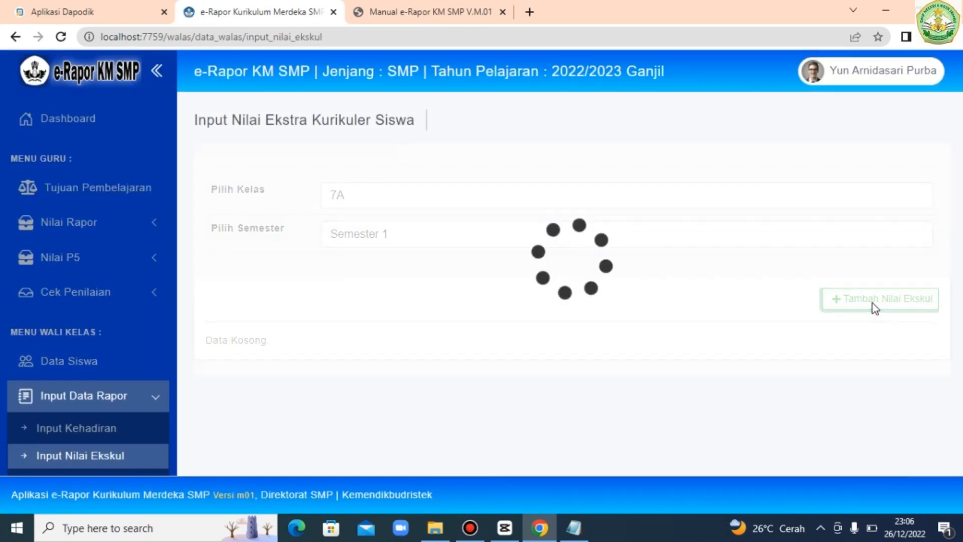
pyautogui.scroll(-6, 567, 296)
pyautogui.scroll(-2, 565, 284)
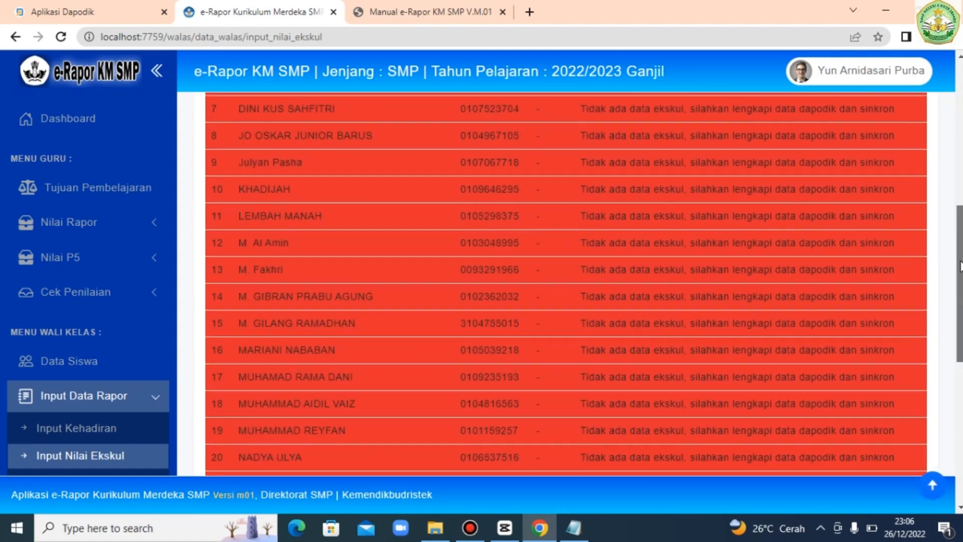
pyautogui.scroll(10, 193, 356)
# - Open the homeroom teacher notes (Catatan Walikelas) for class 7A, Semester 1
pyautogui.scroll(-4, 173, 354)
pyautogui.click(87, 295)
pyautogui.click(351, 195)
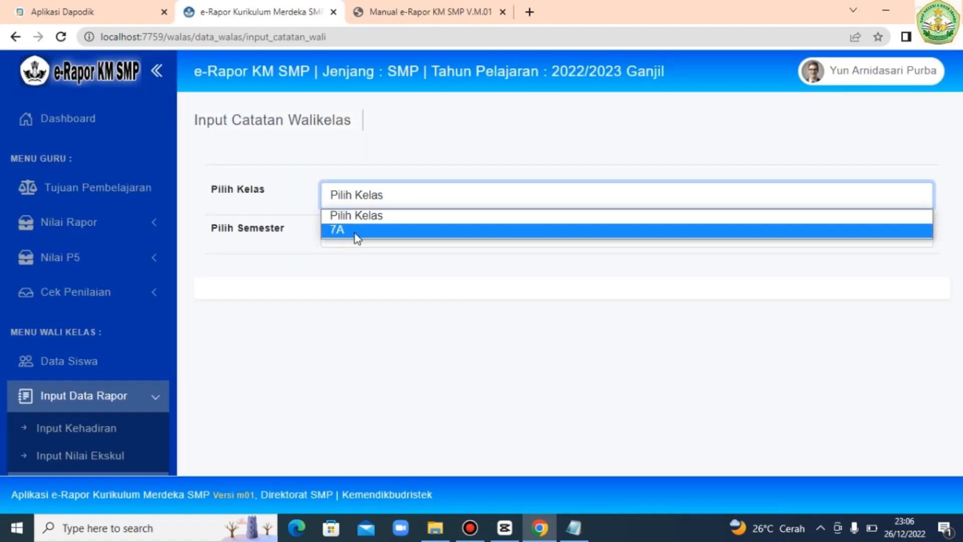
pyautogui.click(352, 228)
pyautogui.click(351, 233)
pyautogui.click(351, 266)
# - Write the homeroom note "Tingkatkan lagi belajar ananda dirumah" for the first student in the class list
pyautogui.click(680, 339)
pyautogui.write('Tingkatk')
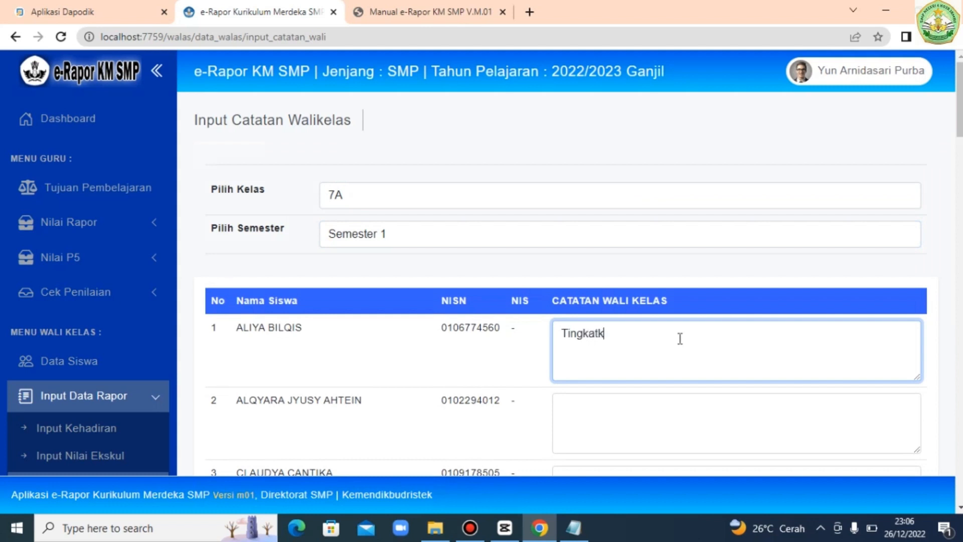
pyautogui.write('an lagi belaka')
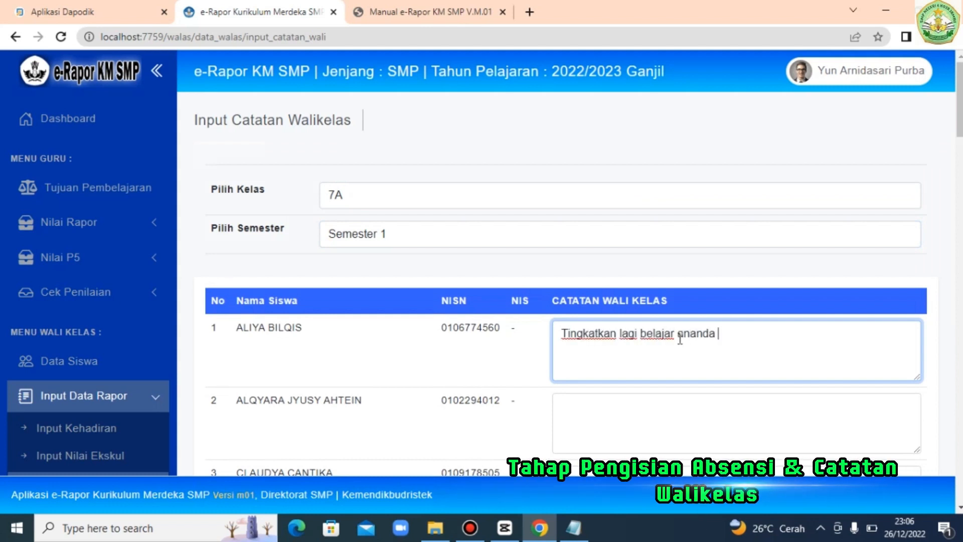
pyautogui.press('Tab')
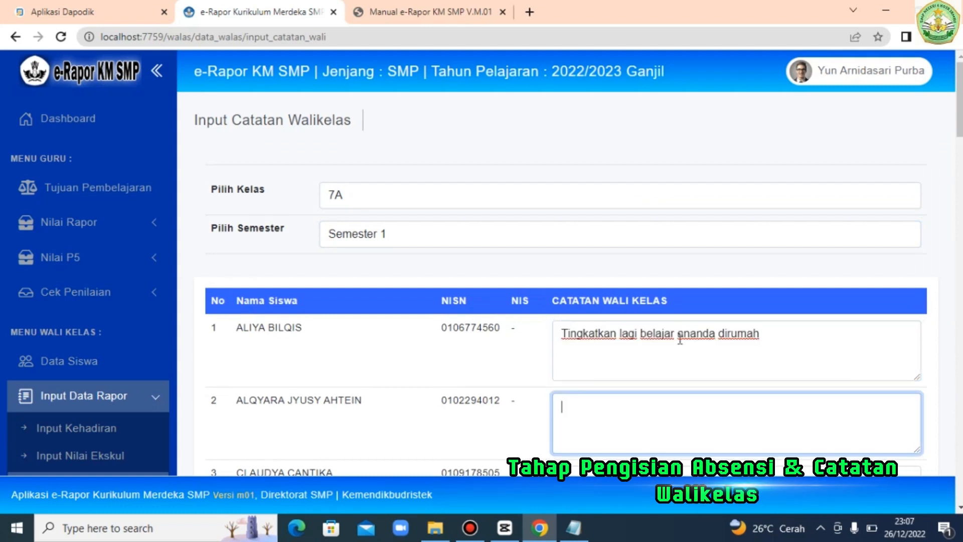
# - Fill the note "Tingkatkan lagi belajar ananda dirumah" in for all remaining students, numbers 2 to 32, and save the data
pyautogui.press('Tab')
pyautogui.hotkey('ctrl', 'v')
pyautogui.press('Tab')
pyautogui.hotkey('ctrl', 'v')
pyautogui.press('Tab')
pyautogui.hotkey('ctrl', 'v')
pyautogui.press('Tab')
pyautogui.hotkey('ctrl', 'v')
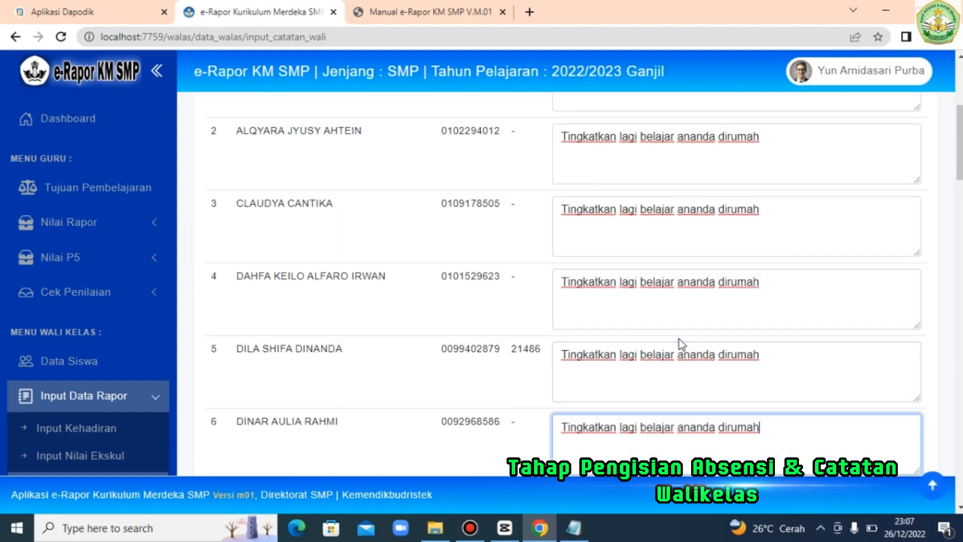
pyautogui.press('Tab')
pyautogui.write('v')
pyautogui.press('Tab')
pyautogui.scroll(-3, 679, 339)
pyautogui.hotkey('shift', 'Tab')
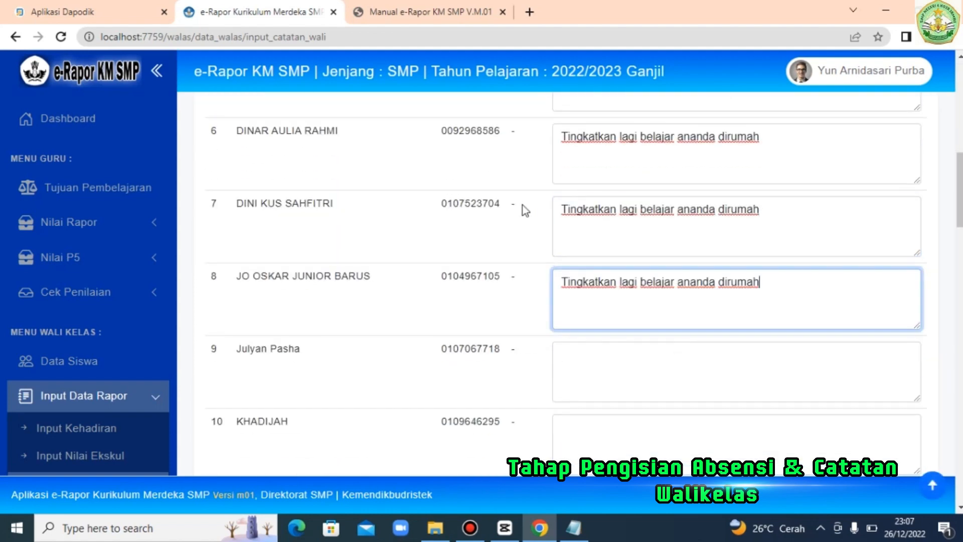
pyautogui.press('Tab')
pyautogui.hotkey('ctrl', 'v')
pyautogui.press('Tab')
pyautogui.hotkey('ctrl', 'v')
pyautogui.press('Tab')
pyautogui.write('Tingkatkan lagi belajar ananda dirumah')
pyautogui.press('Tab')
pyautogui.write('v')
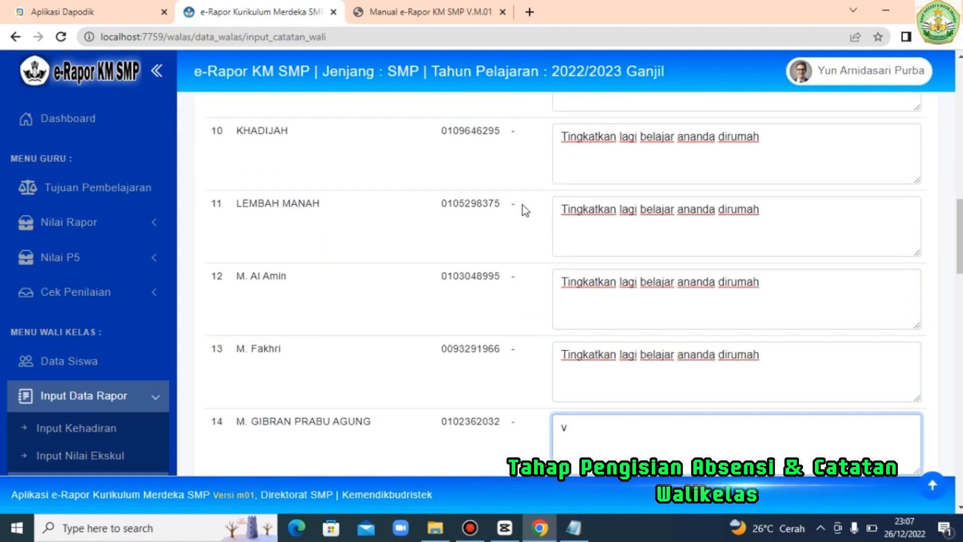
pyautogui.press('Tab')
pyautogui.hotkey('ctrl', 'v')
pyautogui.press('Tab')
pyautogui.hotkey('ctrl', 'v')
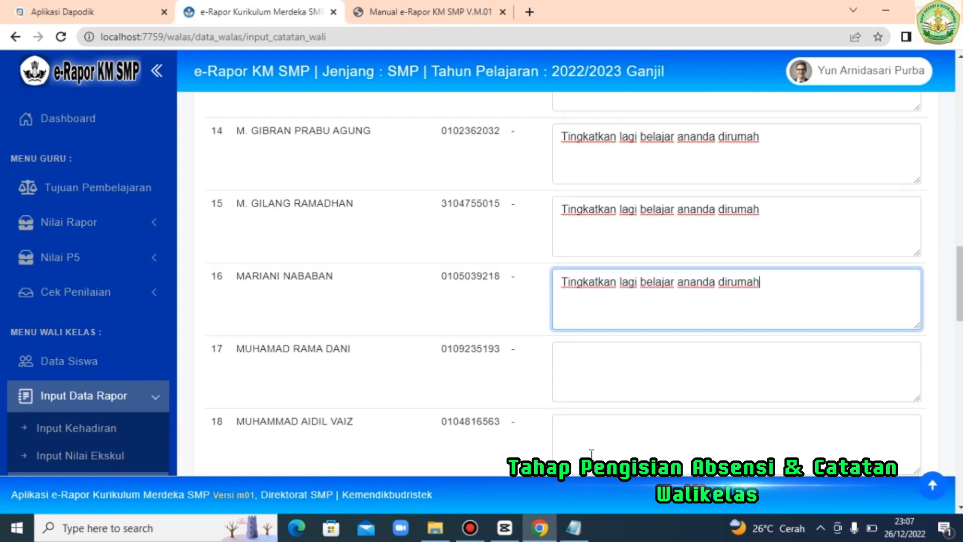
pyautogui.press('Tab')
pyautogui.write('Tingkatkan lagi belajar ananda dirumah')
pyautogui.press('Tab')
pyautogui.write('Tingkatkan lagi belajar ananda dirumah')
pyautogui.press('Tab')
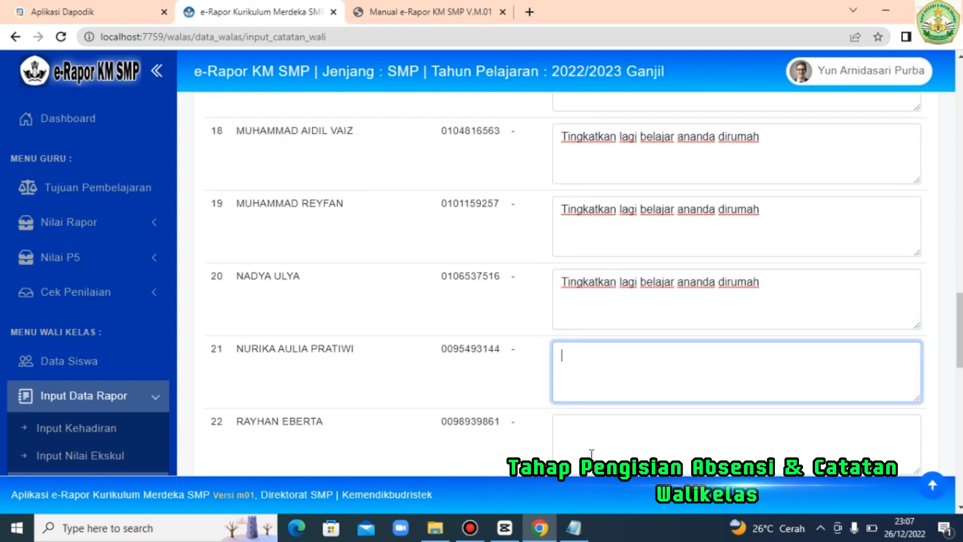
pyautogui.press('Tab')
pyautogui.write('Tingkatkan lagi belajar ananda dirumah')
pyautogui.press('Tab')
pyautogui.hotkey('ctrl', 'v')
pyautogui.press('Tab')
pyautogui.hotkey('ctrl', 'v')
pyautogui.press('Tab')
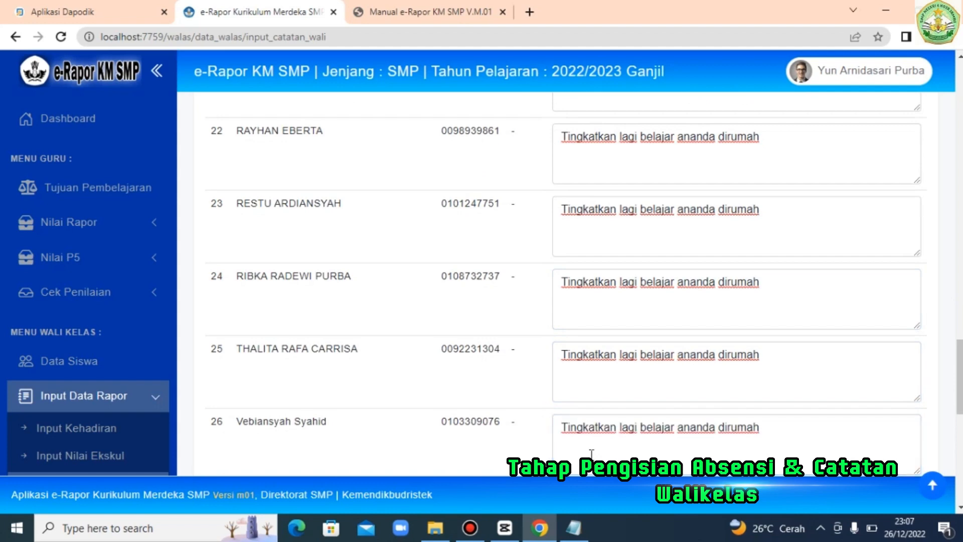
pyautogui.press('Tab')
pyautogui.hotkey('ctrl', 'v')
pyautogui.press('Tab')
pyautogui.hotkey('ctrl', 'v')
pyautogui.press('Tab')
pyautogui.hotkey('ctrl', 'v')
pyautogui.press('Tab')
pyautogui.hotkey('ctrl', 'v')
pyautogui.press('Tab')
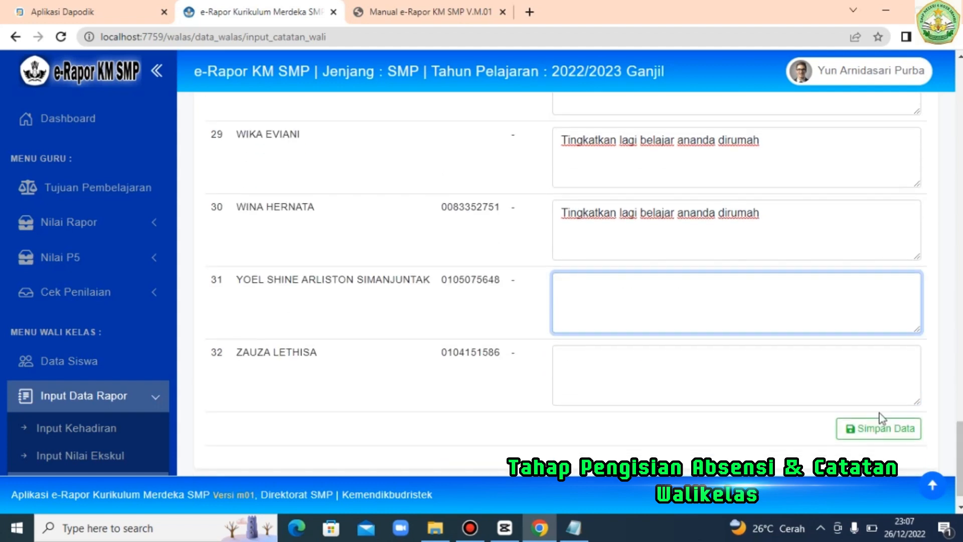
pyautogui.hotkey('ctrl', 'v')
pyautogui.press('Tab')
pyautogui.hotkey('ctrl', 'v')
pyautogui.click(850, 430)
pyautogui.scroll(-10, 182, 338)
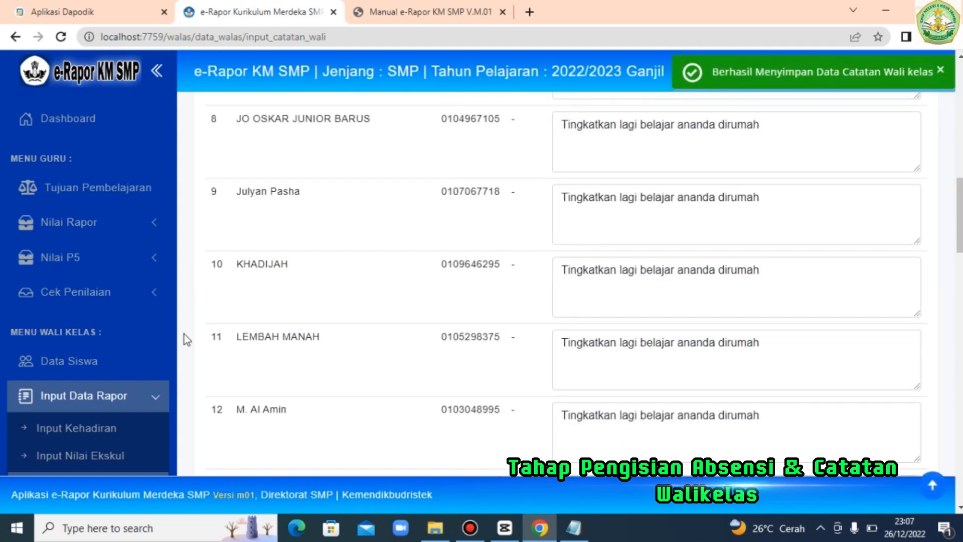
# - Open the homeroom Status Penilaian overview for class 7A and check the grading status of every subject
pyautogui.scroll(-3, 166, 352)
pyautogui.click(165, 393)
pyautogui.click(96, 295)
pyautogui.click(597, 194)
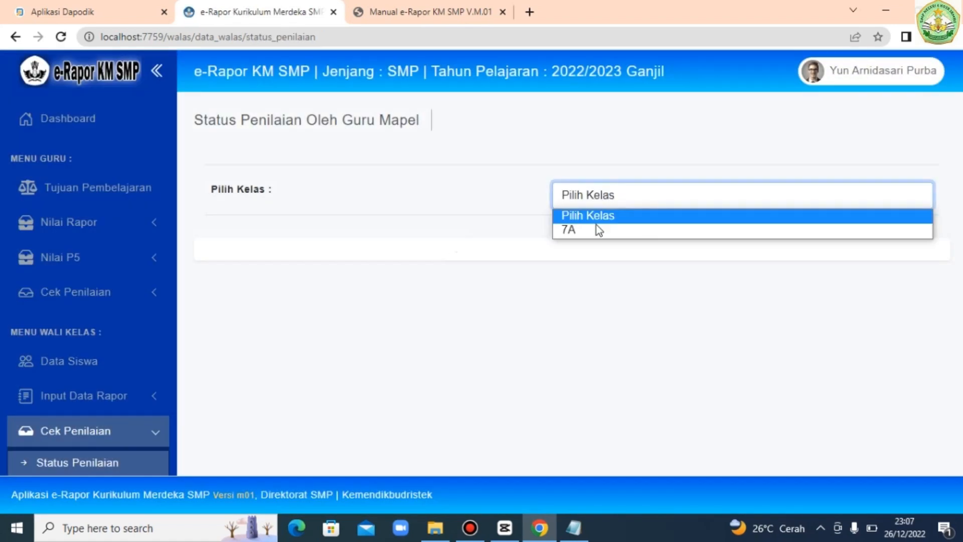
pyautogui.click(597, 224)
pyautogui.scroll(-3, 757, 227)
pyautogui.scroll(-2, 957, 320)
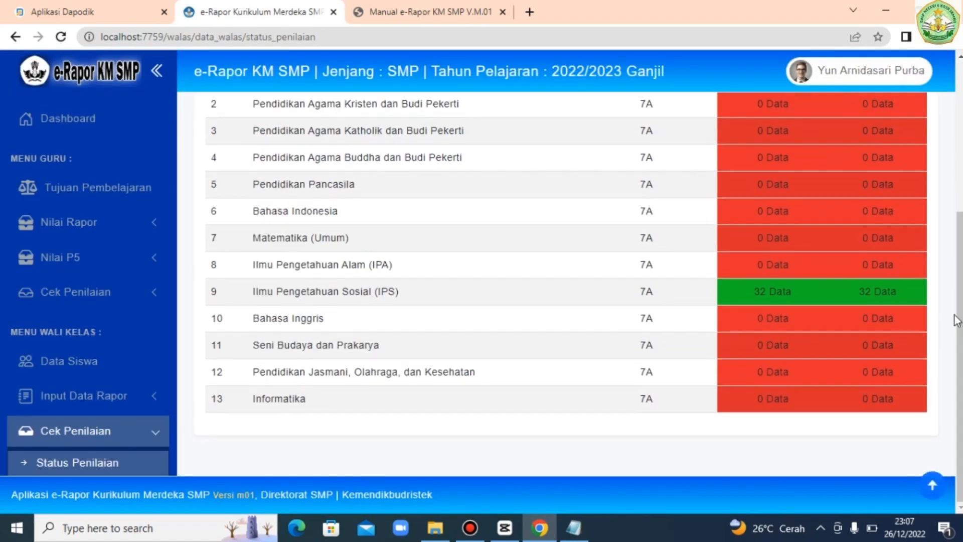
pyautogui.scroll(-5, 173, 399)
# - Open Ketuntasan Nilai Rapor for class 7A and check the first student's grade achievements and achievement descriptions
pyautogui.click(110, 352)
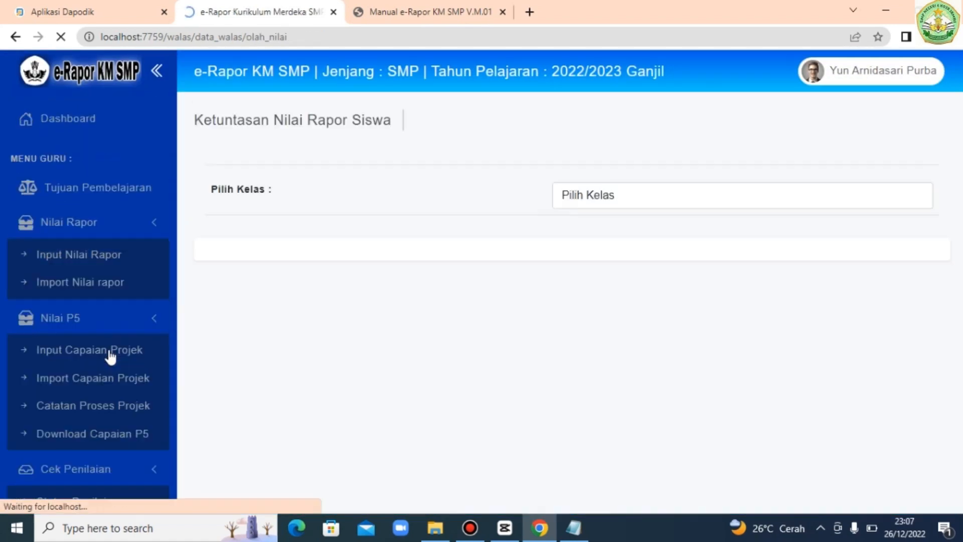
pyautogui.click(606, 196)
pyautogui.click(604, 228)
pyautogui.scroll(-3, 682, 170)
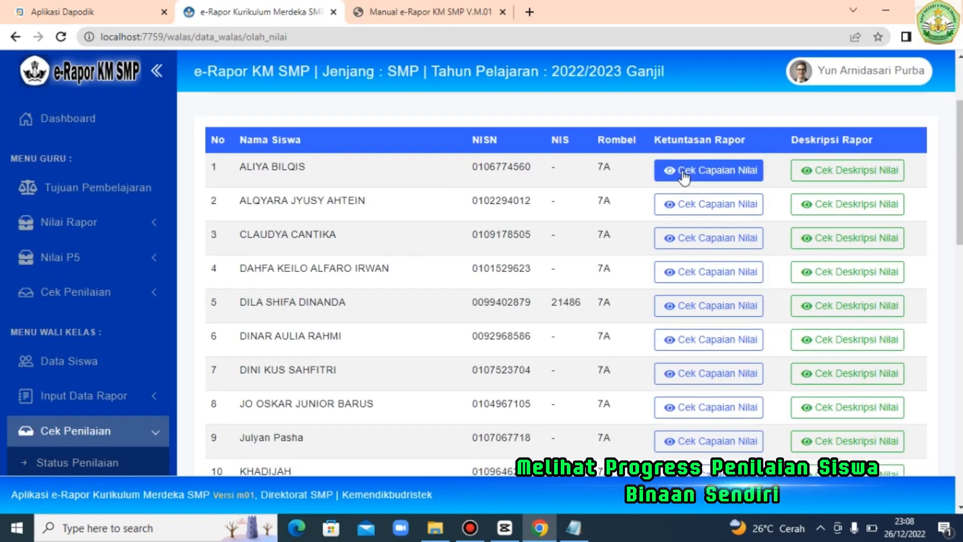
pyautogui.click(682, 170)
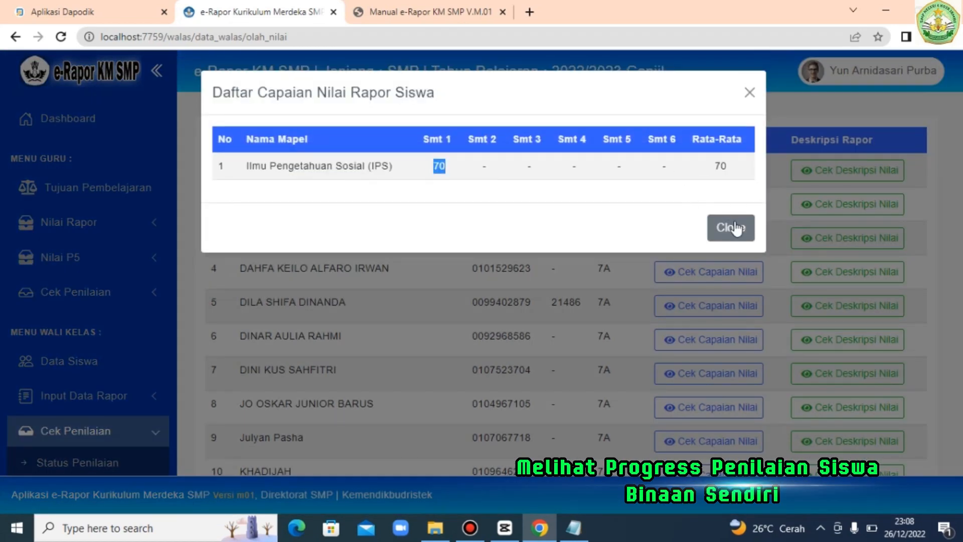
pyautogui.click(733, 228)
pyautogui.click(847, 165)
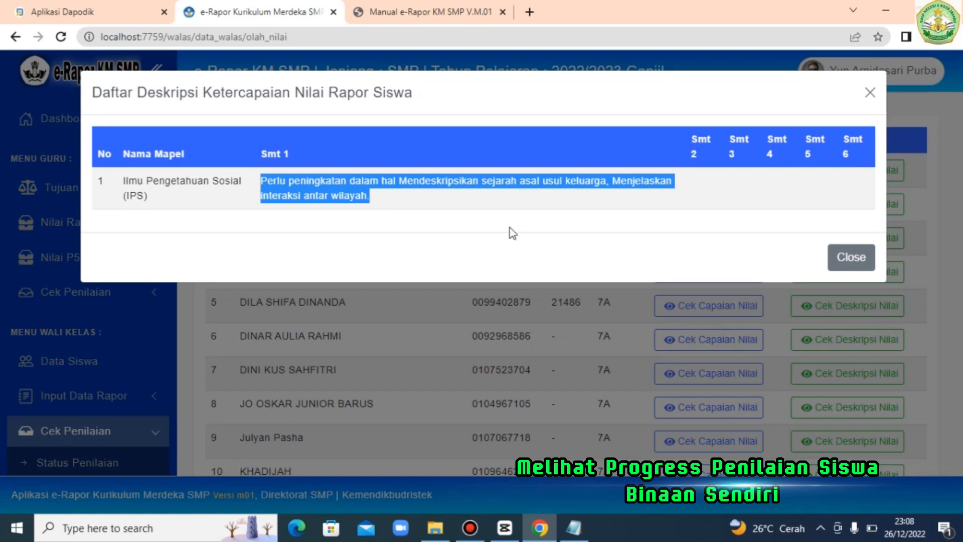
pyautogui.click(851, 257)
# - Open the report grade ledger (Cetak Leger) for class 7A and download it as an Excel file
pyautogui.scroll(-2, 151, 401)
pyautogui.click(131, 419)
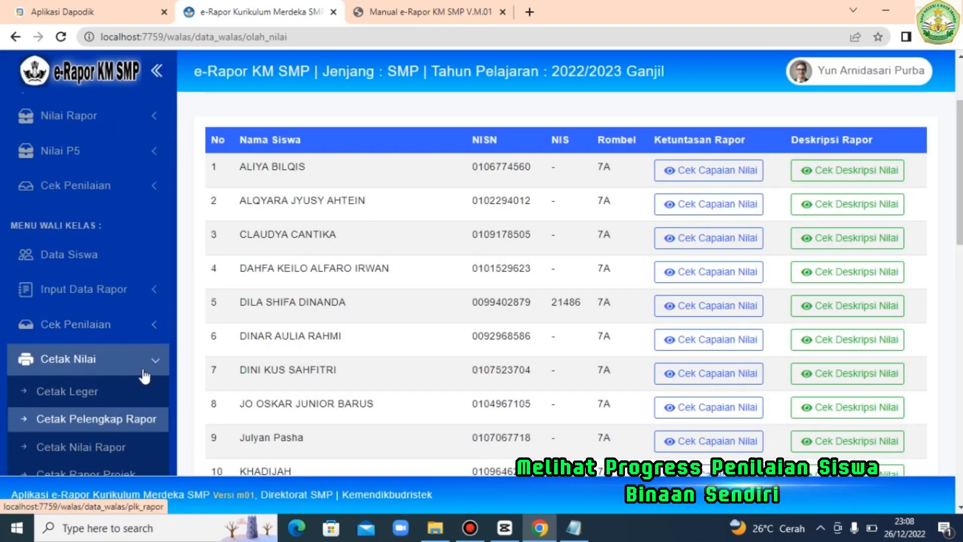
pyautogui.scroll(-2, 145, 375)
pyautogui.click(93, 279)
pyautogui.click(589, 199)
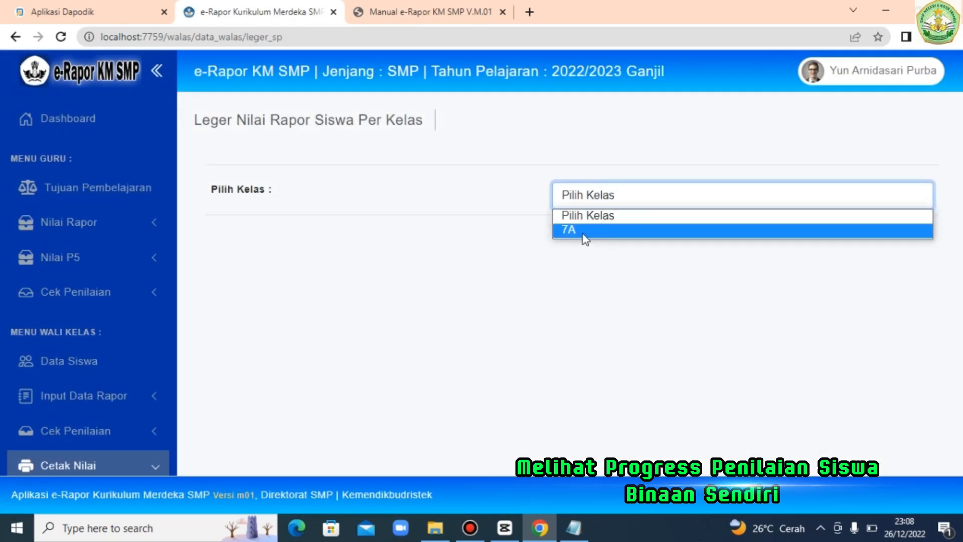
pyautogui.click(582, 230)
pyautogui.click(875, 323)
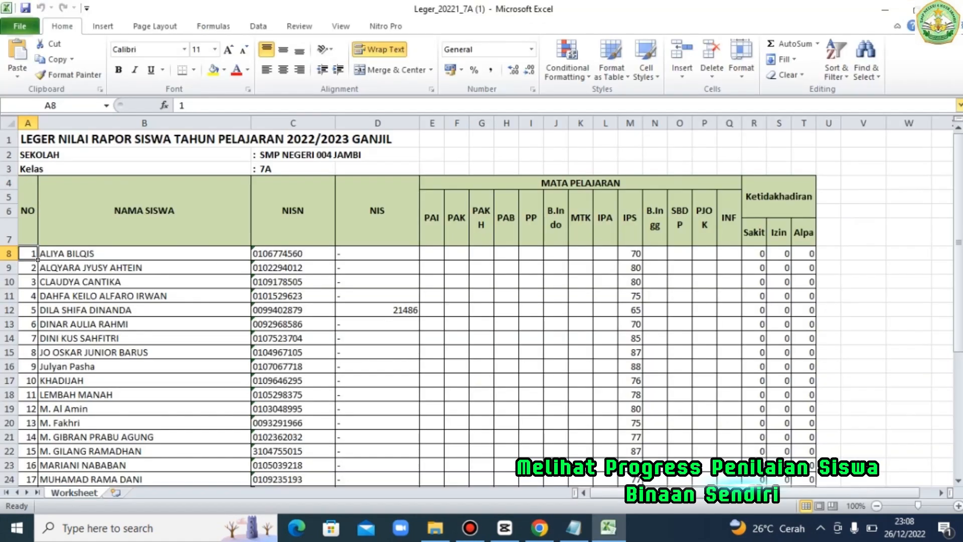
# - Examine the student rows and subject columns of the downloaded class 7A ledger in Excel, and return to e-Rapor
pyautogui.moveTo(958, 151); pyautogui.dragTo(958, 170)
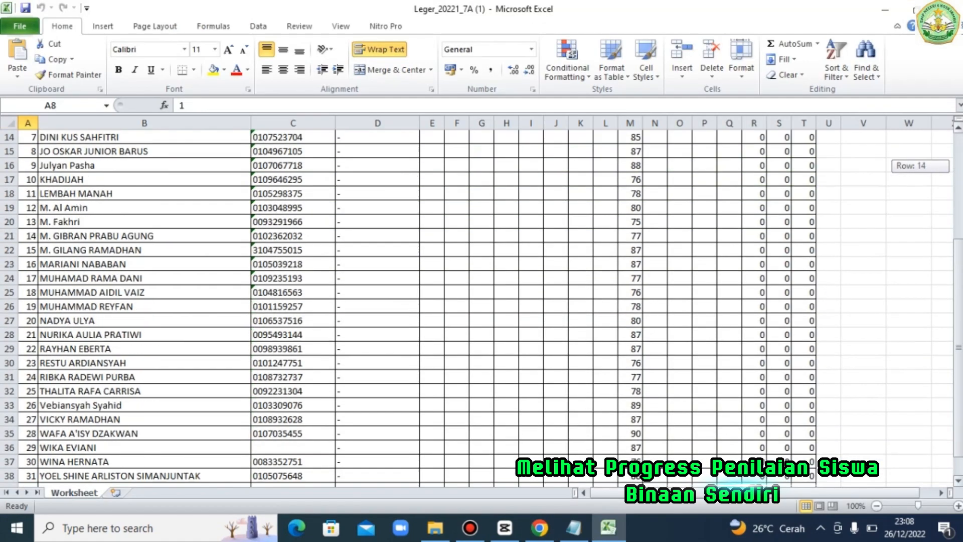
pyautogui.scroll(4, 376, 158)
pyautogui.moveTo(439, 199); pyautogui.dragTo(728, 210)
pyautogui.click(625, 277)
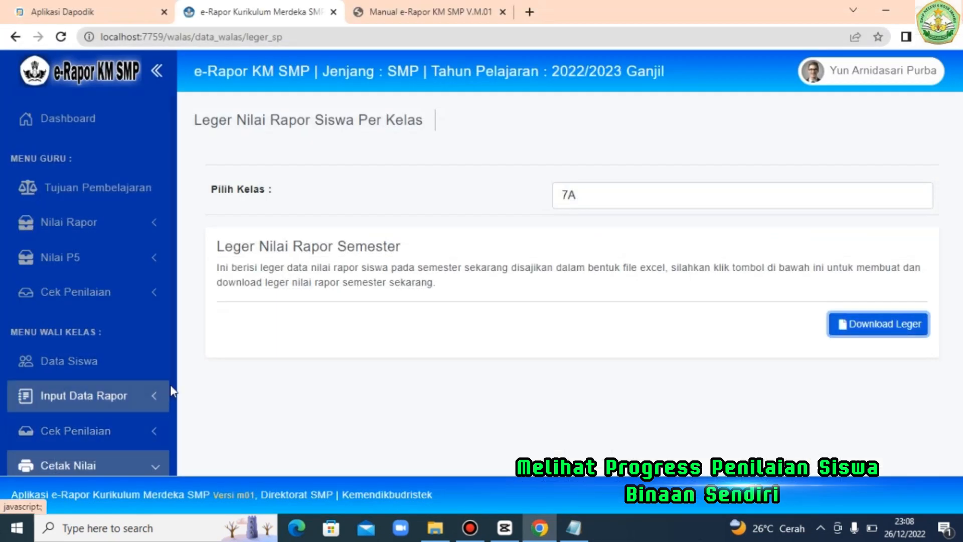
# - Open the student report printing page (Cetak Nilai Rapor) and set the signature option to Isi Tanda Tangan
pyautogui.scroll(-3, 119, 392)
pyautogui.click(106, 409)
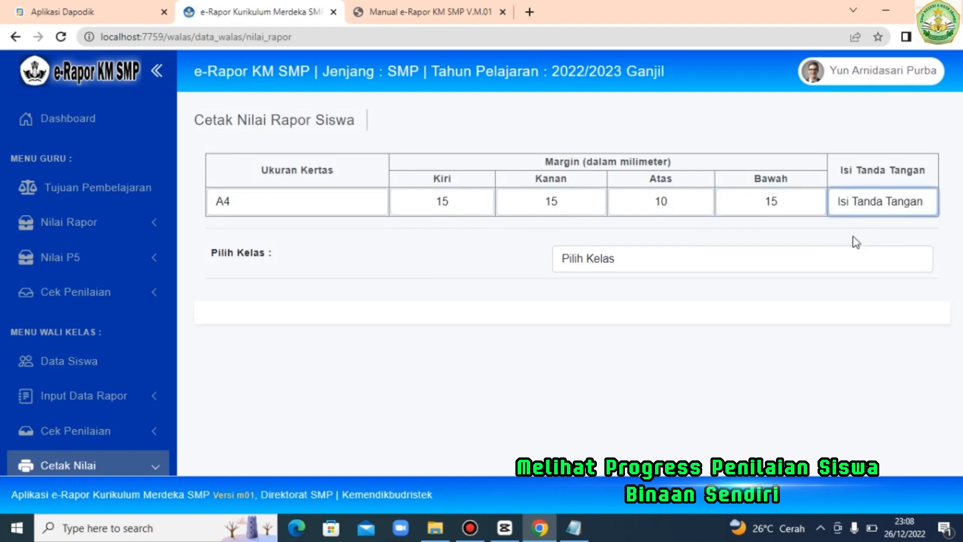
pyautogui.click(639, 264)
pyautogui.click(883, 201)
pyautogui.click(883, 222)
pyautogui.click(639, 264)
pyautogui.click(883, 201)
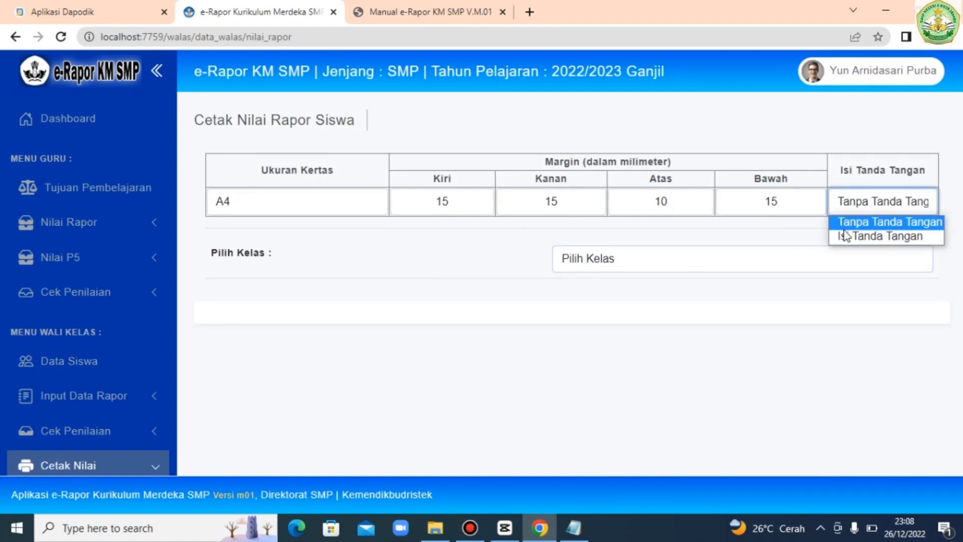
pyautogui.click(846, 235)
# - Choose class 7A and generate the report cards for the whole class
pyautogui.click(622, 261)
pyautogui.click(567, 292)
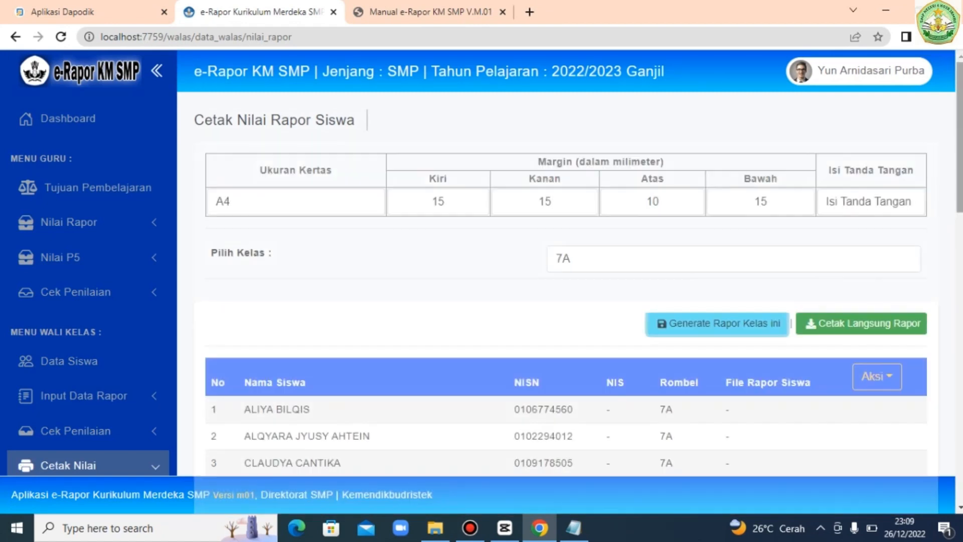
pyautogui.click(718, 323)
# - View the first student's generated report card PDF through to its end and close it
pyautogui.scroll(-4, 796, 219)
pyautogui.click(676, 217)
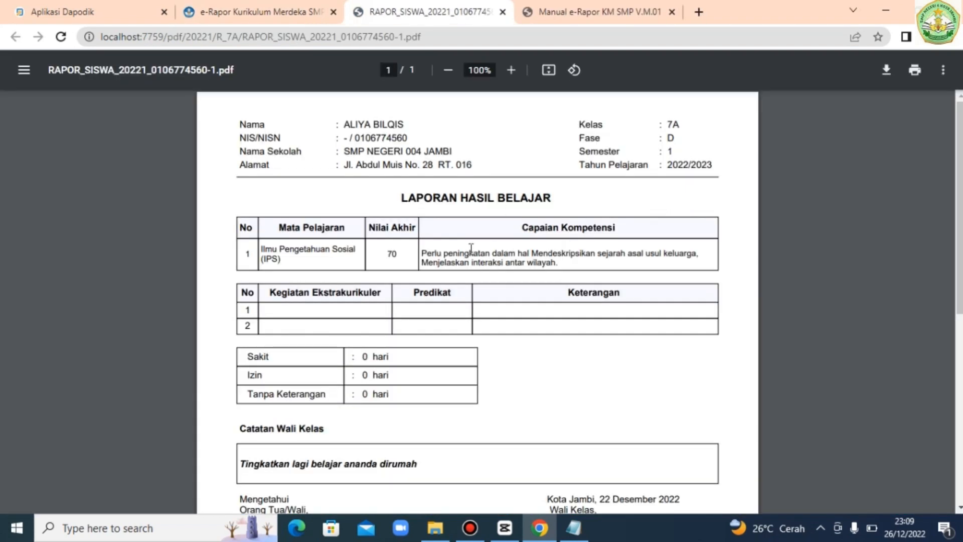
pyautogui.scroll(-5, 476, 301)
pyautogui.scroll(5, 477, 301)
pyautogui.click(502, 11)
# - Change the signature option to Tanpa Tanda Tangan and generate the class 7A report cards again
pyautogui.scroll(3, 703, 251)
pyautogui.click(871, 168)
pyautogui.click(870, 187)
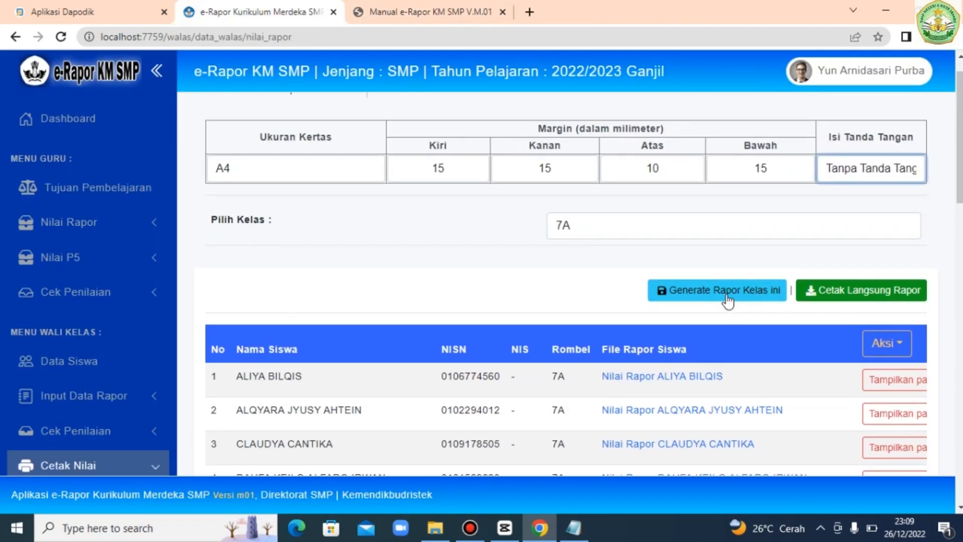
pyautogui.click(727, 299)
# - Open the first student's regenerated report card PDF, check its grades, notes and signature area, and close it
pyautogui.scroll(-4, 683, 193)
pyautogui.click(684, 193)
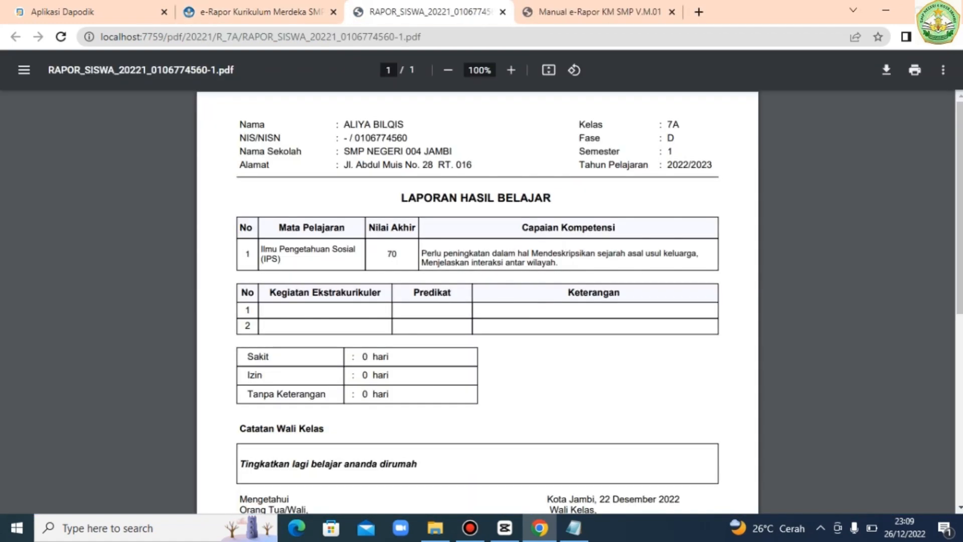
pyautogui.scroll(-3, 476, 301)
pyautogui.scroll(-4, 477, 301)
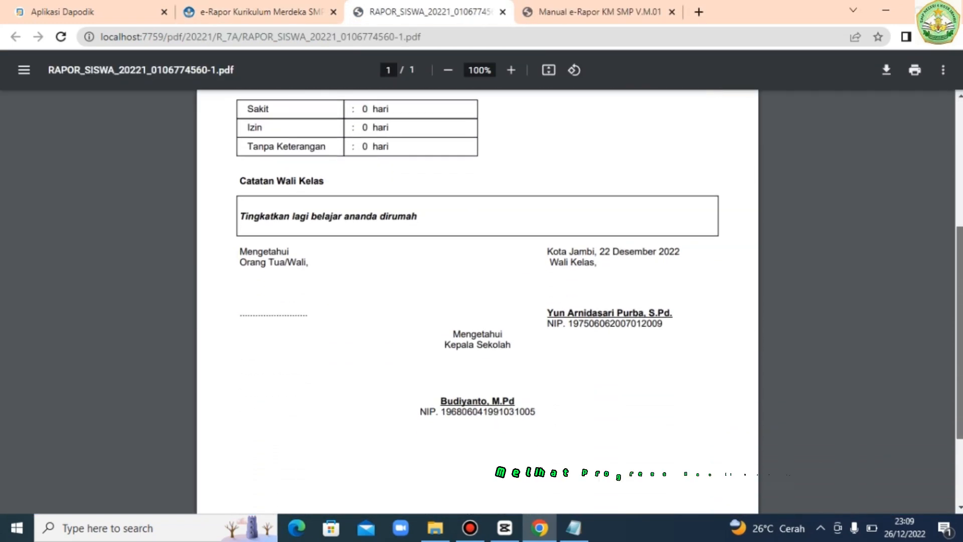
pyautogui.scroll(8, 477, 301)
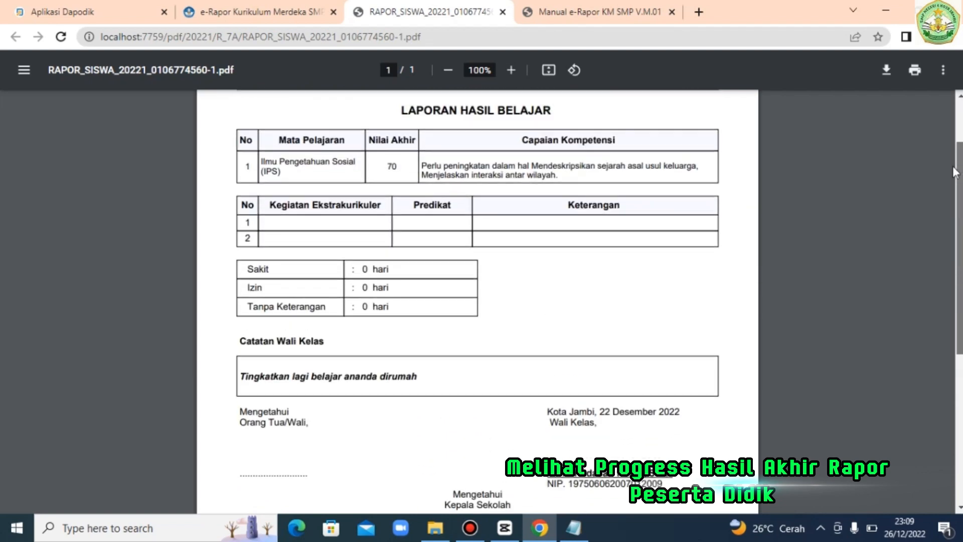
pyautogui.click(502, 12)
# - Review the list of generated report files and apply a bulk action to the class 7A reports
pyautogui.scroll(-10, 567, 284)
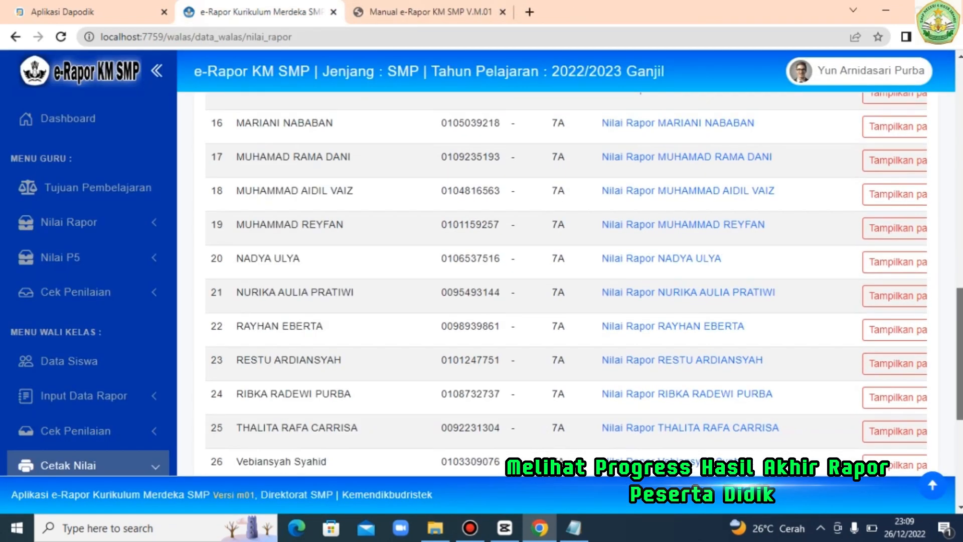
pyautogui.scroll(13, 566, 284)
pyautogui.click(886, 325)
pyautogui.click(832, 357)
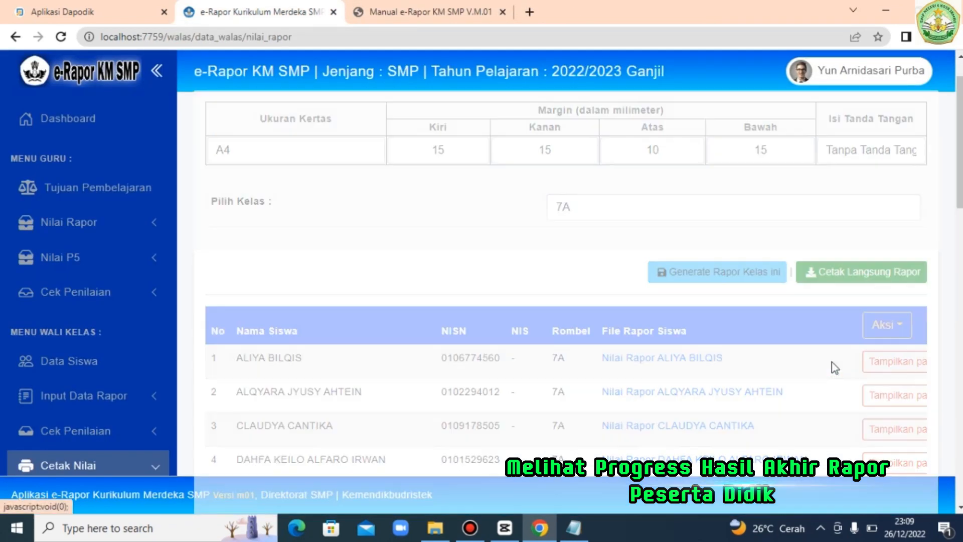
# - Generate the Profil Pelajar Pancasila project reports for class 7A and open the first student's project report PDF
pyautogui.scroll(-4, 159, 365)
pyautogui.click(103, 409)
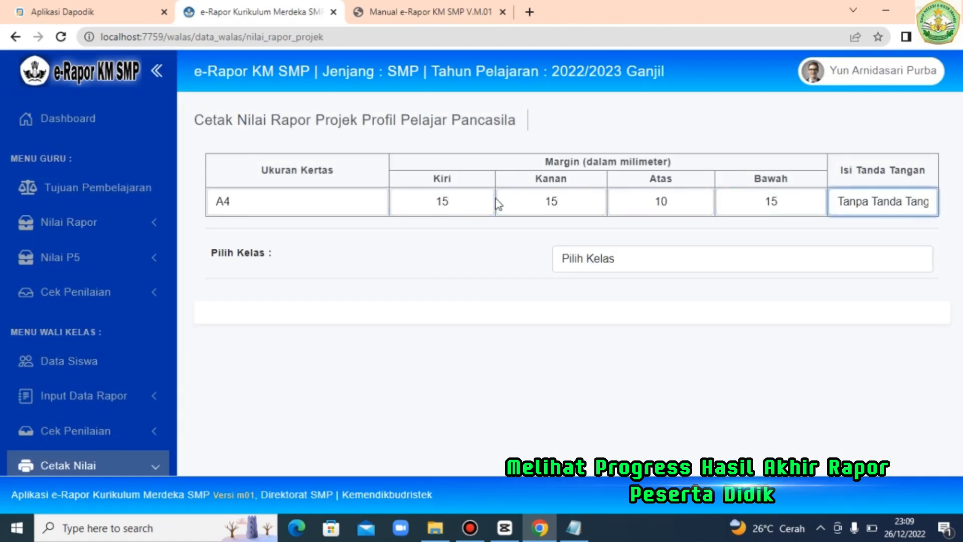
pyautogui.click(572, 258)
pyautogui.click(572, 293)
pyautogui.click(703, 323)
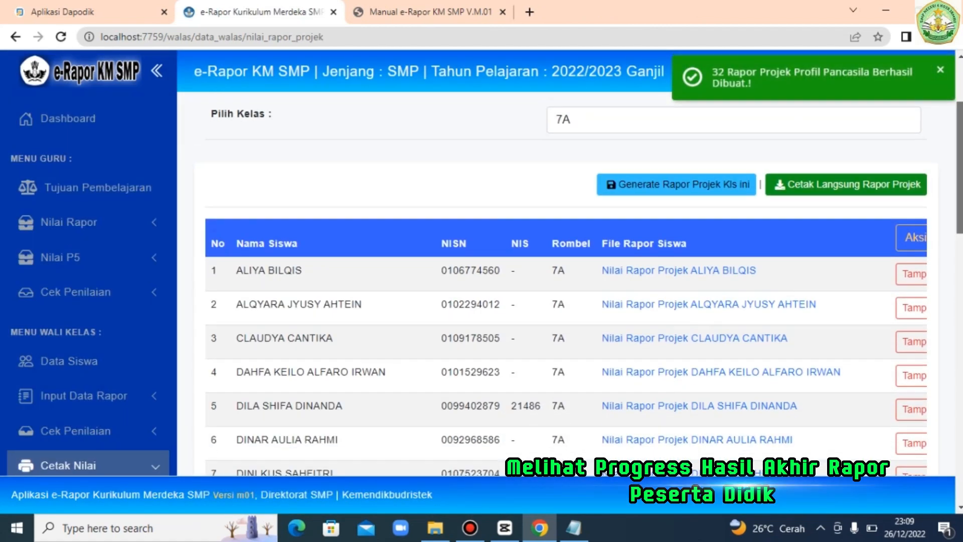
pyautogui.click(715, 271)
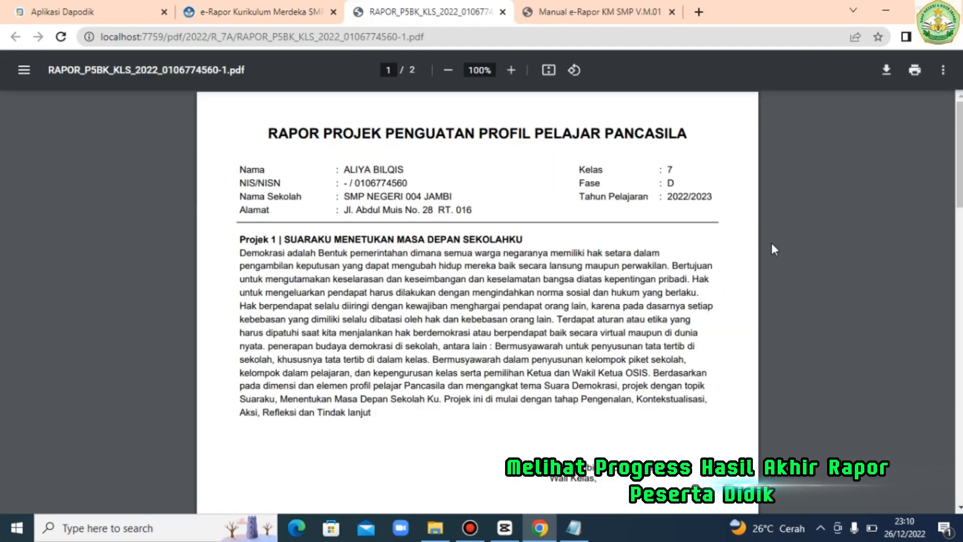
# - Close the first student's project report PDF and apply the bulk action that shows all class 7A project reports
pyautogui.moveTo(959, 154)
pyautogui.mouseDown()
pyautogui.moveTo(959, 456)
pyautogui.moveTo(950, 285)
pyautogui.moveTo(916, 112)
pyautogui.moveTo(938, 372)
pyautogui.mouseUp()
pyautogui.click(503, 11)
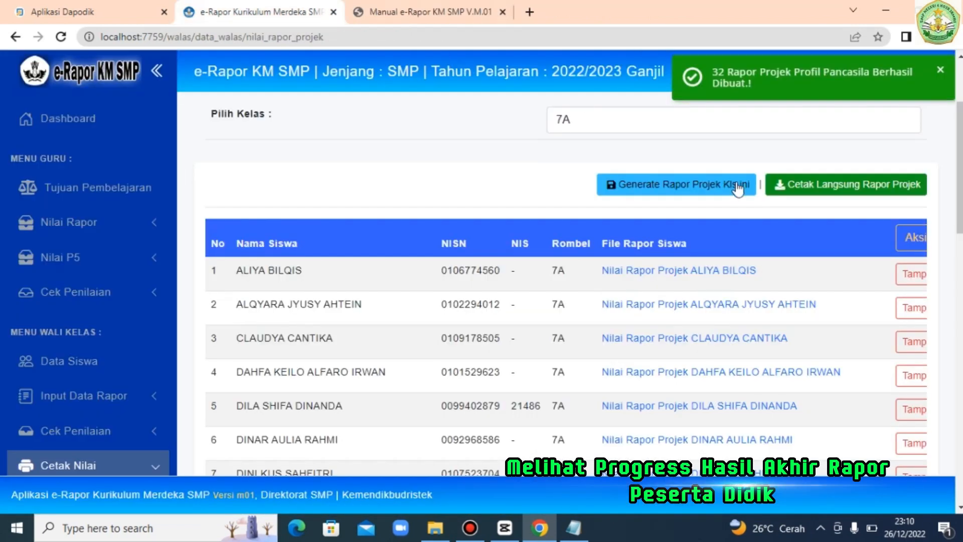
pyautogui.click(918, 247)
pyautogui.click(852, 269)
pyautogui.scroll(-5, 552, 301)
pyautogui.scroll(-3, 170, 254)
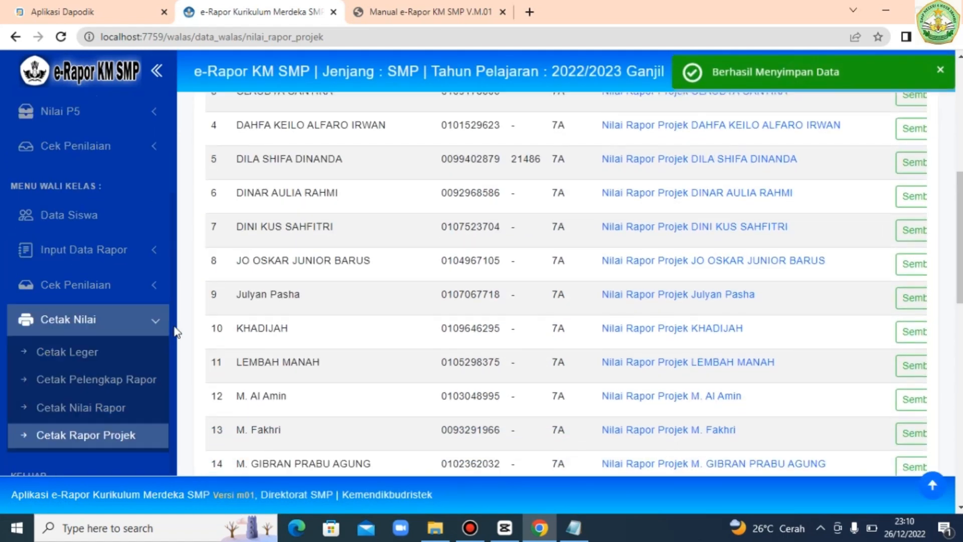
pyautogui.scroll(-2, 151, 321)
pyautogui.scroll(5, 883, 253)
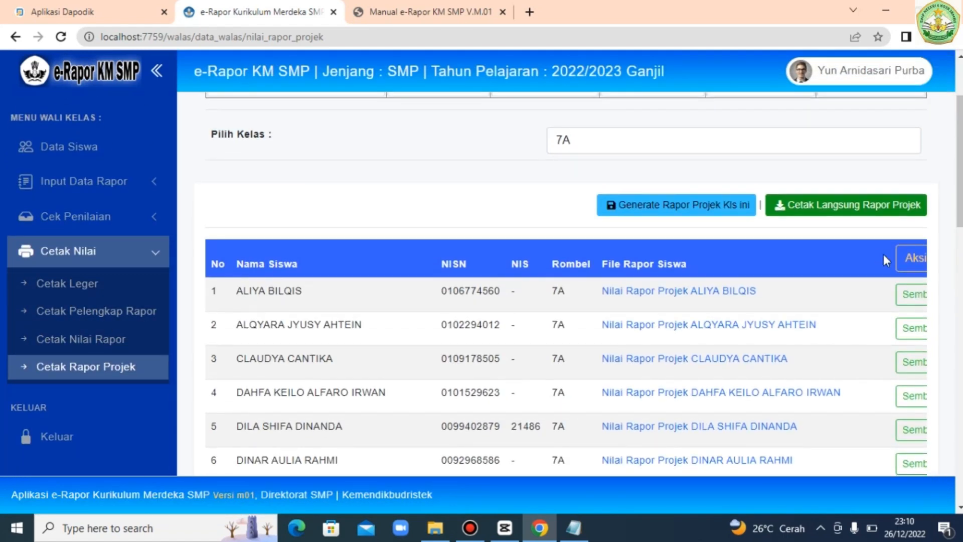
pyautogui.scroll(2, 835, 83)
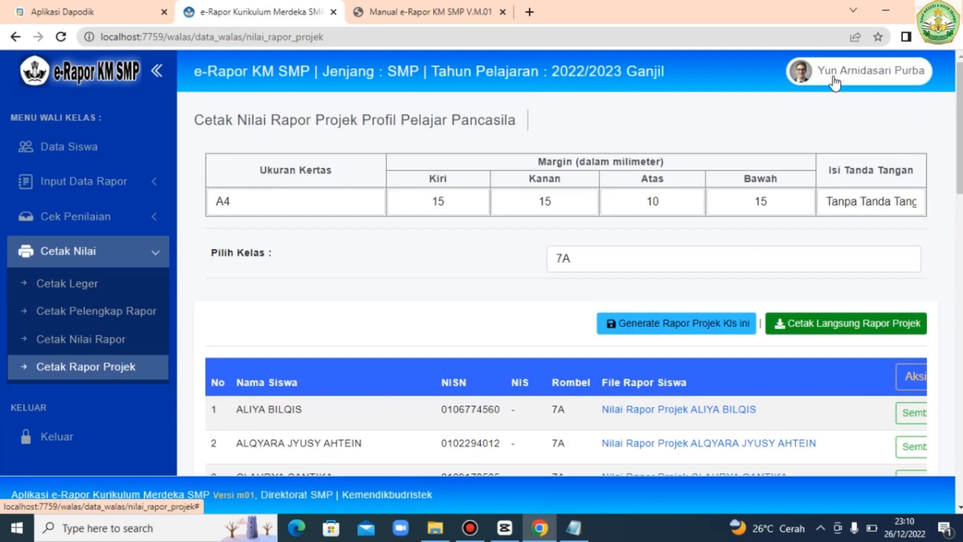
# - Log out of the homeroom teacher account, enter a student's username and password in the login form, and reveal the password
pyautogui.click(847, 86)
pyautogui.click(770, 249)
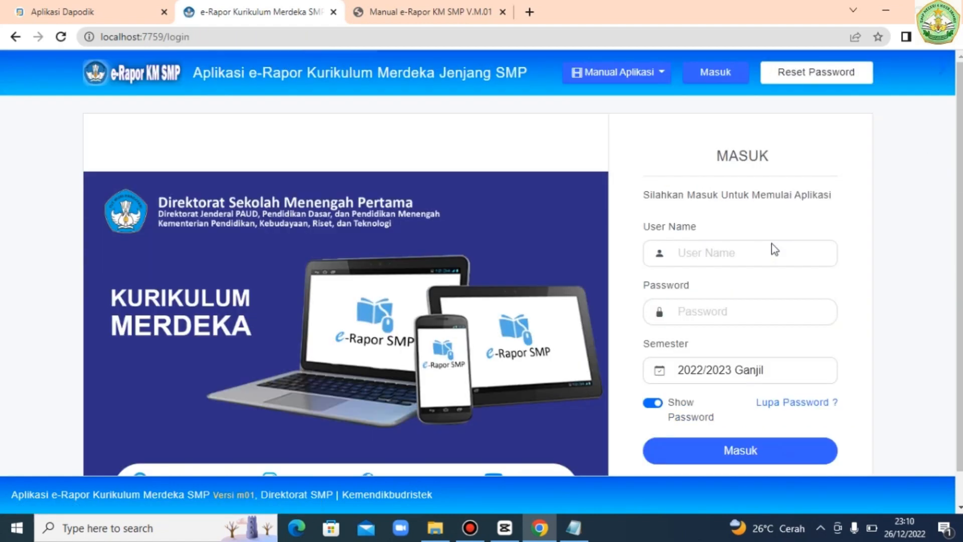
pyautogui.click(743, 252)
pyautogui.hotkey('ctrl', 'v')
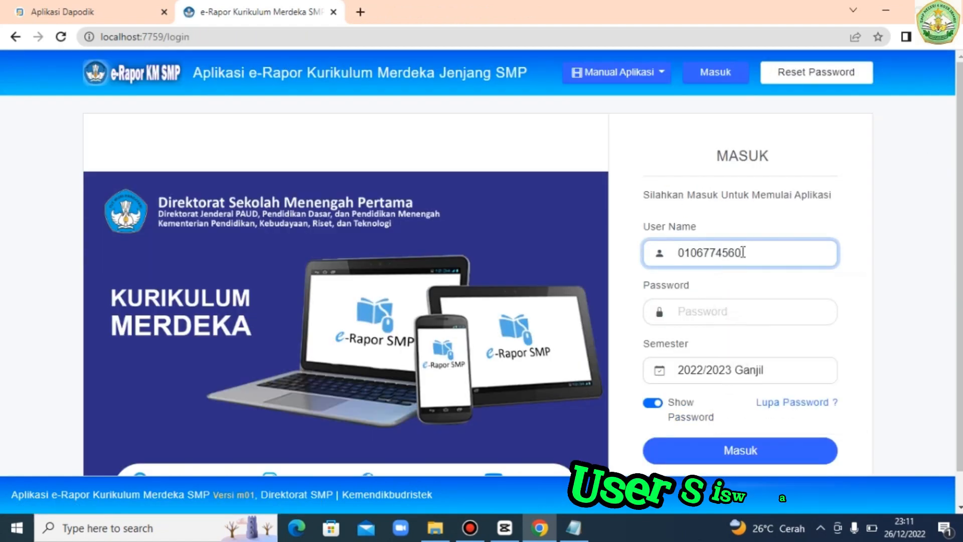
pyautogui.press('Tab')
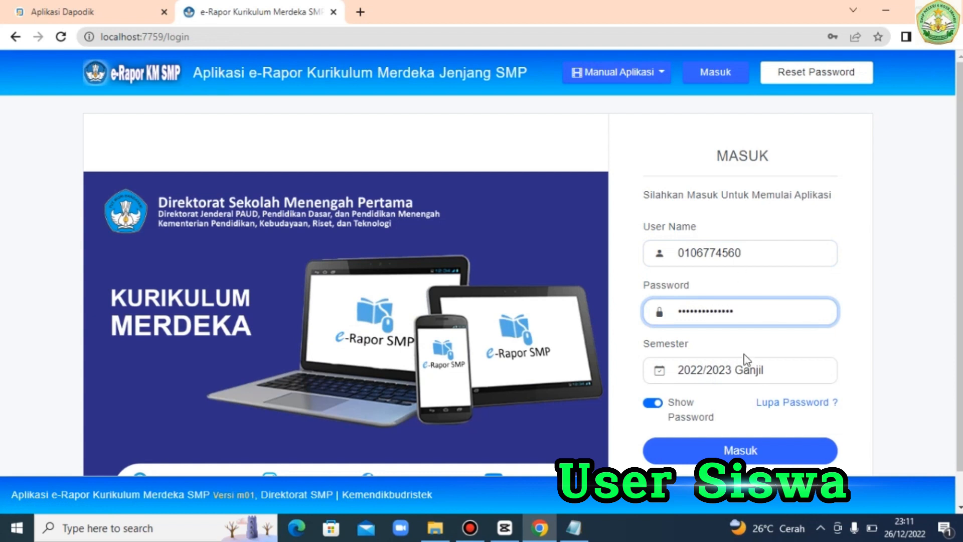
pyautogui.click(652, 404)
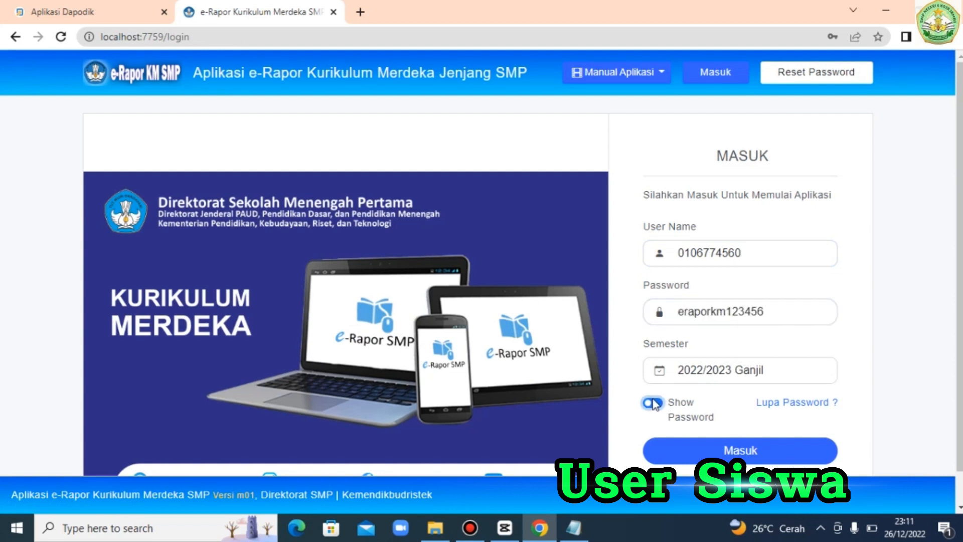
# - Sign in as the student for semester 2022/2023 Ganjil and choose SMP NEGERI 004 JAMBI as the school
pyautogui.click(674, 320)
pyautogui.moveTo(768, 311); pyautogui.dragTo(678, 316)
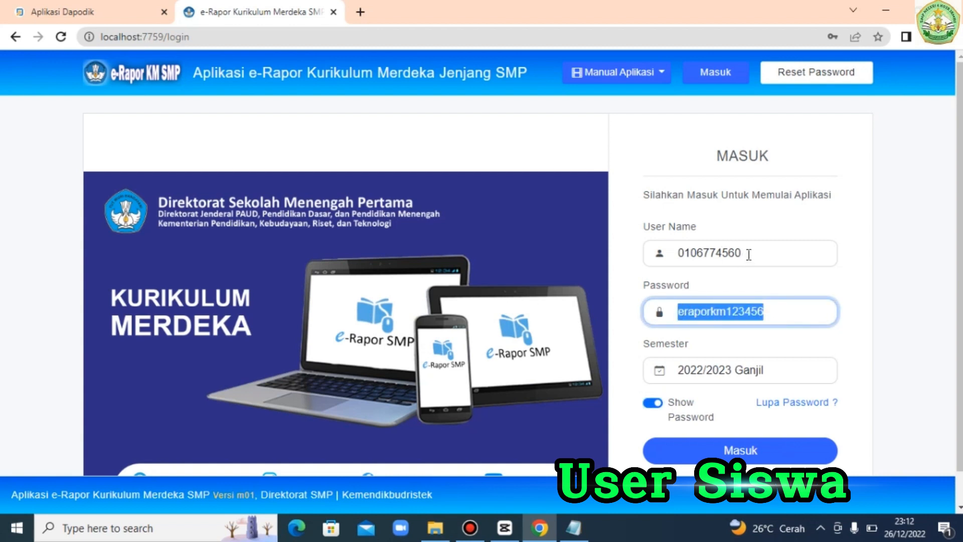
pyautogui.moveTo(748, 255); pyautogui.dragTo(662, 255)
pyautogui.click(926, 250)
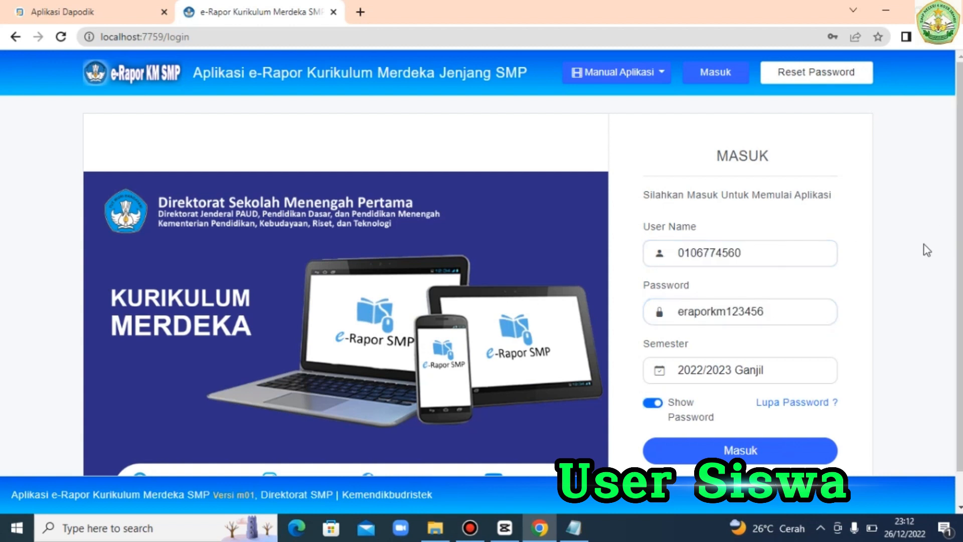
pyautogui.click(756, 451)
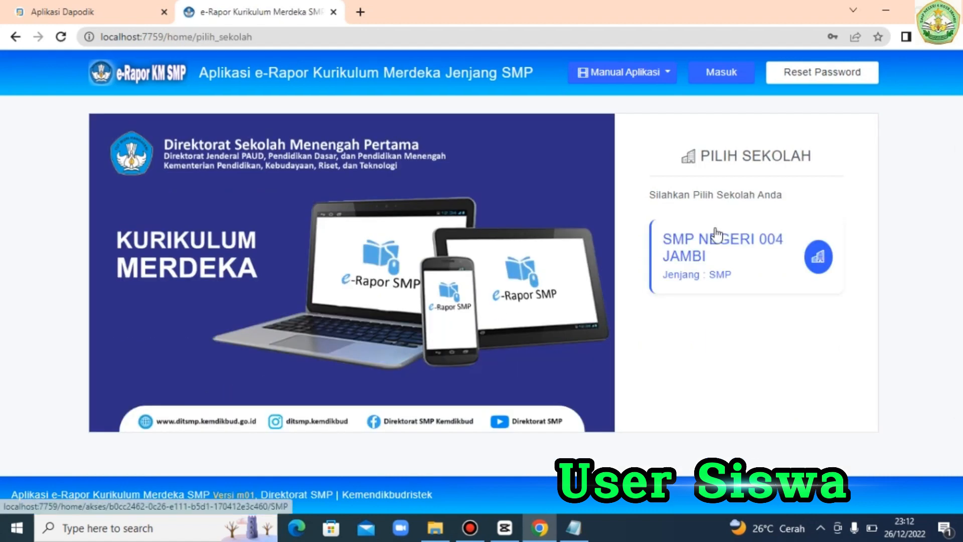
pyautogui.click(685, 245)
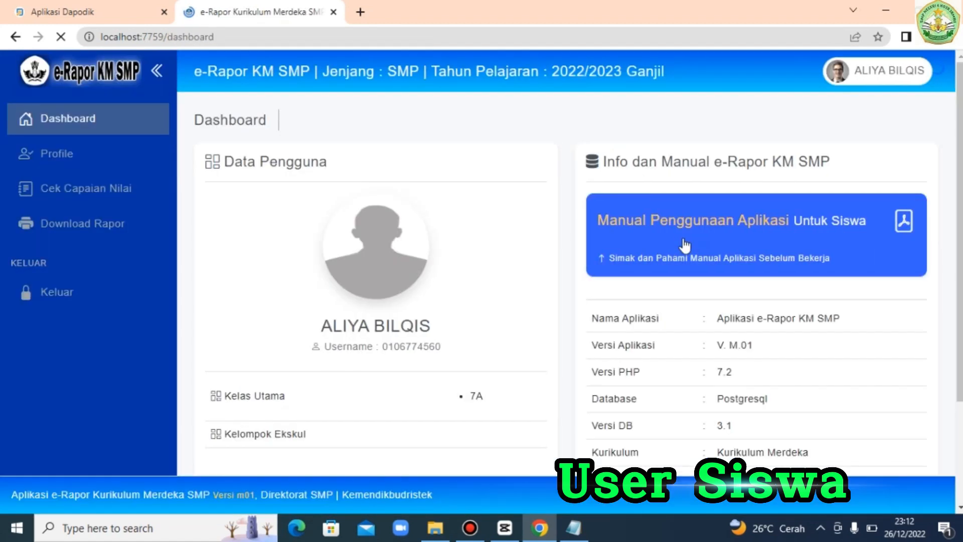
# - Review the student dashboard's user and application information and the student's profile details
pyautogui.scroll(-2, 685, 245)
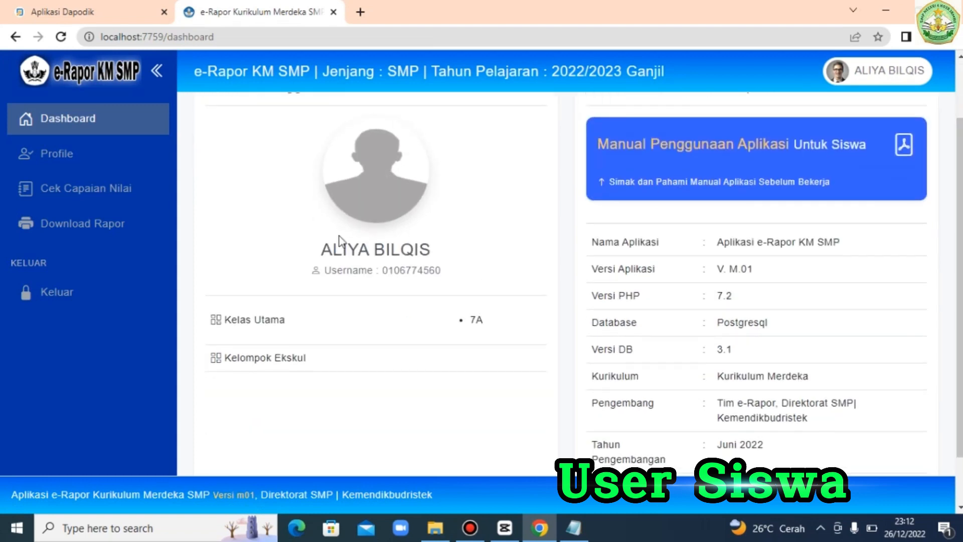
pyautogui.scroll(2, 927, 231)
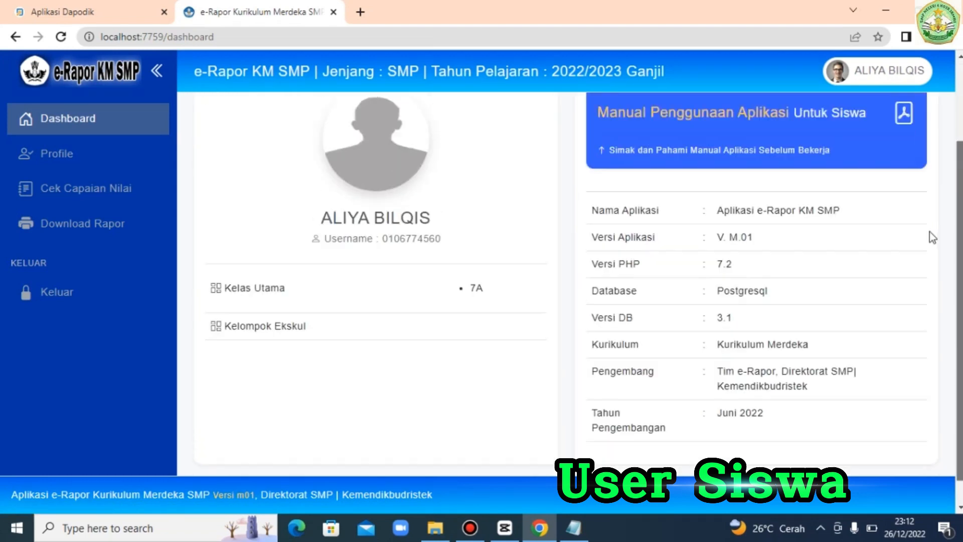
pyautogui.click(71, 163)
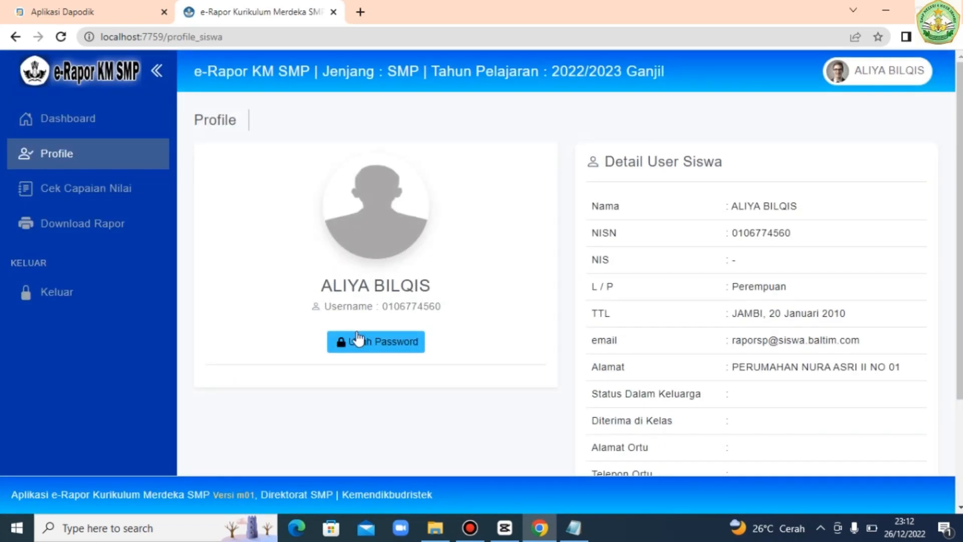
pyautogui.scroll(-1, 953, 246)
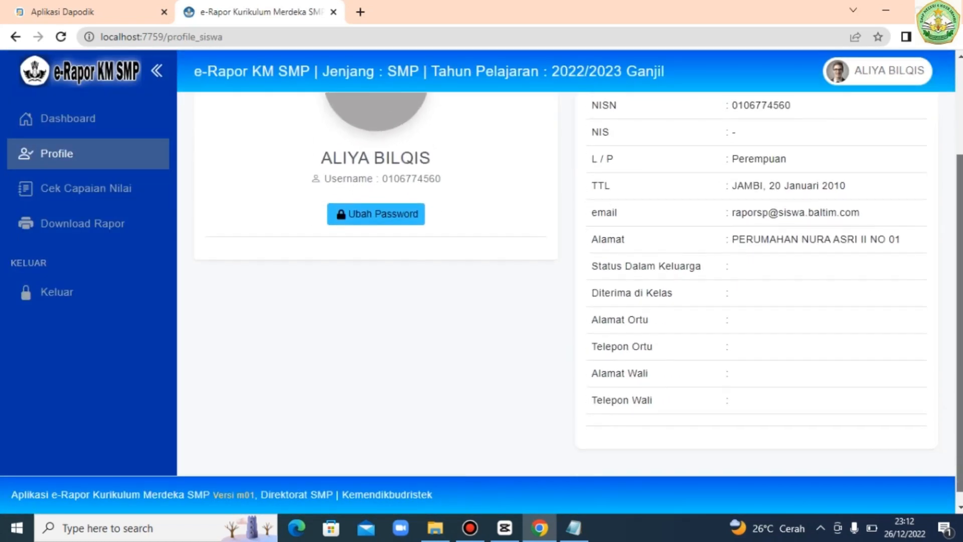
pyautogui.scroll(1, 953, 245)
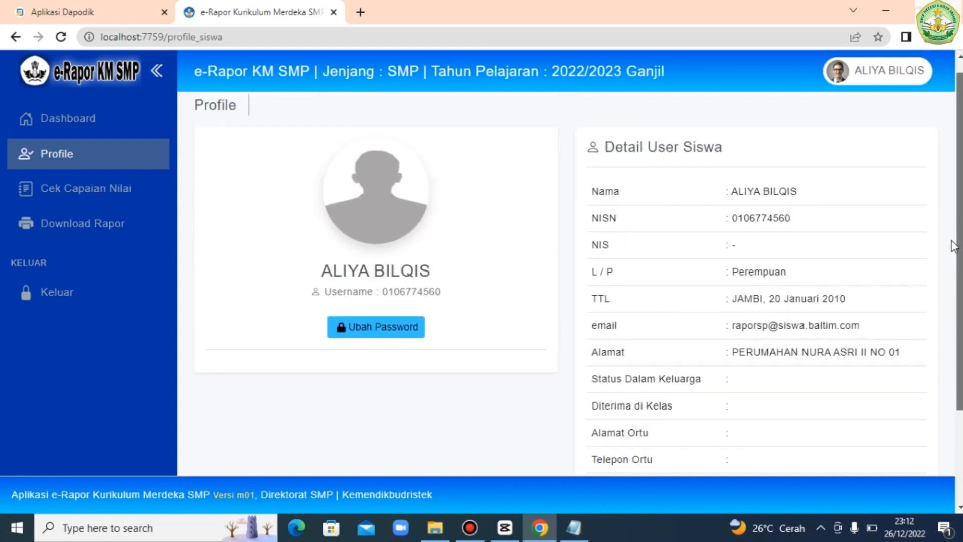
# - Open the Ubah Password form, look over its current, new and confirmation password fields, and close it without saving
pyautogui.click(347, 330)
pyautogui.click(454, 144)
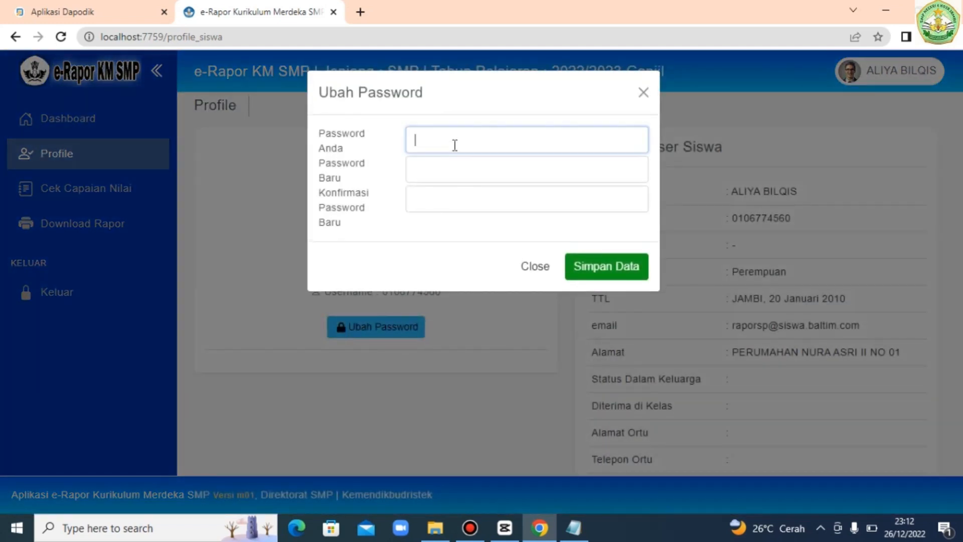
pyautogui.click(447, 175)
pyautogui.click(450, 205)
pyautogui.click(552, 267)
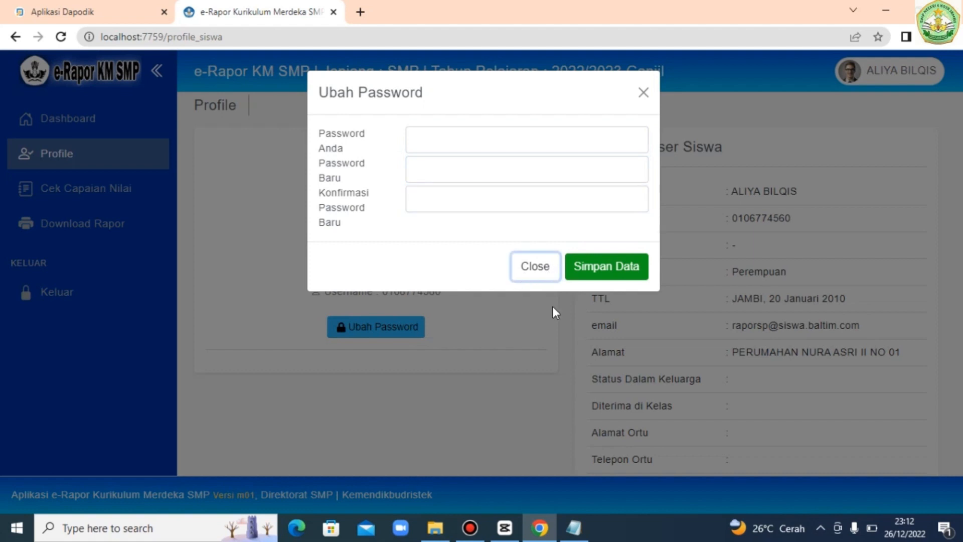
pyautogui.click(642, 94)
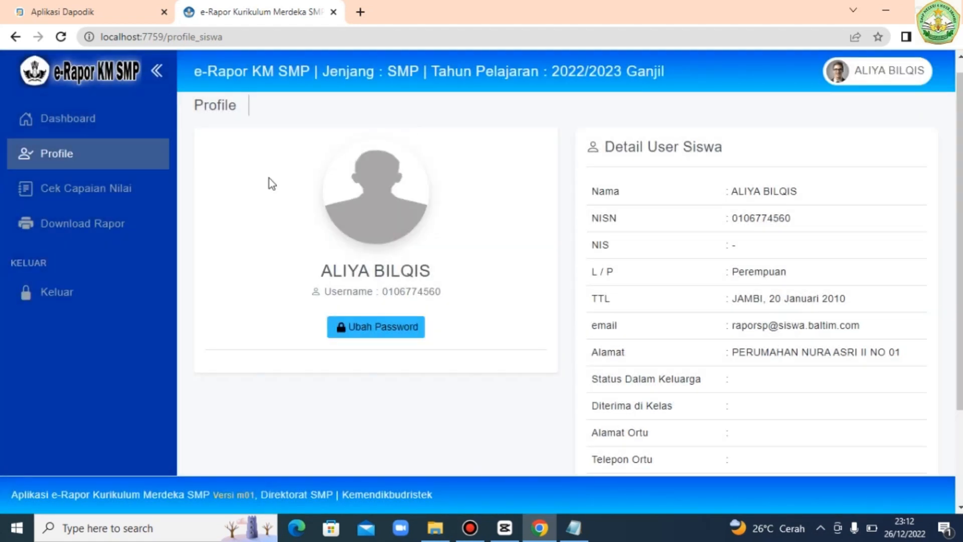
# - Open Cek Capaian Nilai and examine the student's subject grades per semester and their average
pyautogui.click(86, 196)
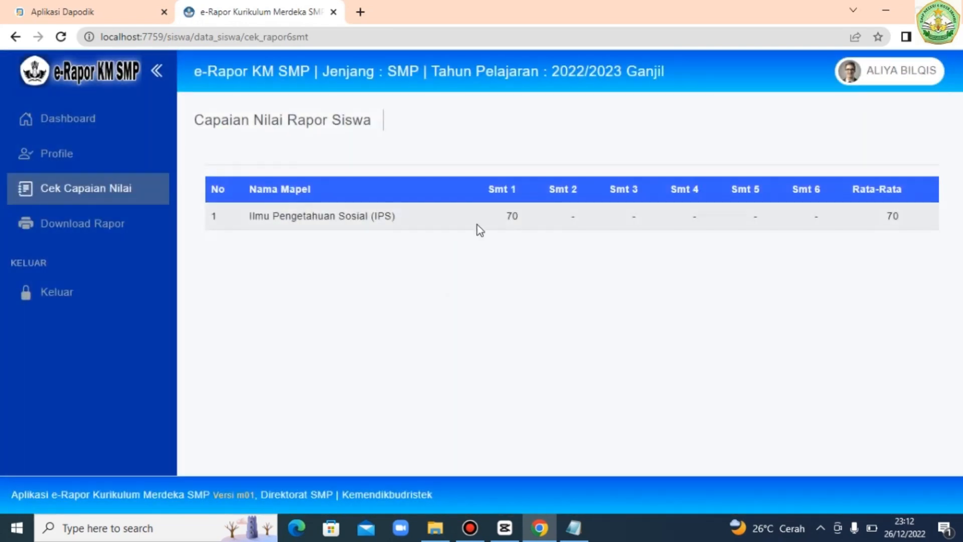
pyautogui.moveTo(508, 217); pyautogui.dragTo(600, 226)
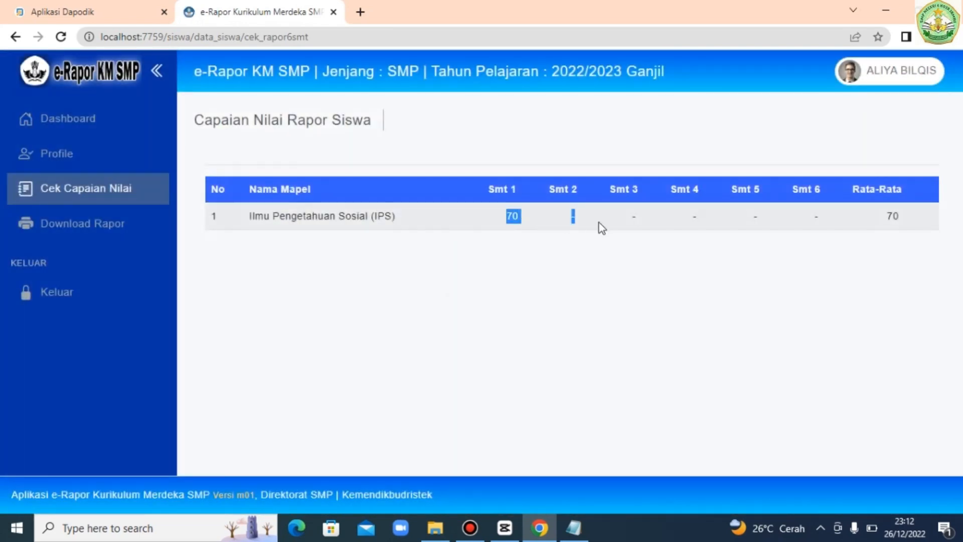
pyautogui.click(215, 187)
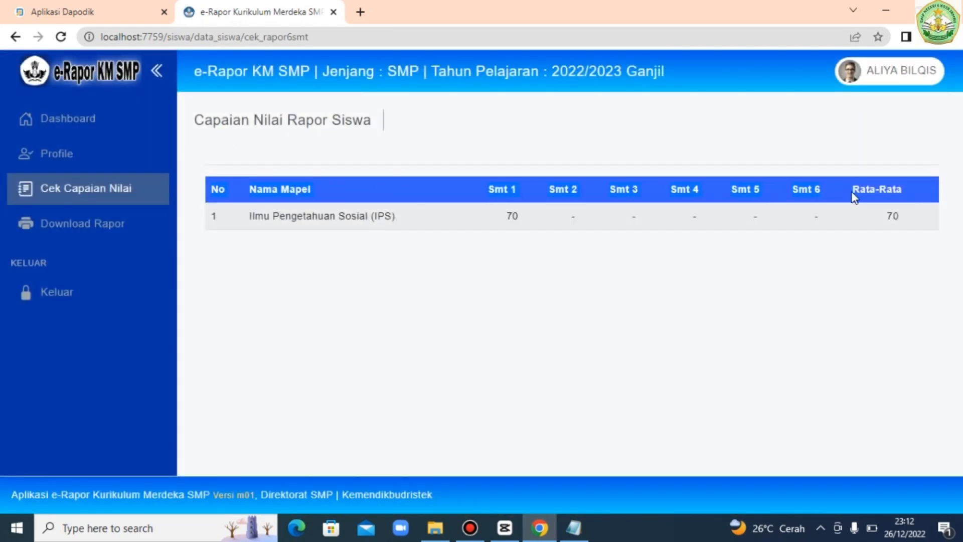
pyautogui.moveTo(854, 197); pyautogui.dragTo(851, 247)
pyautogui.click(851, 248)
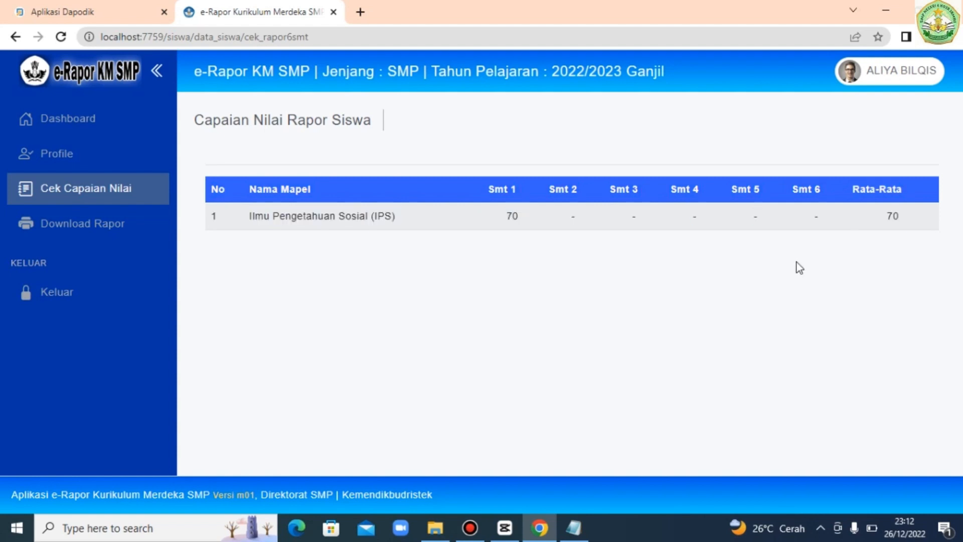
pyautogui.moveTo(249, 214); pyautogui.dragTo(437, 221)
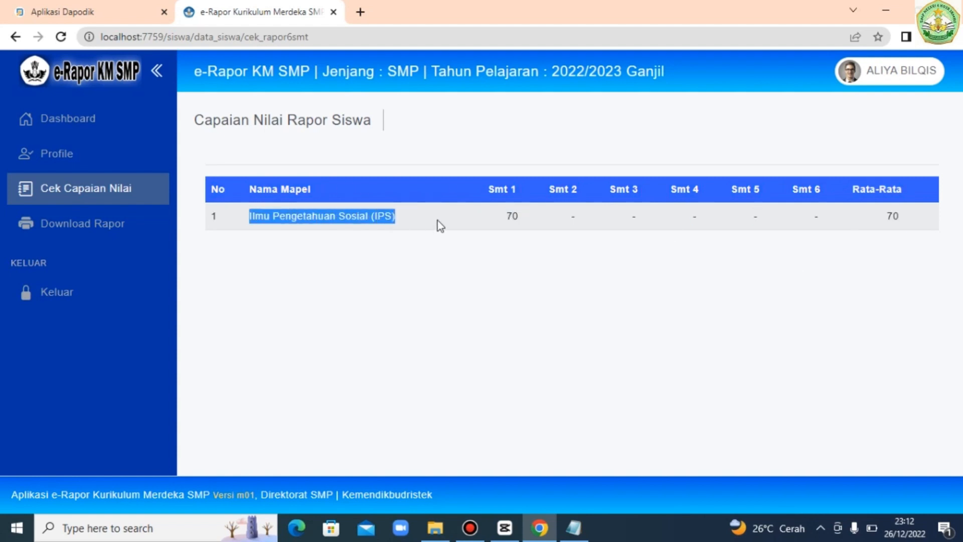
pyautogui.moveTo(502, 217); pyautogui.dragTo(548, 221)
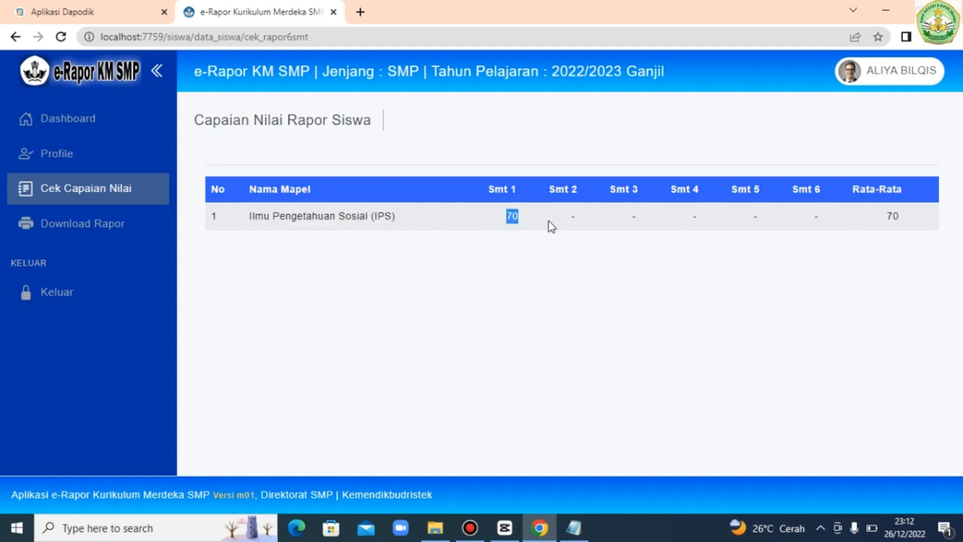
# - Go to Download Rapor, open the Nilai Rapor PDF for Tahun Pelajaran 2022/2023 Ganjil, review it and close it
pyautogui.click(65, 221)
pyautogui.click(716, 258)
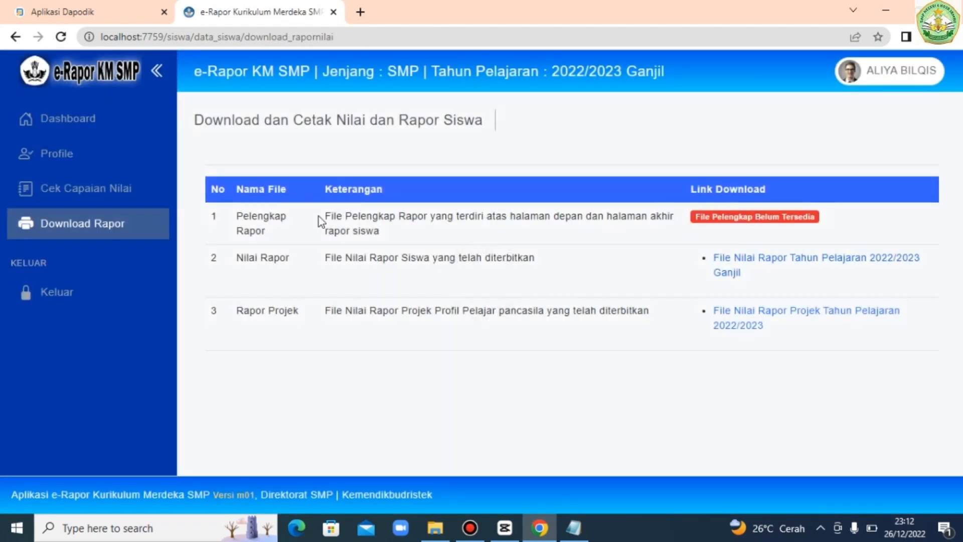
pyautogui.moveTo(318, 216); pyautogui.dragTo(392, 233)
pyautogui.click(704, 217)
pyautogui.click(735, 270)
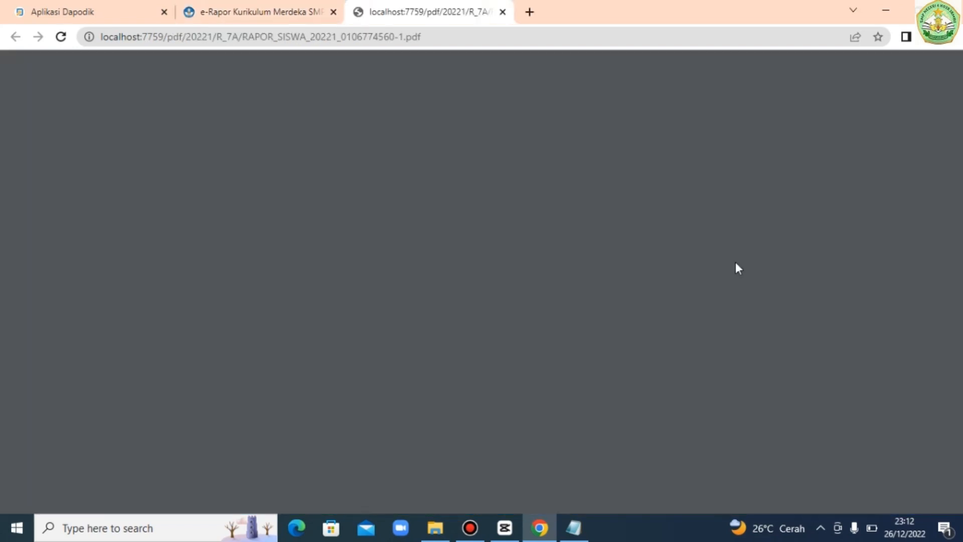
pyautogui.scroll(-4, 959, 277)
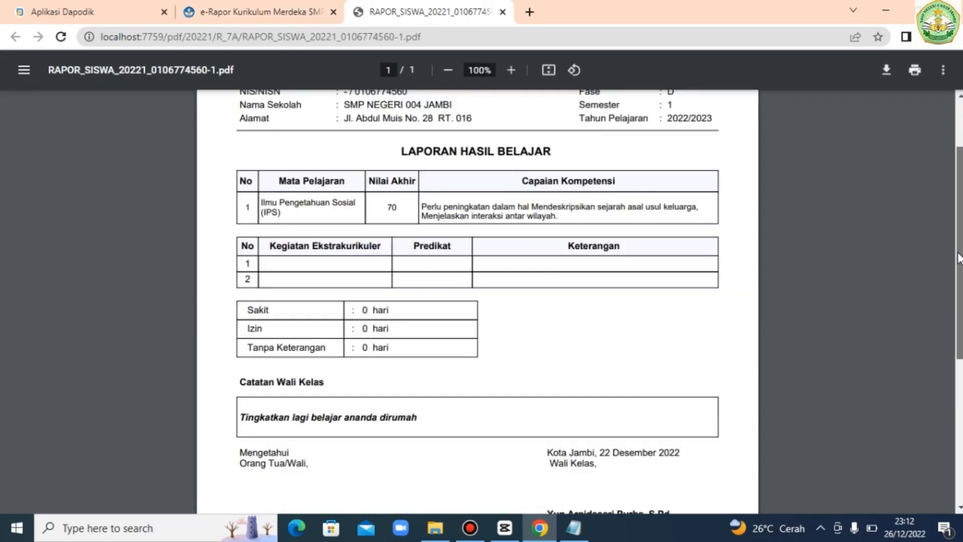
pyautogui.scroll(-3, 959, 277)
pyautogui.scroll(6, 943, 226)
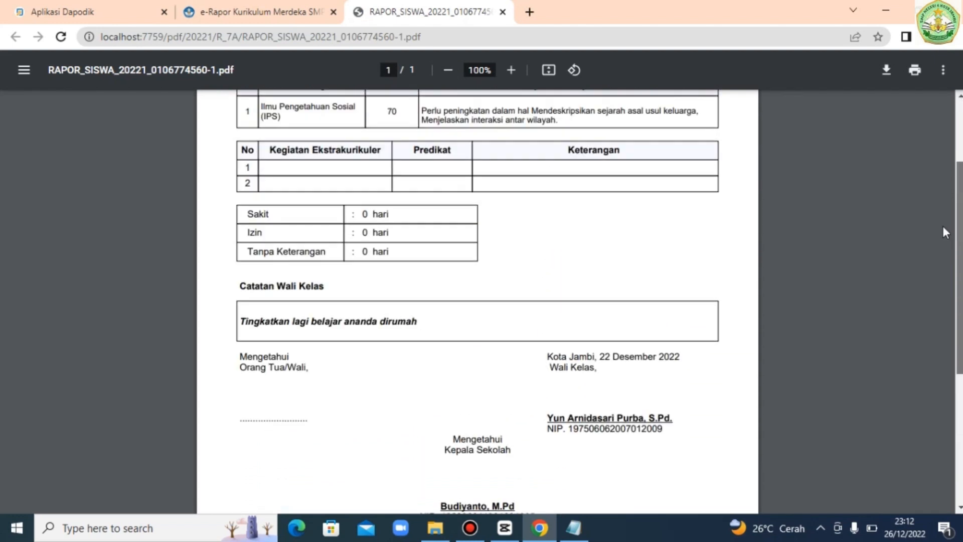
pyautogui.click(502, 12)
# - Open the student's Rapor Projek PDF for Tahun Pelajaran 2022/2023, look through both pages and close it
pyautogui.click(732, 317)
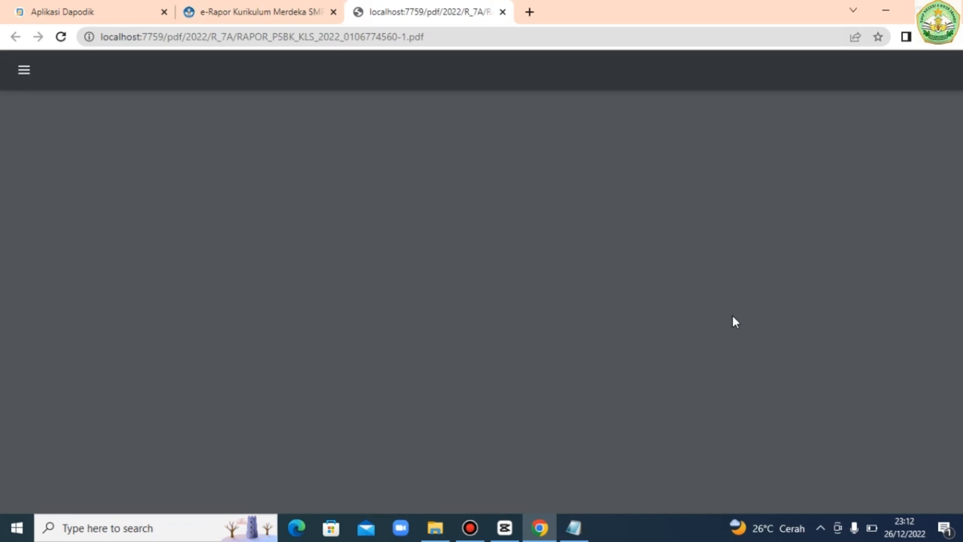
pyautogui.scroll(-9, 944, 168)
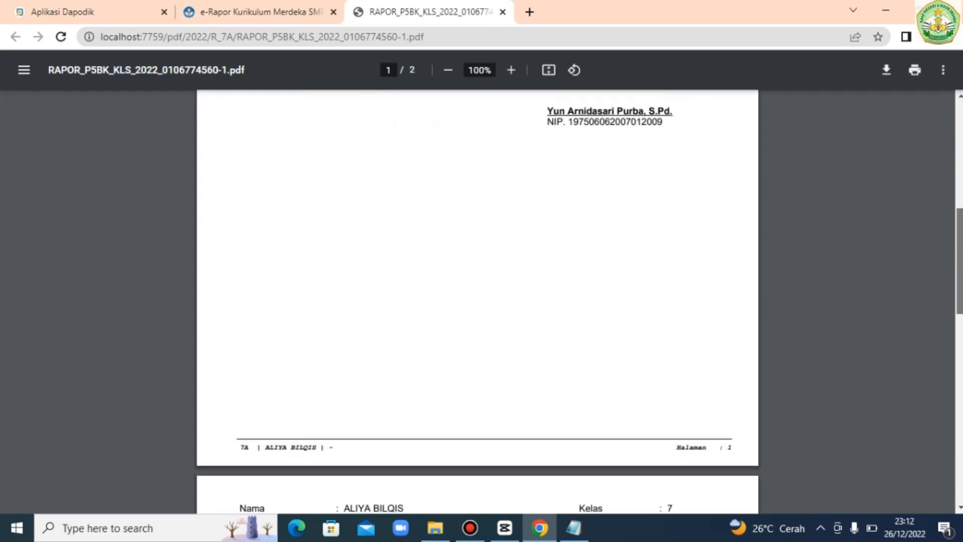
pyautogui.scroll(-10, 477, 301)
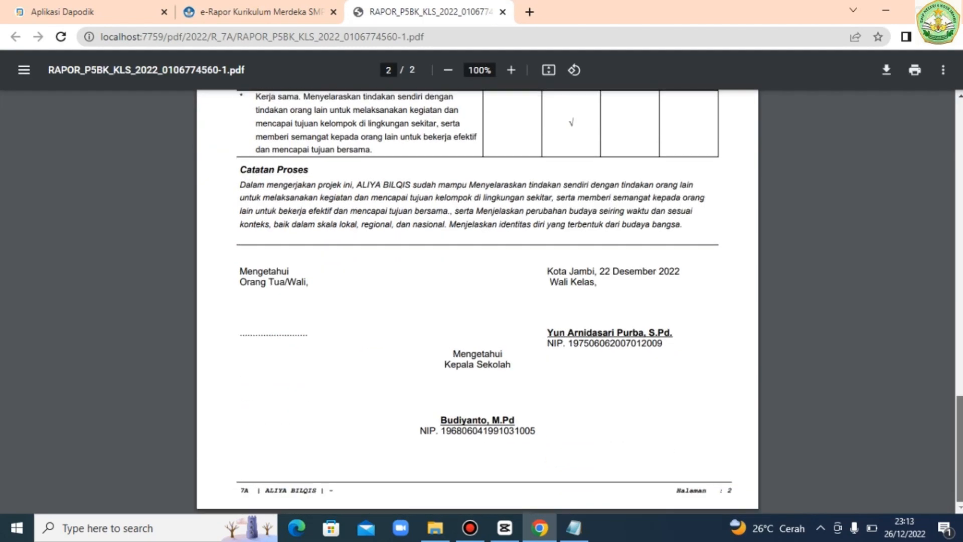
pyautogui.scroll(20, 941, 279)
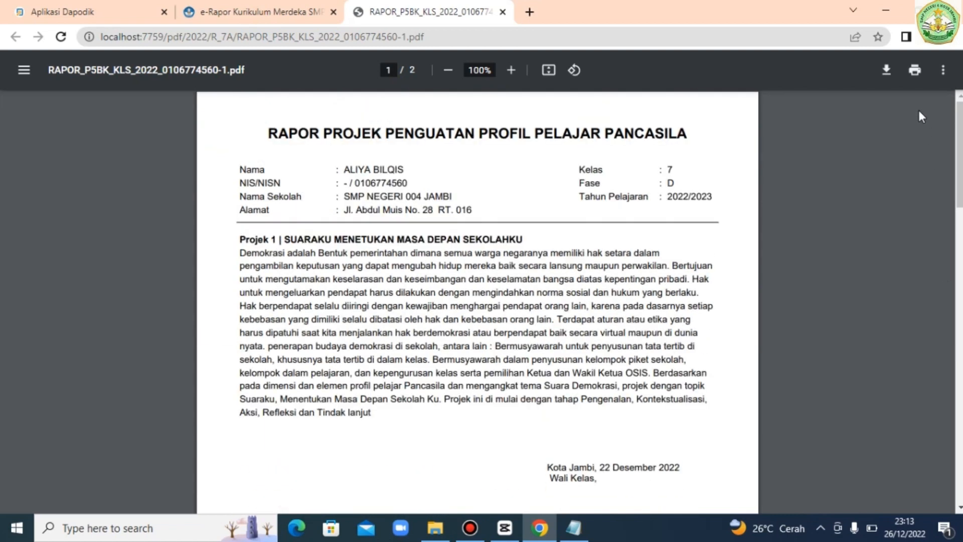
pyautogui.click(502, 11)
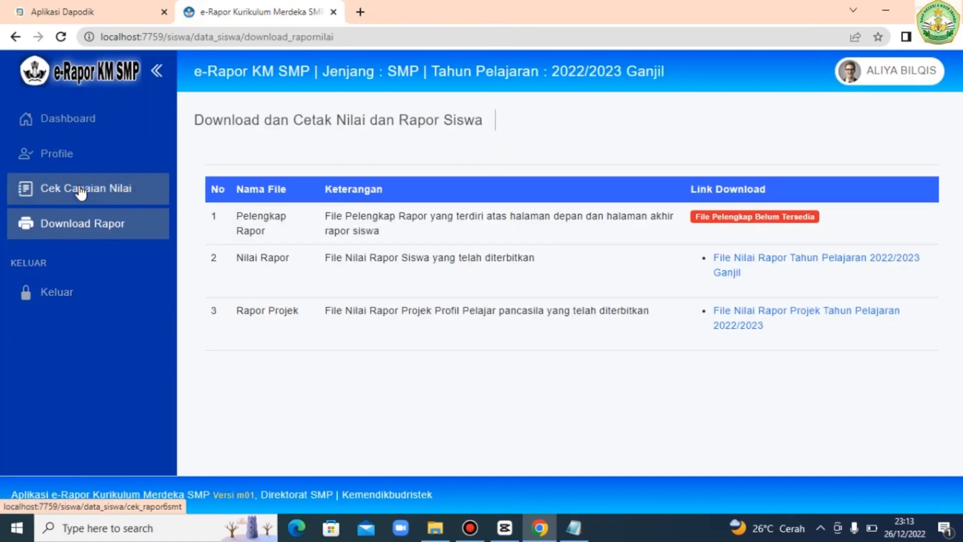
# - Return to the student dashboard and log out of the student account
pyautogui.click(896, 74)
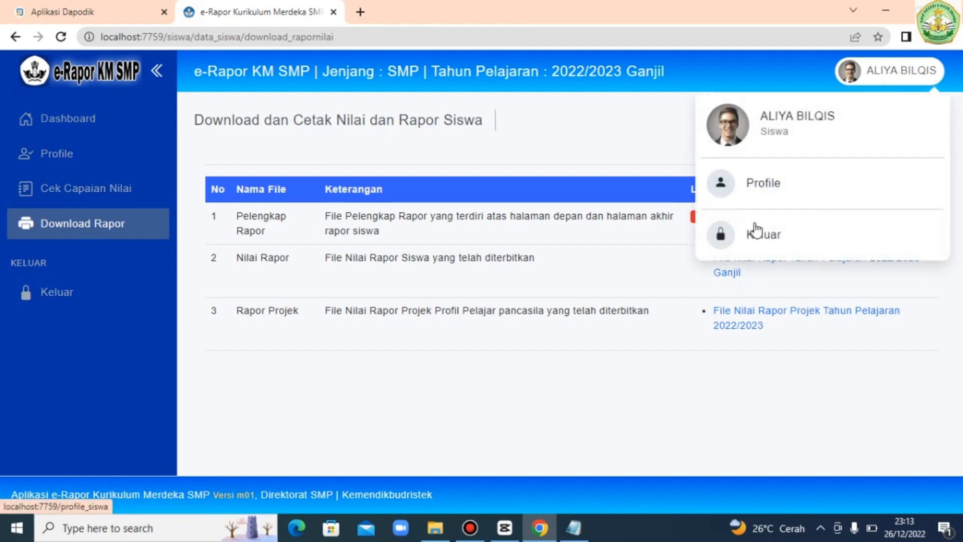
pyautogui.click(83, 123)
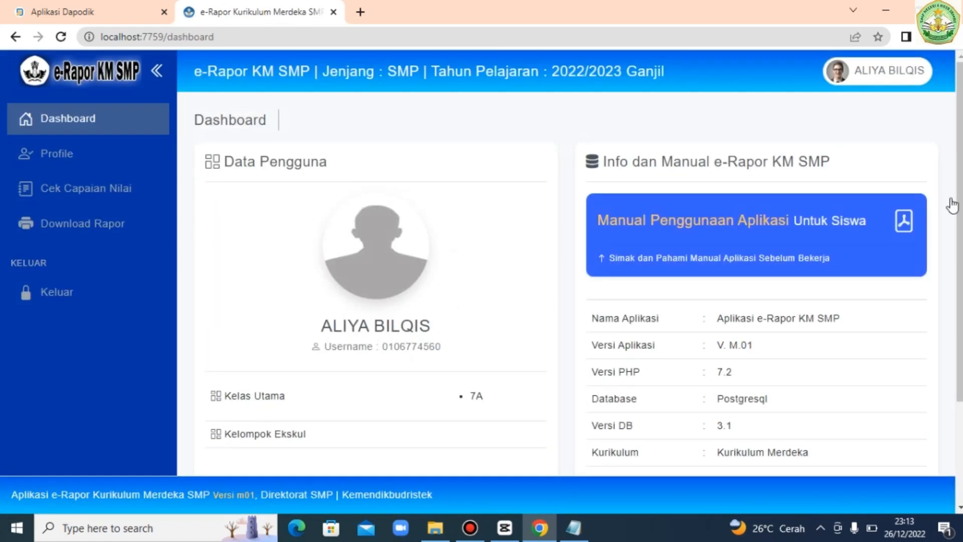
pyautogui.scroll(-3, 391, 347)
pyautogui.scroll(3, 957, 195)
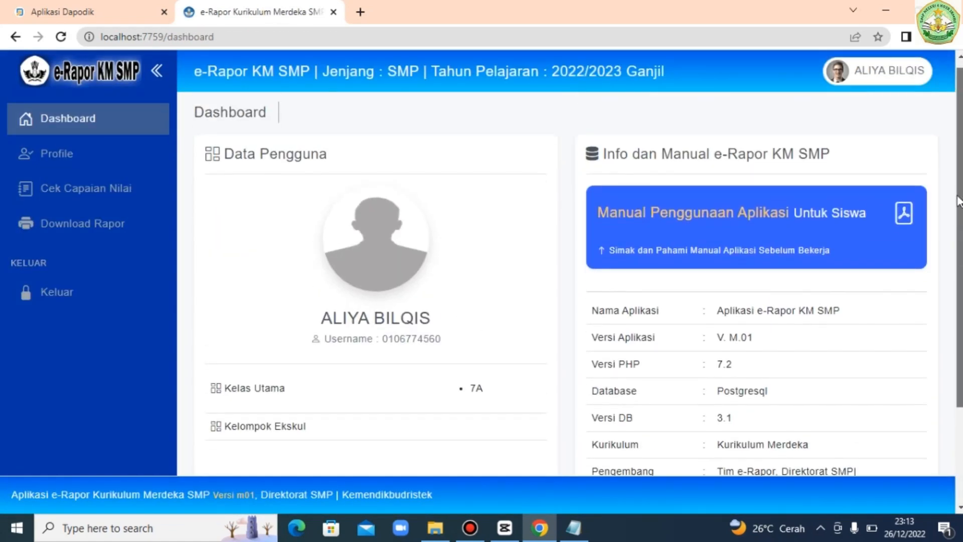
pyautogui.click(893, 71)
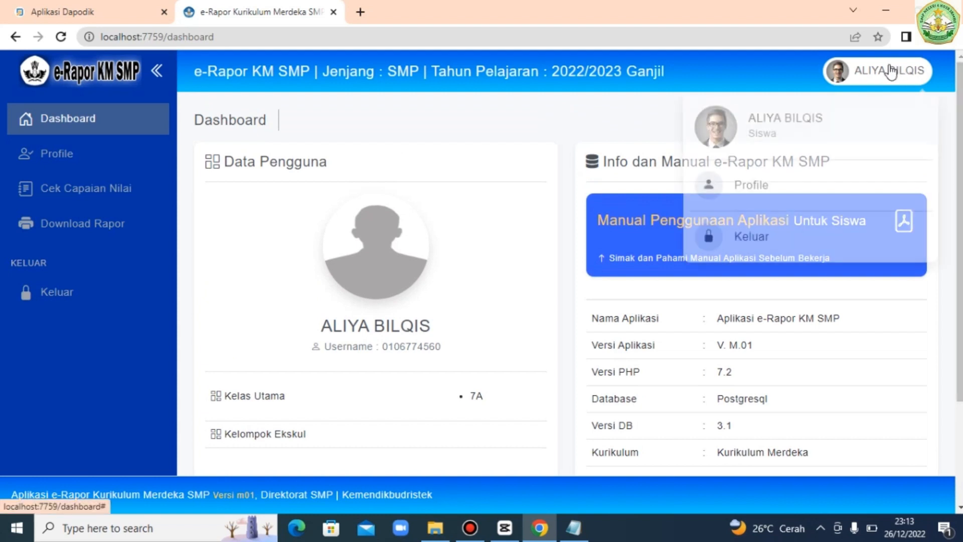
pyautogui.click(779, 237)
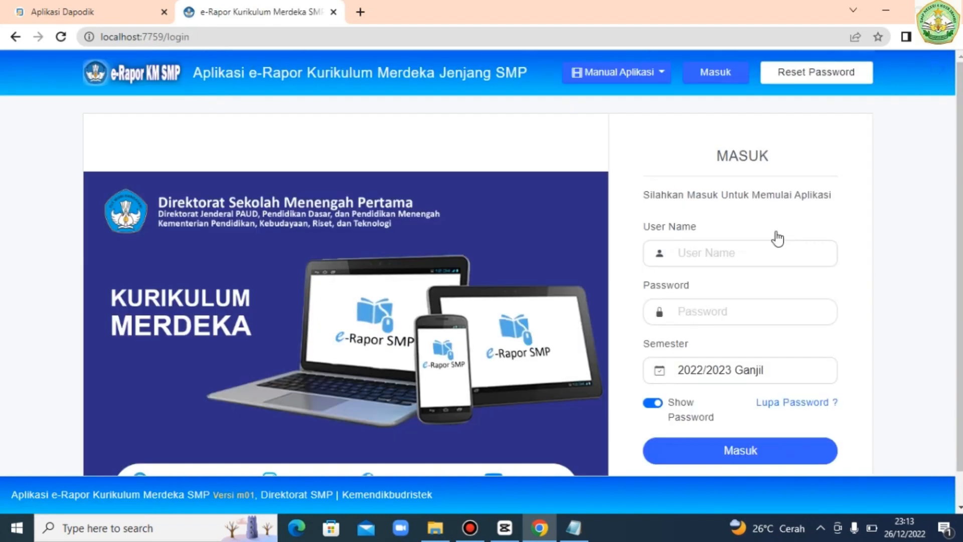